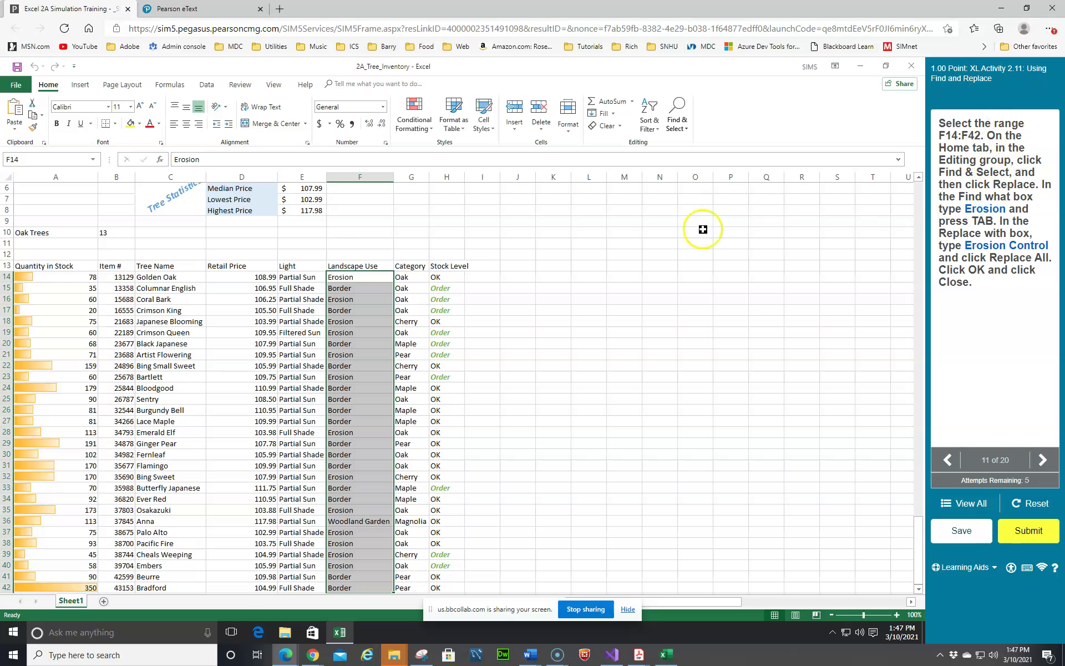
Replace every "Erosion" with "Erosion Control" in the selected range F14:F42.
left_click(687, 132)
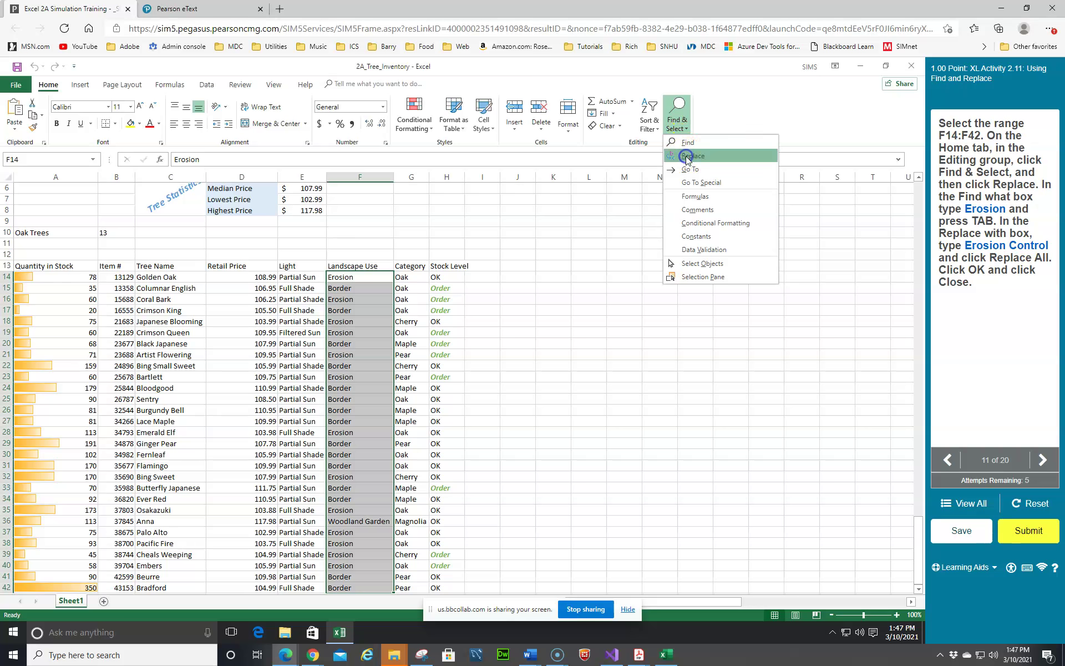
left_click(686, 158)
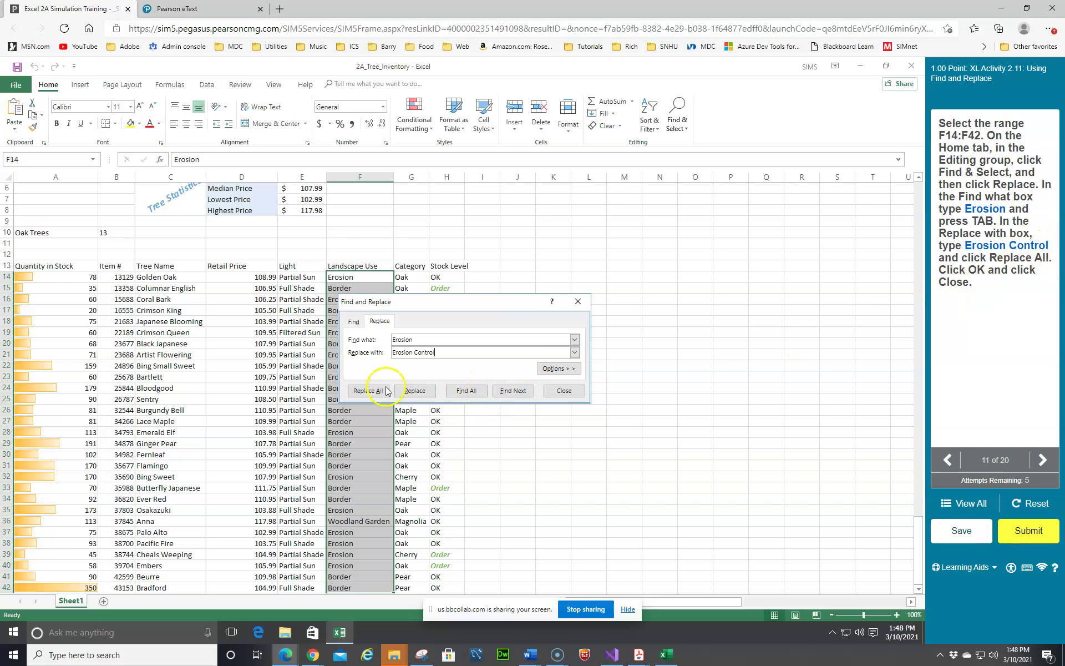
left_click(360, 390)
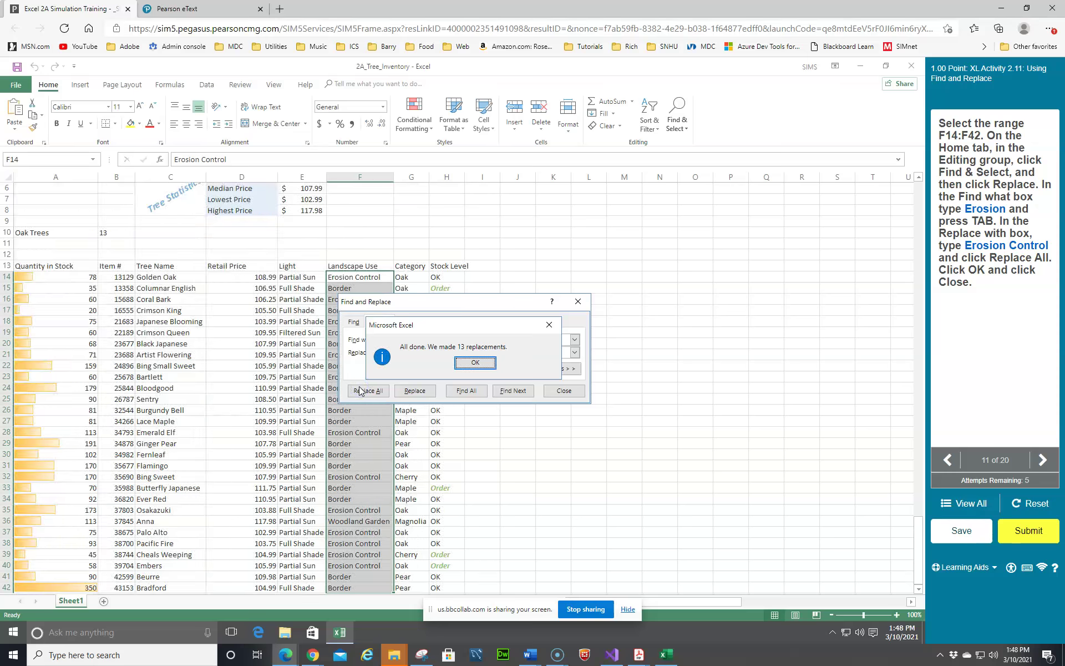
left_click(475, 363)
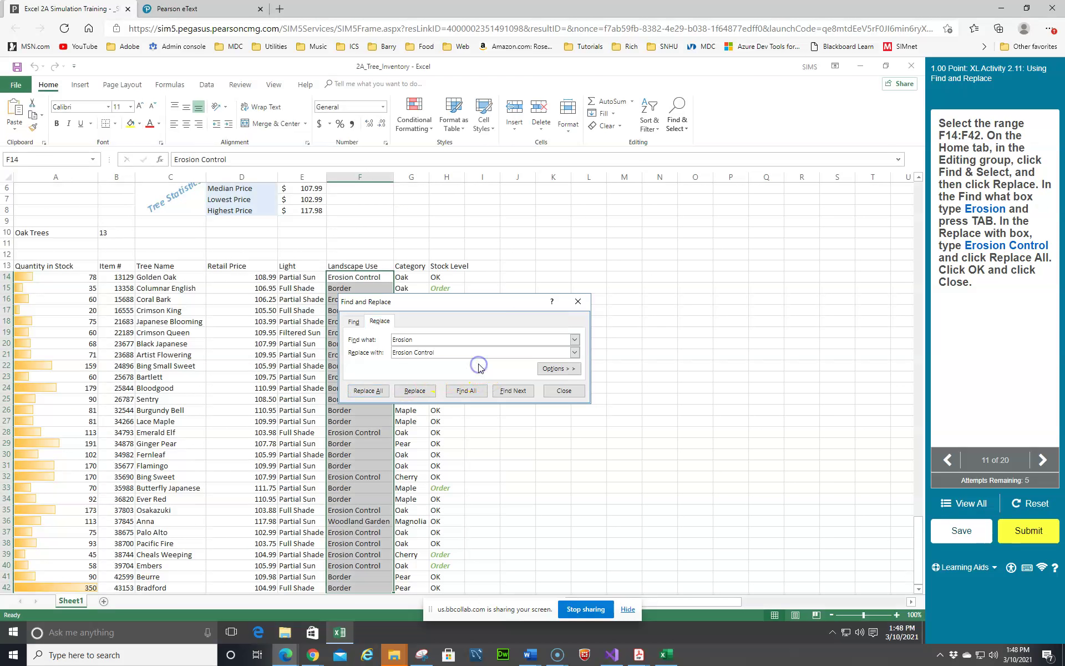
left_click(563, 391)
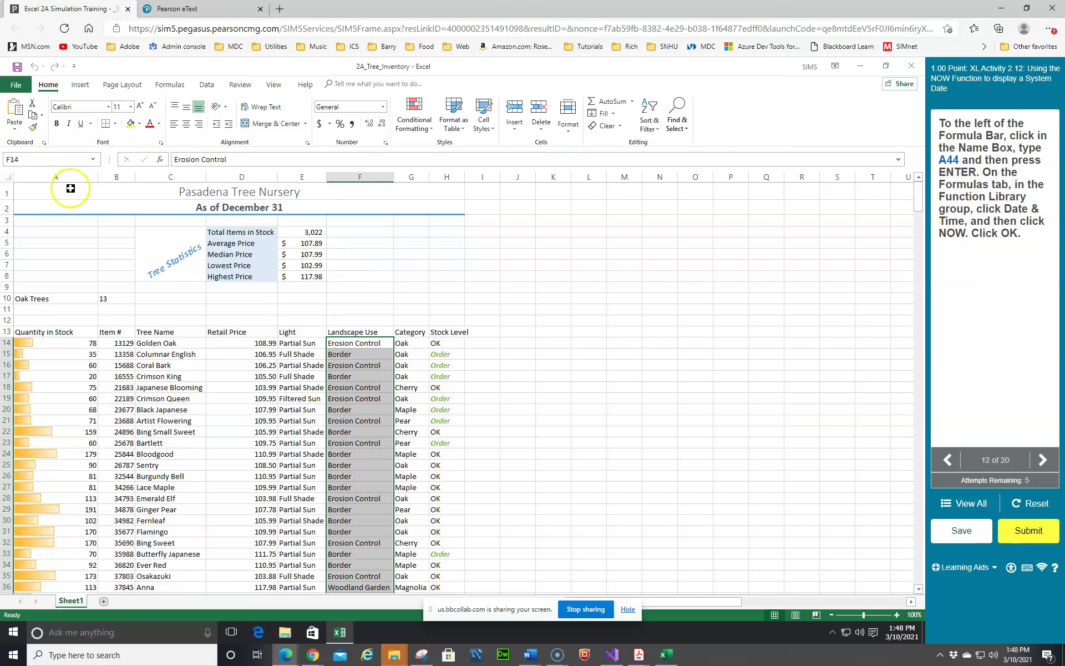
Insert the NOW date and time function in cell A44.
left_click(27, 159)
key("Return")
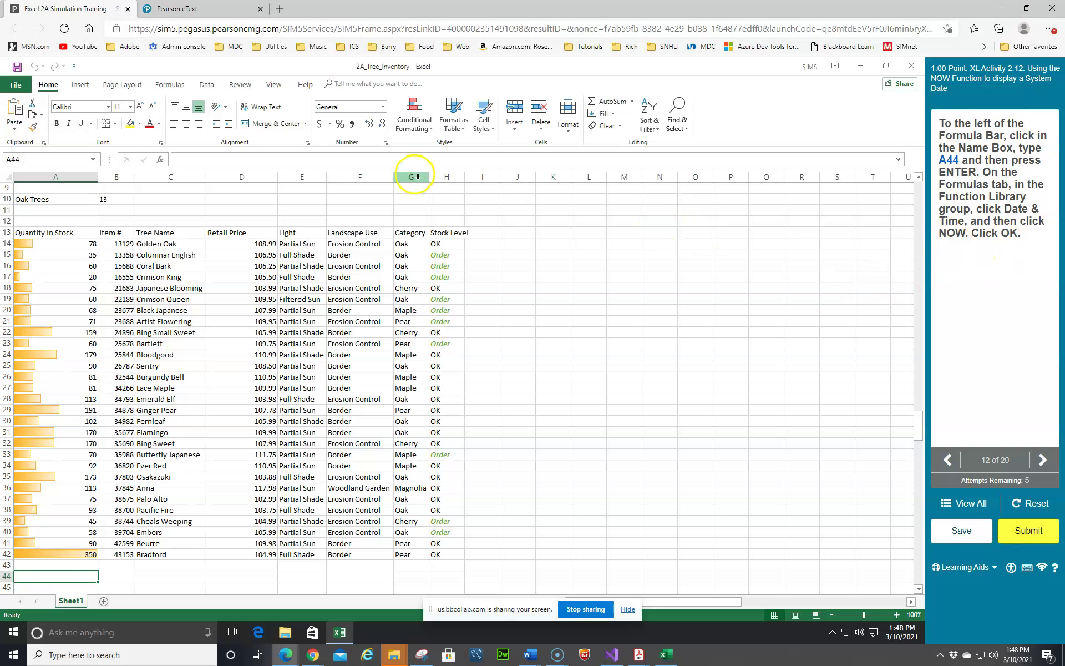
left_click(162, 87)
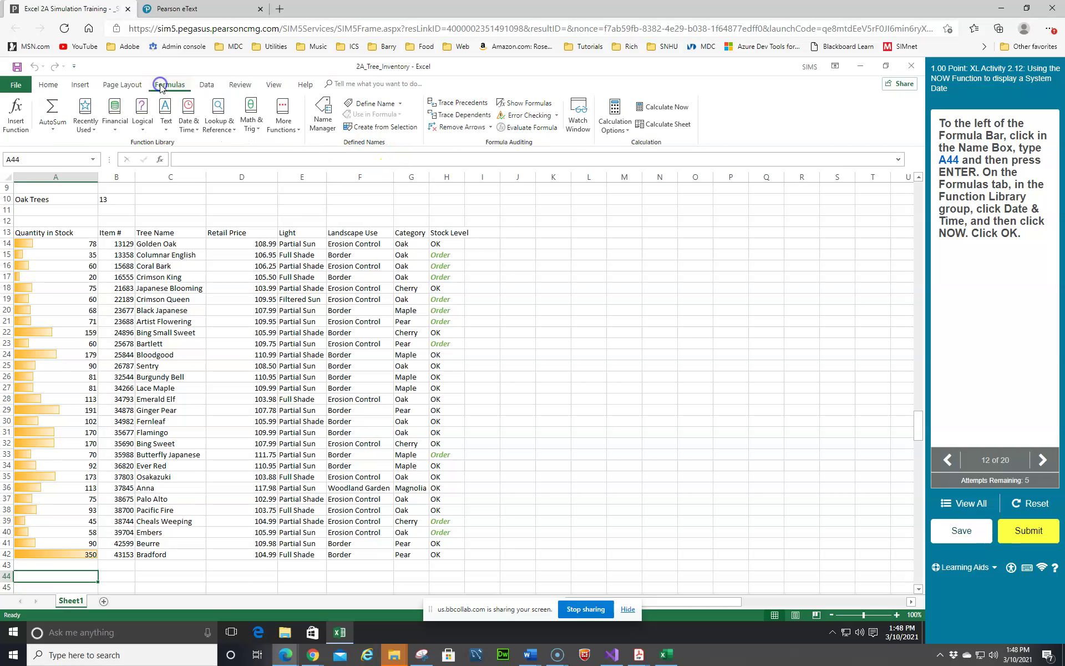
left_click(198, 131)
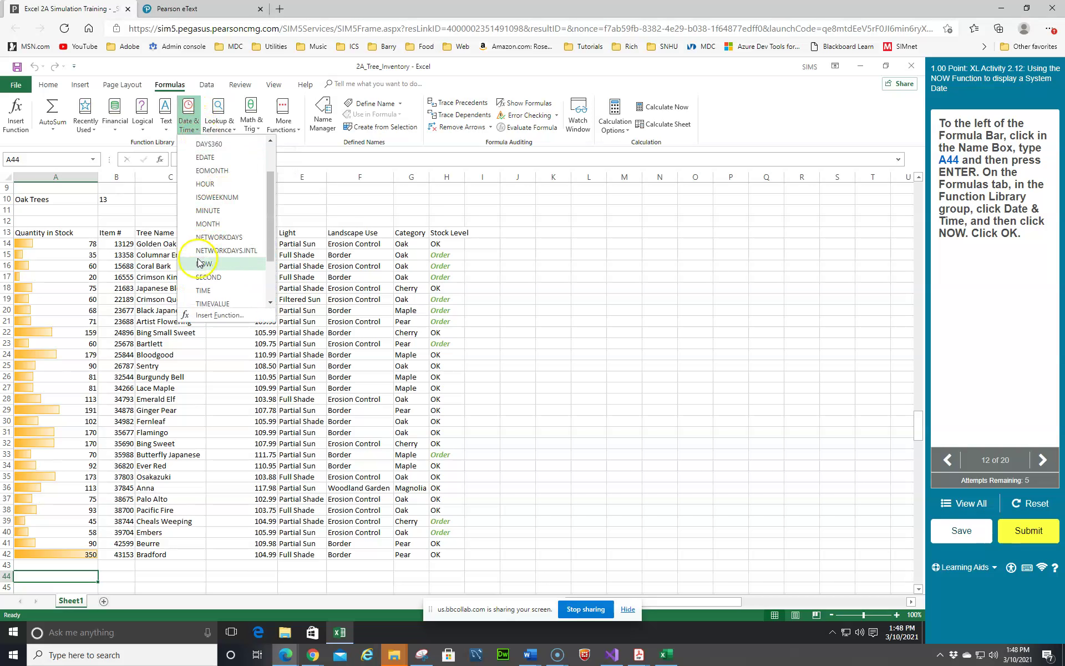
left_click(198, 261)
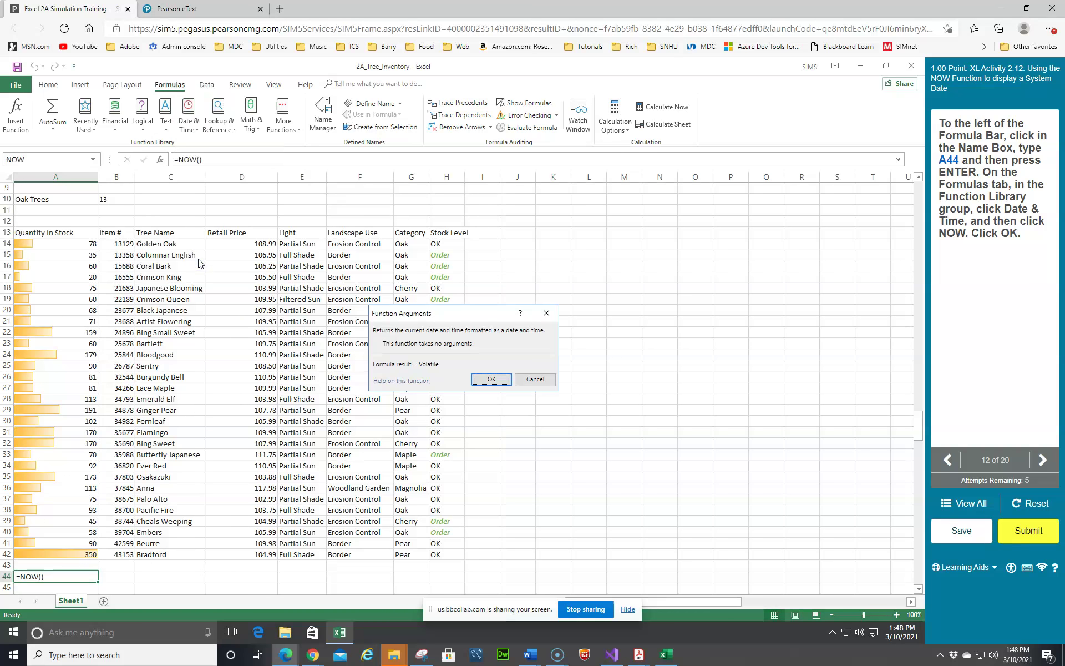
left_click(32, 578)
left_click(491, 379)
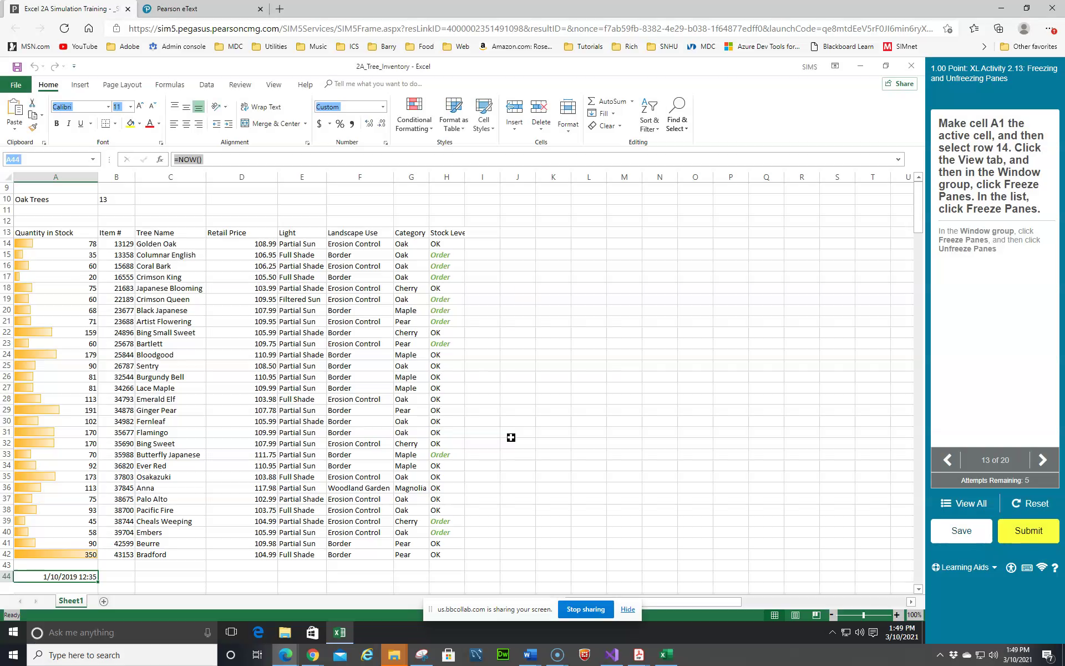
Make cell A1 the active cell.
left_click(797, 298)
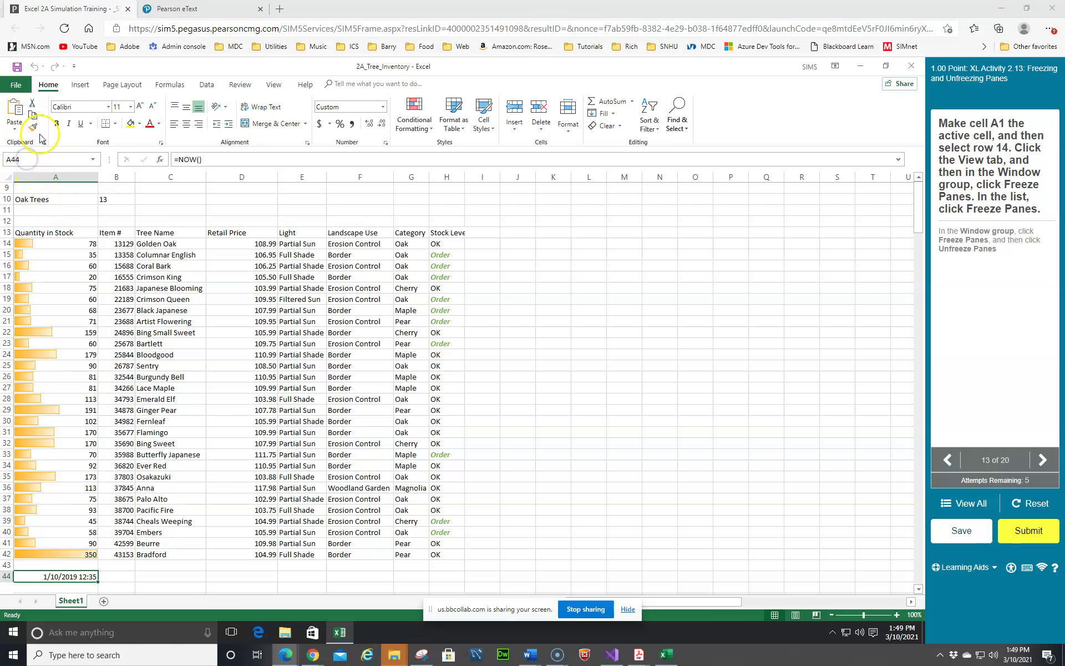
left_click(7, 160)
type("a1")
key("Return")
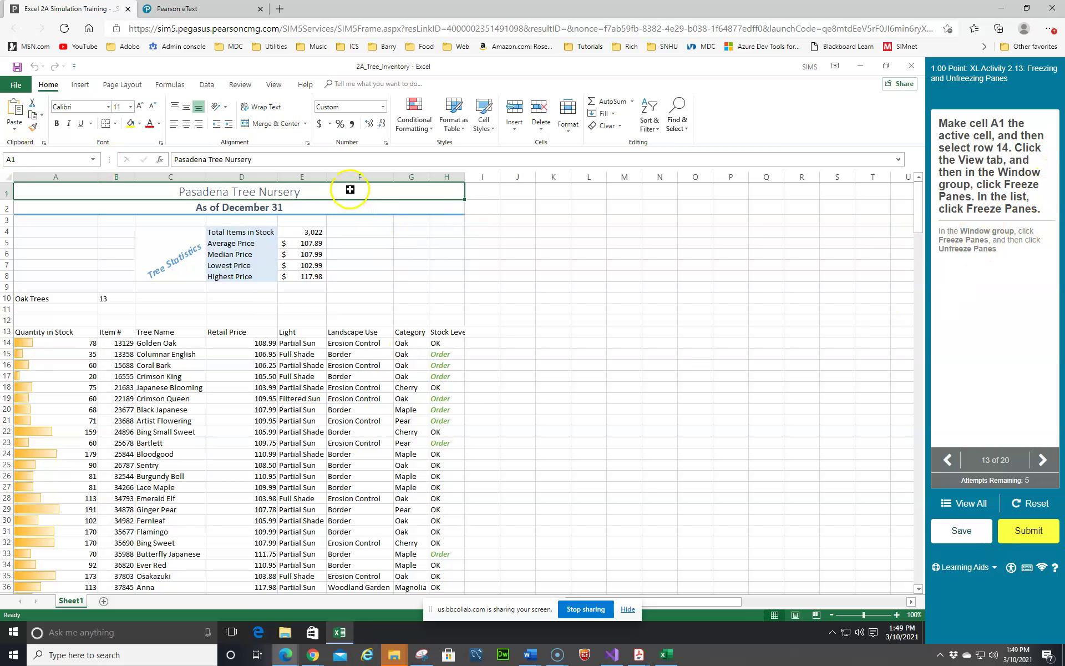
Try to freeze the panes while cell A1 is the active cell.
scroll(354, 203, "down", 3)
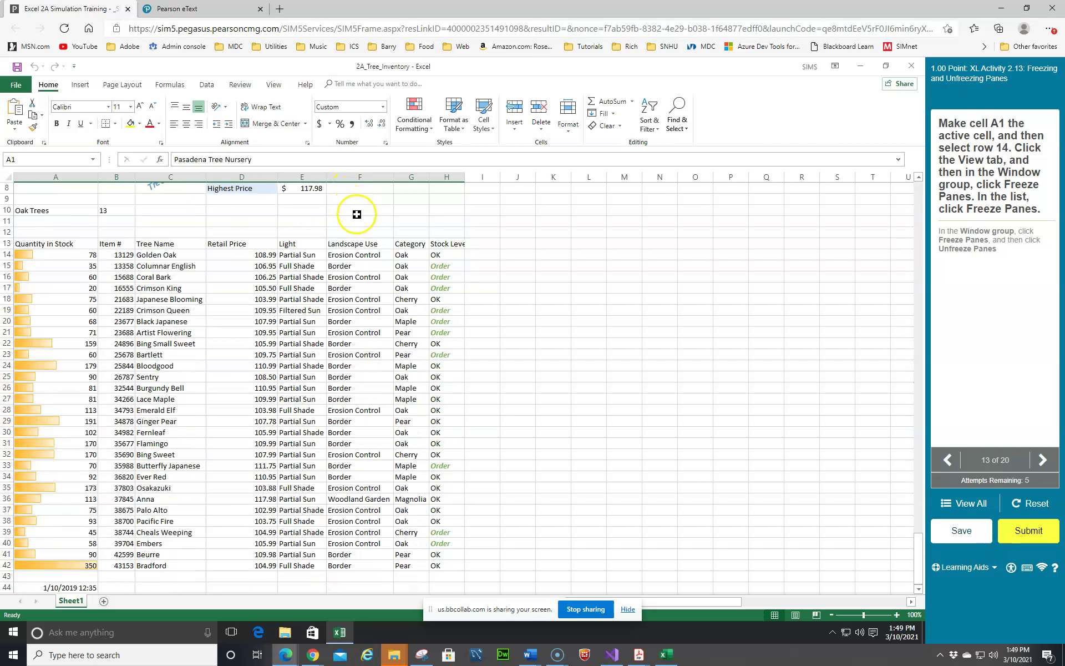
scroll(357, 214, "up", 3)
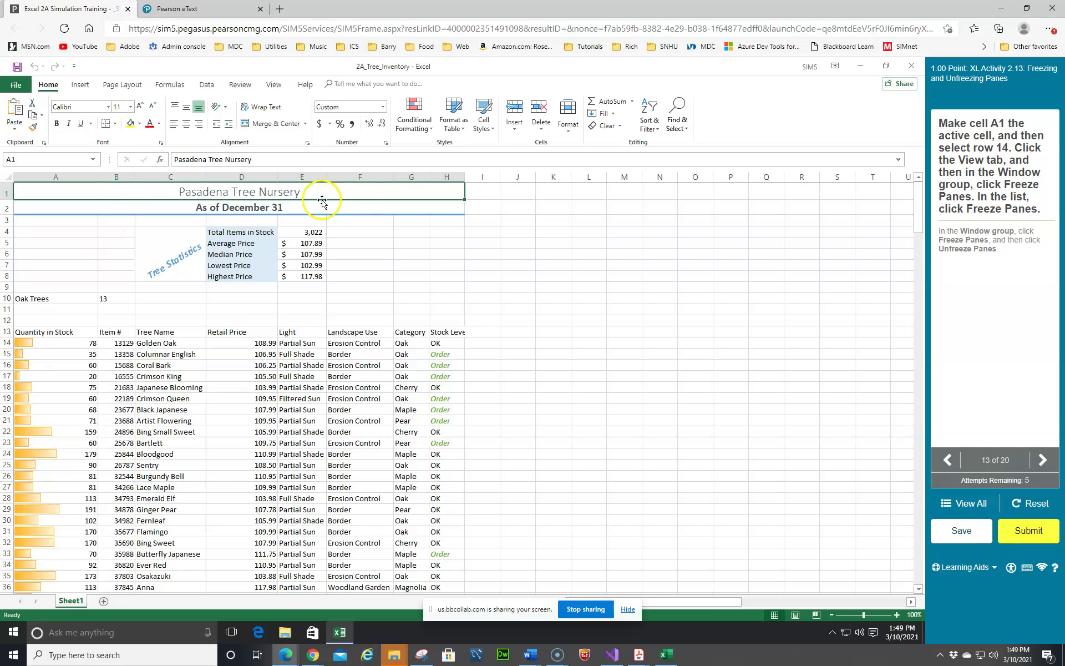
left_click(270, 86)
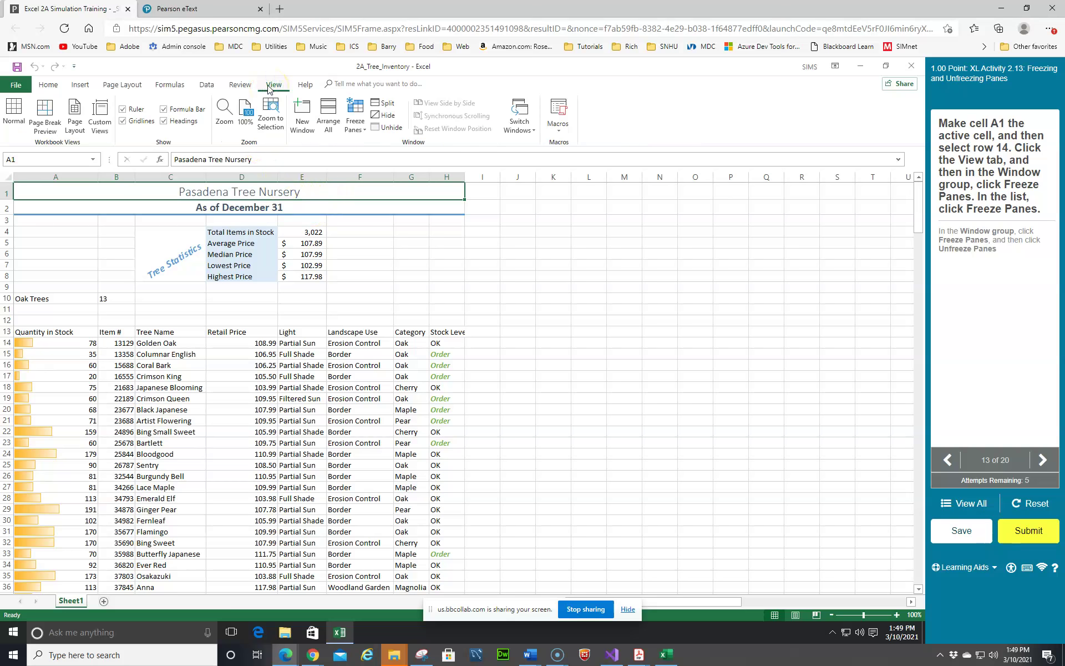
left_click(363, 132)
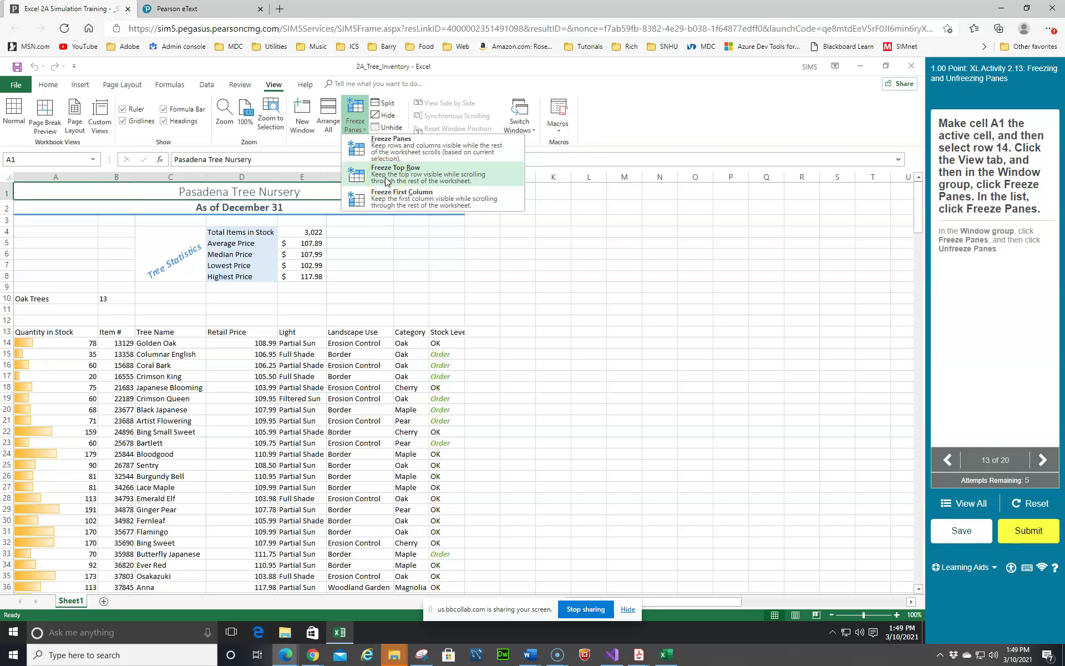
left_click(382, 149)
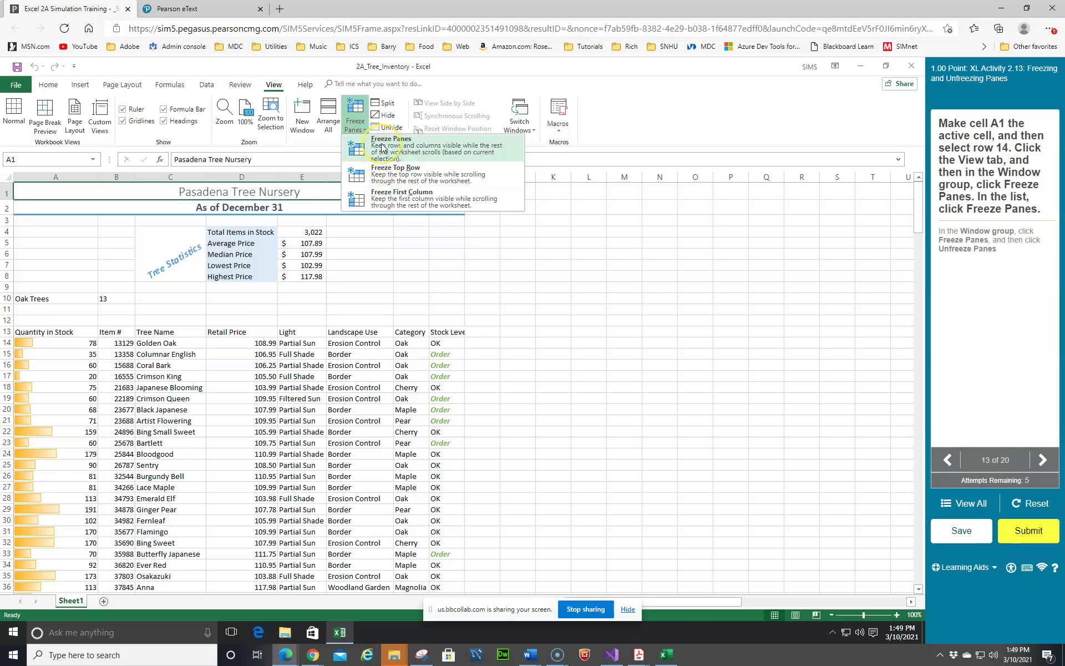
left_click(381, 148)
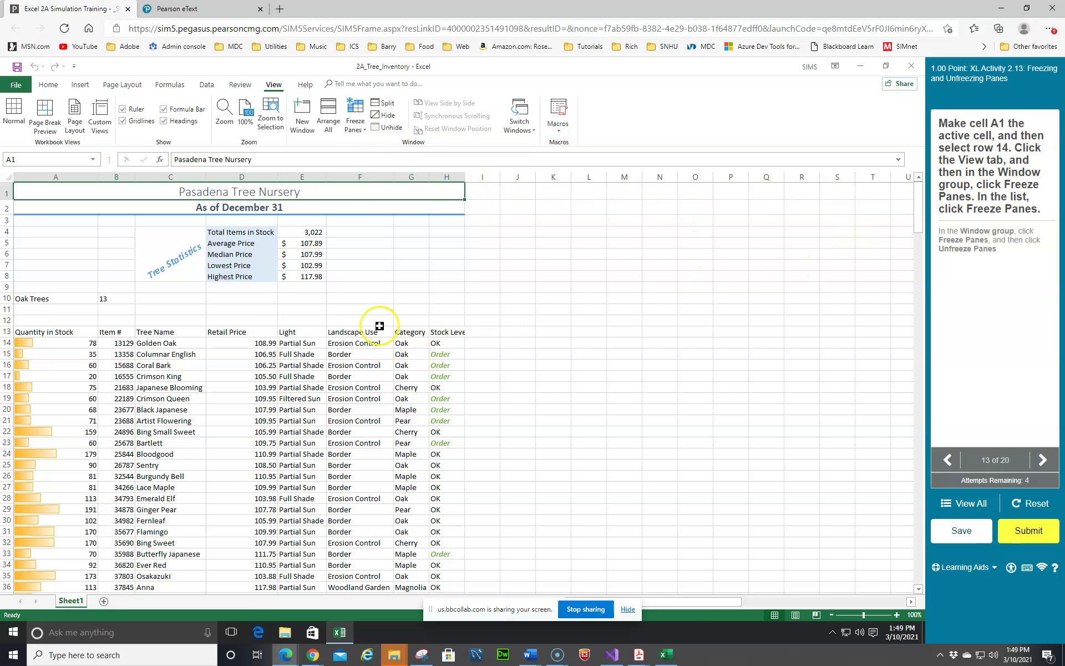
scroll(382, 325, "down", 2)
scroll(381, 325, "up", 2)
left_click(114, 192)
left_click(367, 134)
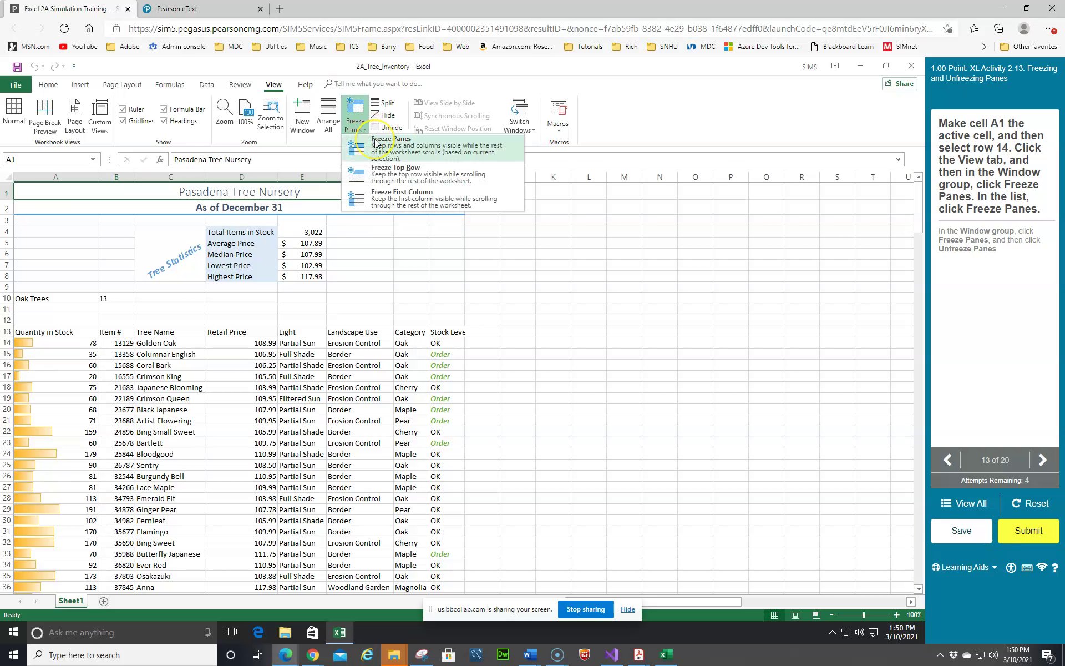
left_click(376, 144)
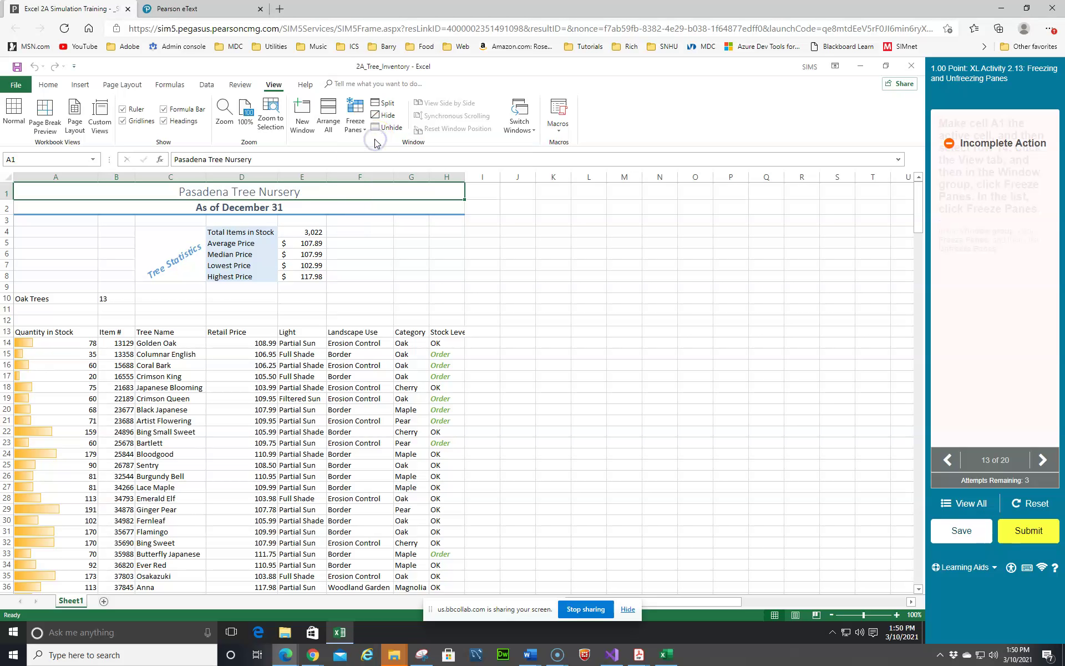
left_click(365, 143)
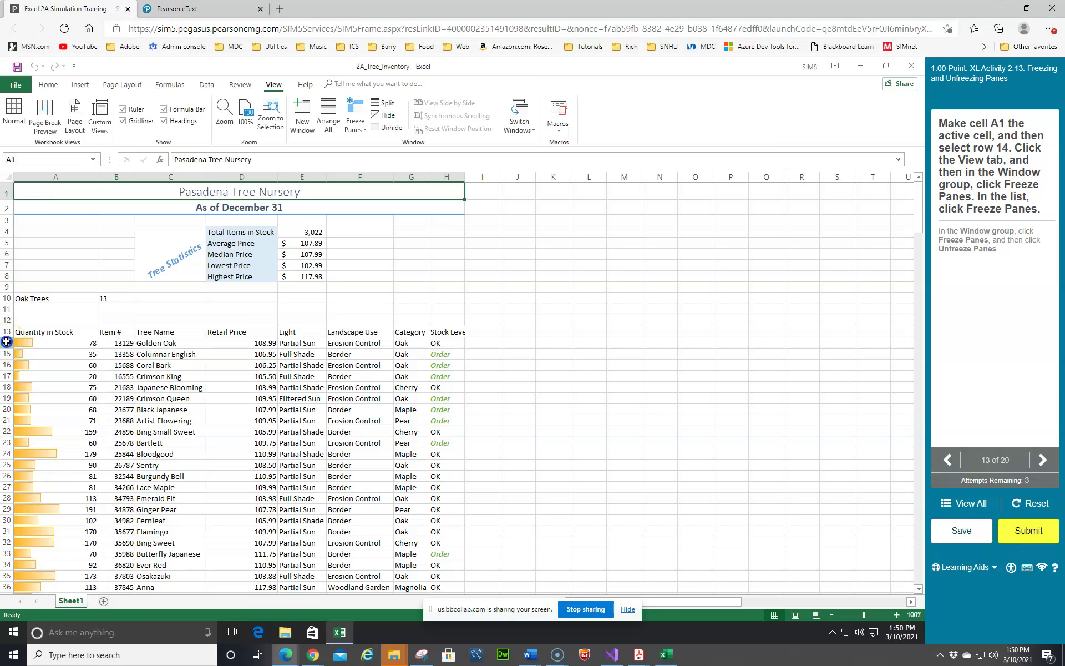
Select row 14 to freeze the panes above it, and unfreeze them again.
left_click(7, 342)
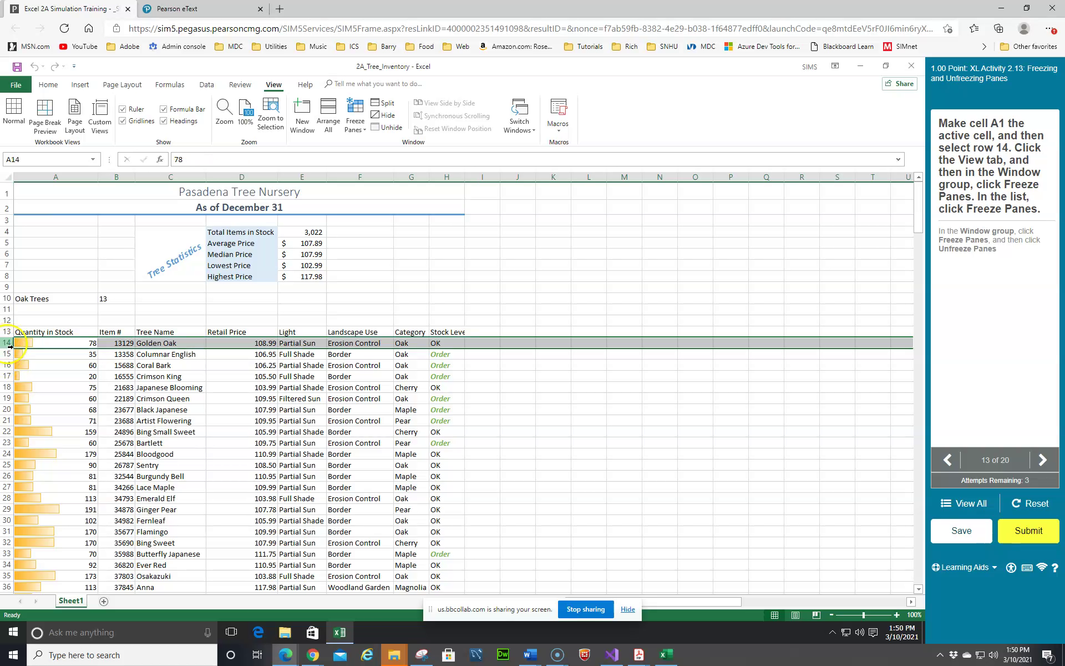
left_click(356, 120)
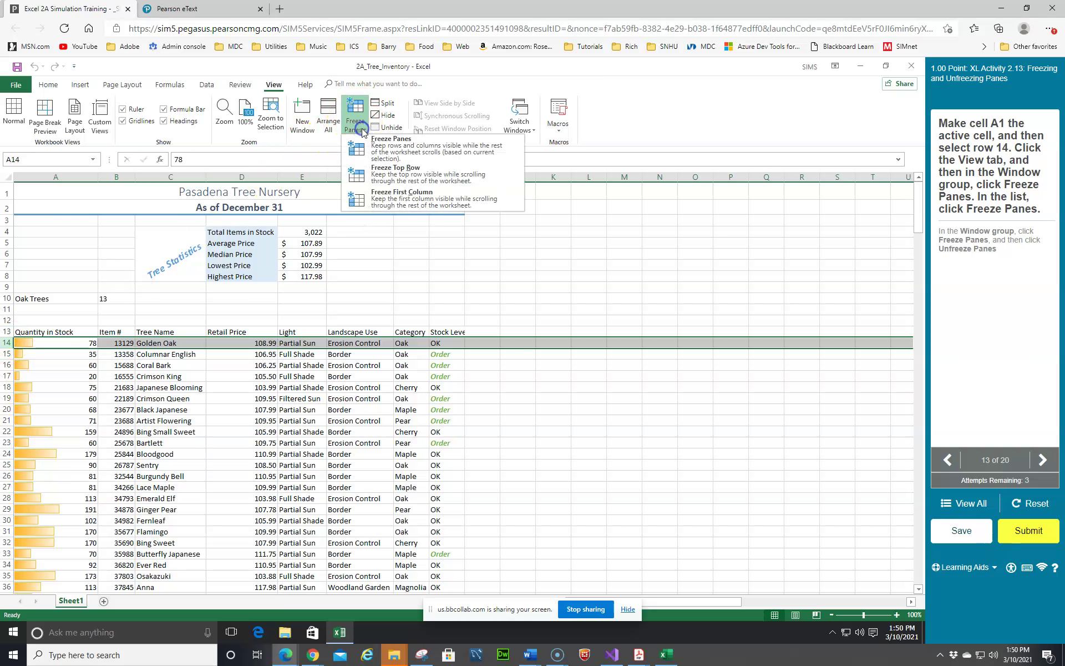
left_click(392, 143)
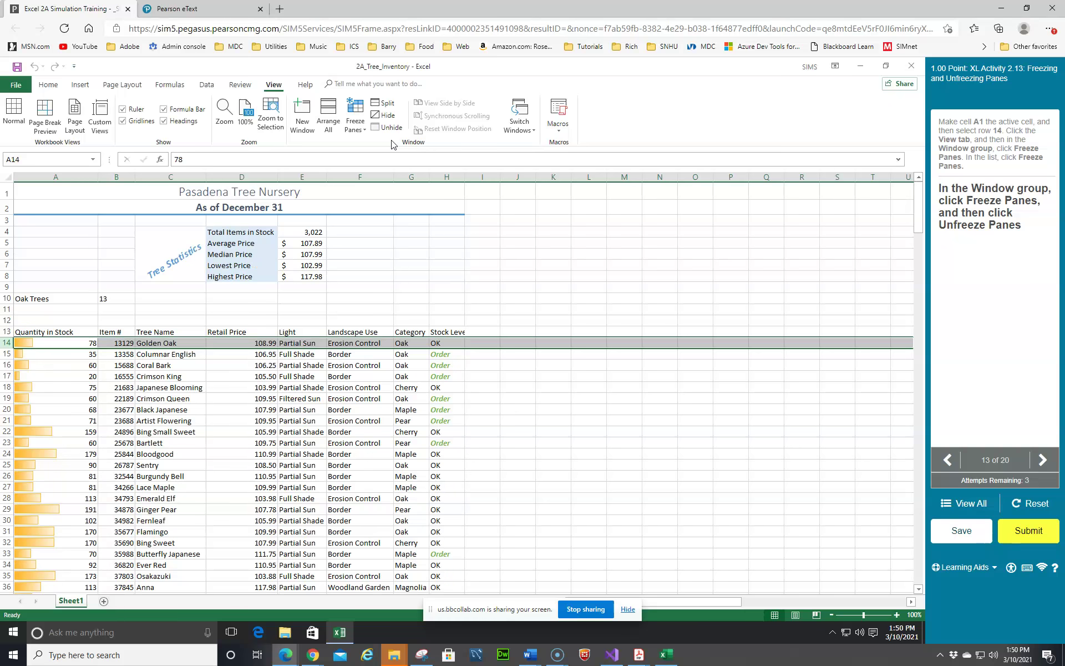
scroll(360, 258, "down", 3)
scroll(372, 267, "up", 3)
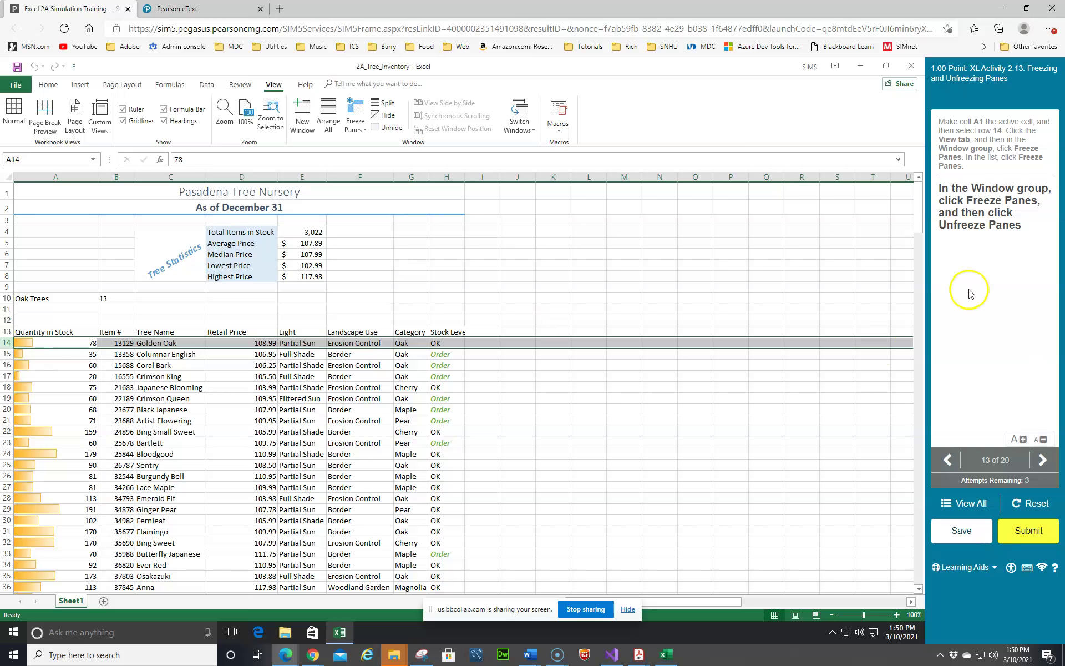
left_click(363, 132)
left_click(382, 142)
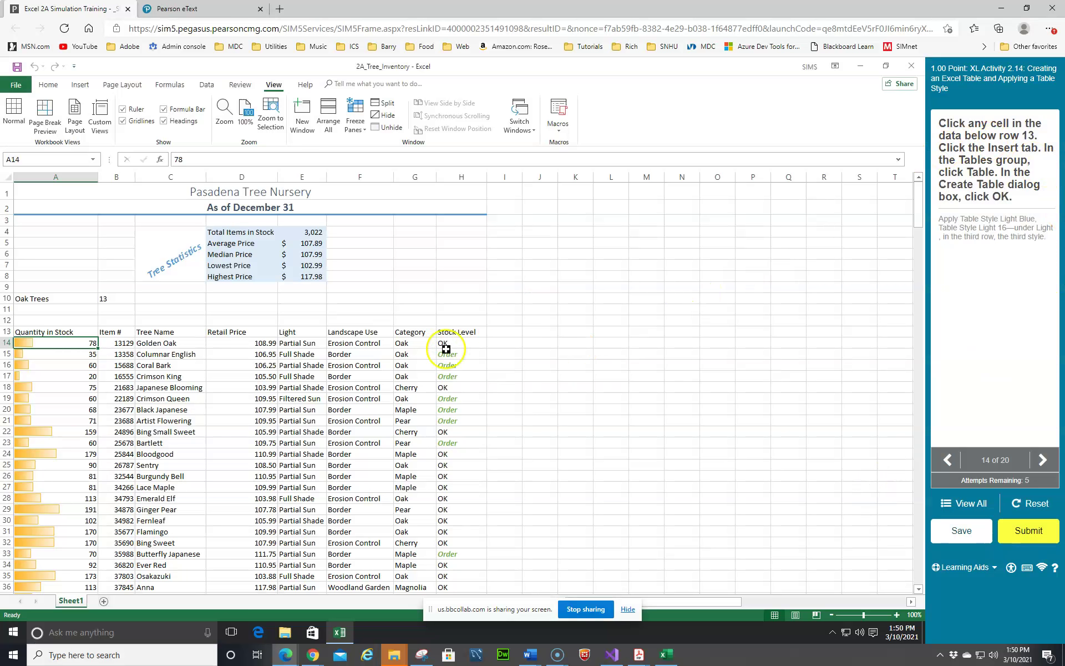
Convert the inventory data A13:H42 into a table with headers and apply the Light Blue, Table Style Light 16.
left_click(47, 340)
left_click(80, 86)
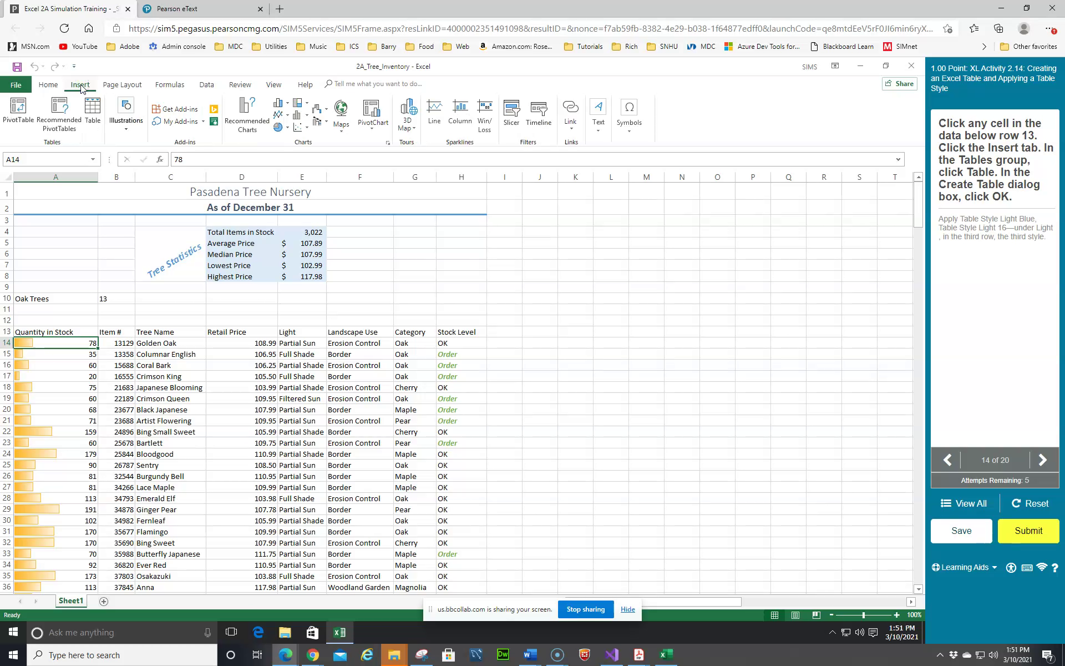
left_click(92, 113)
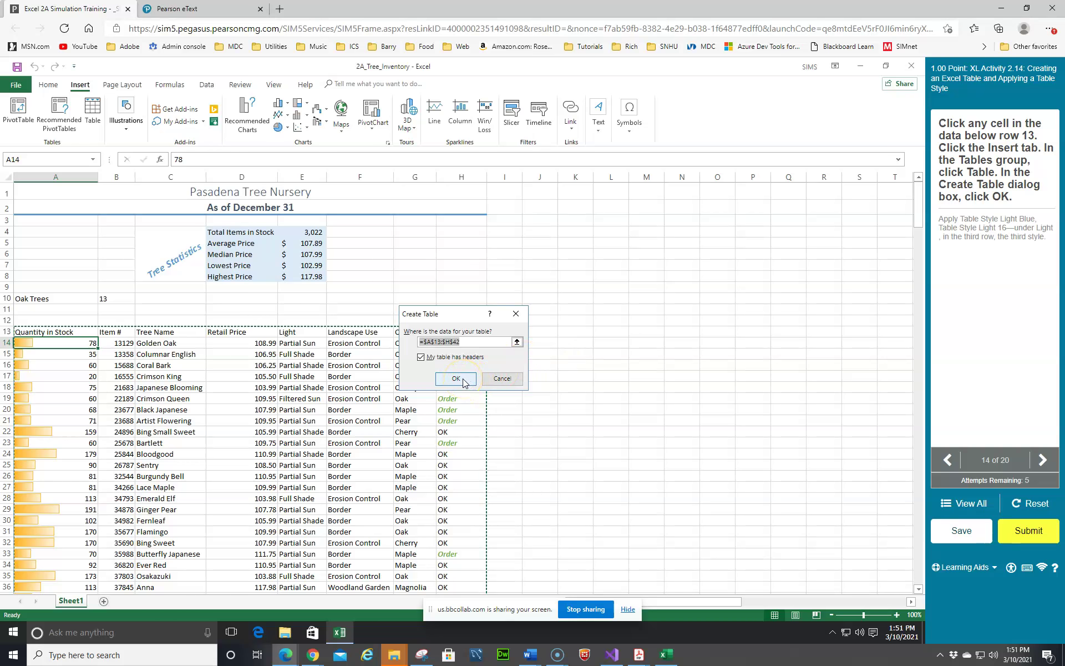
left_click(514, 370)
left_click(456, 380)
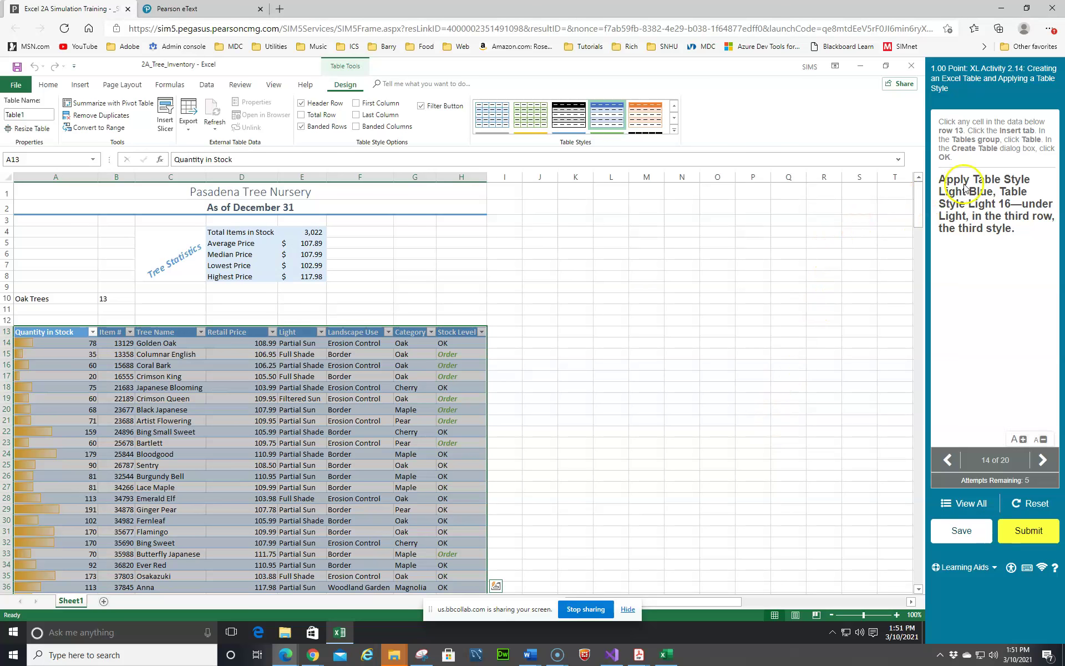
left_click(673, 132)
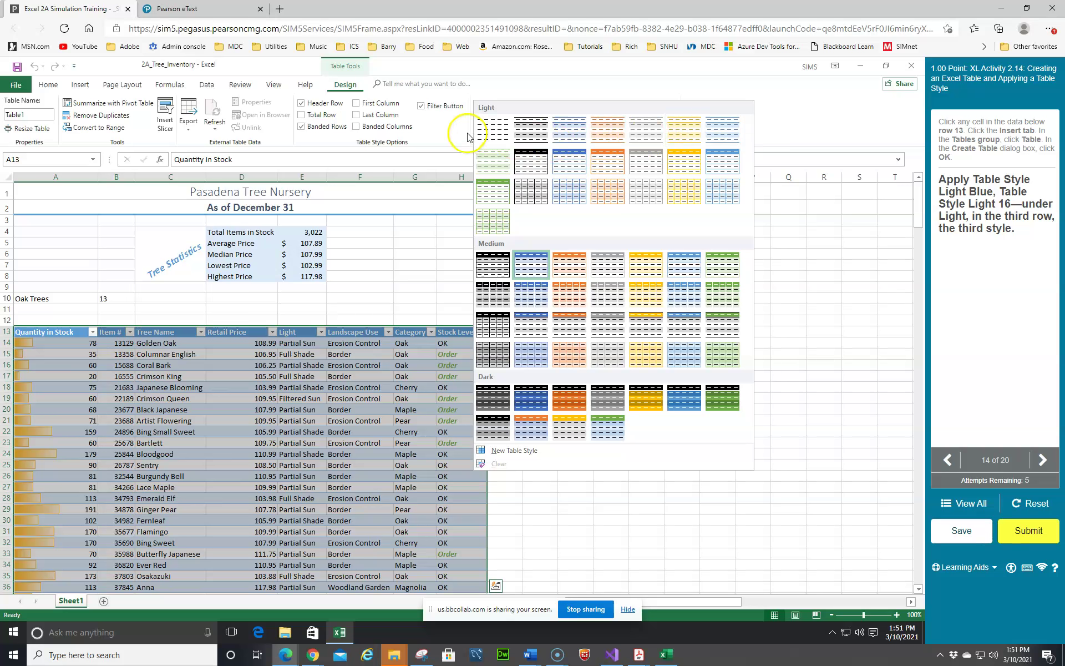
left_click(572, 186)
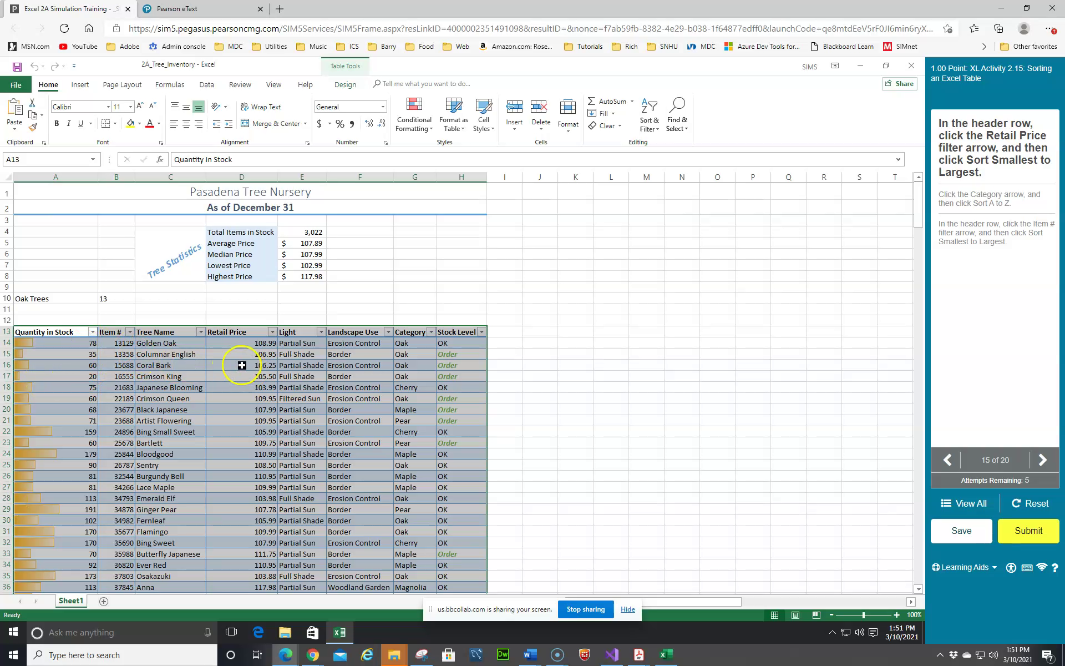
Sort the table by Retail Price from smallest to largest, and by Category from A to Z.
left_click(272, 333)
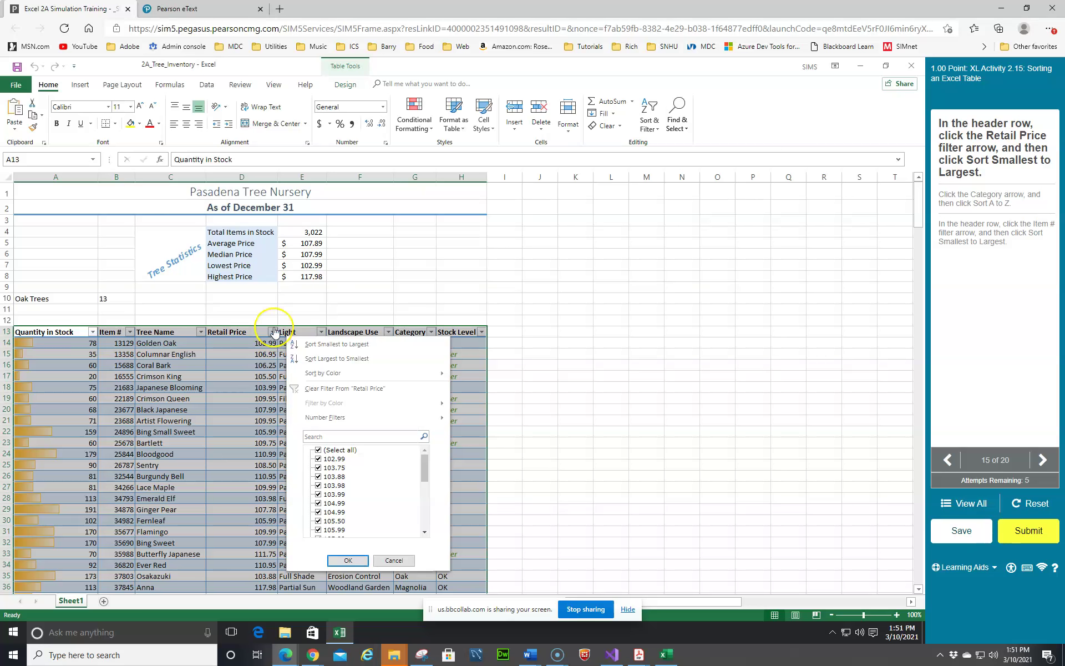
left_click(335, 347)
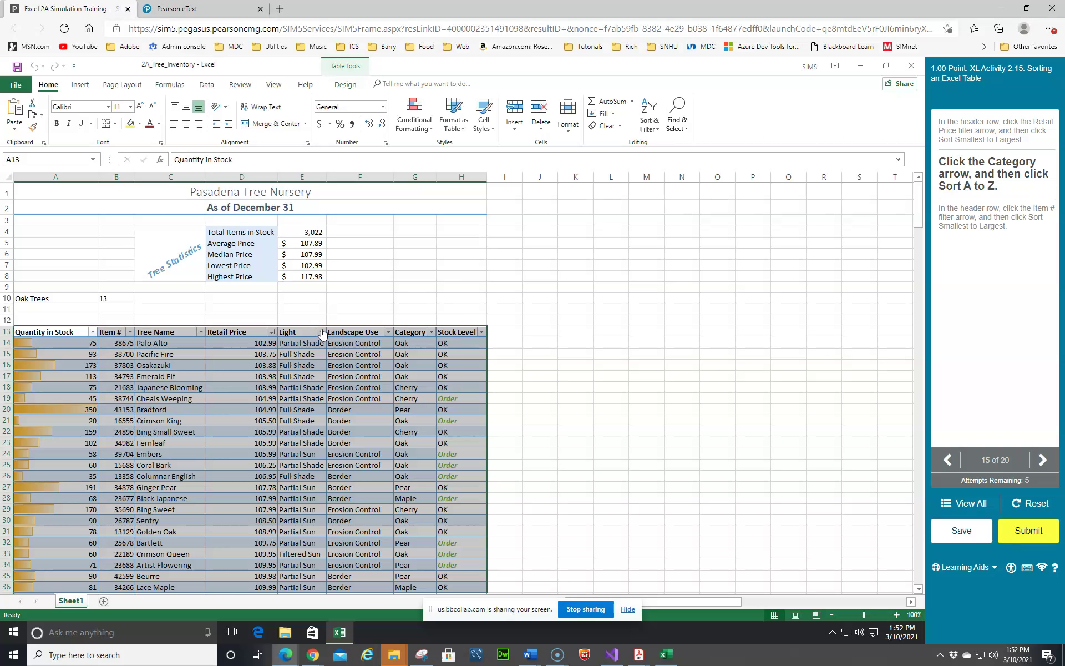
left_click(431, 333)
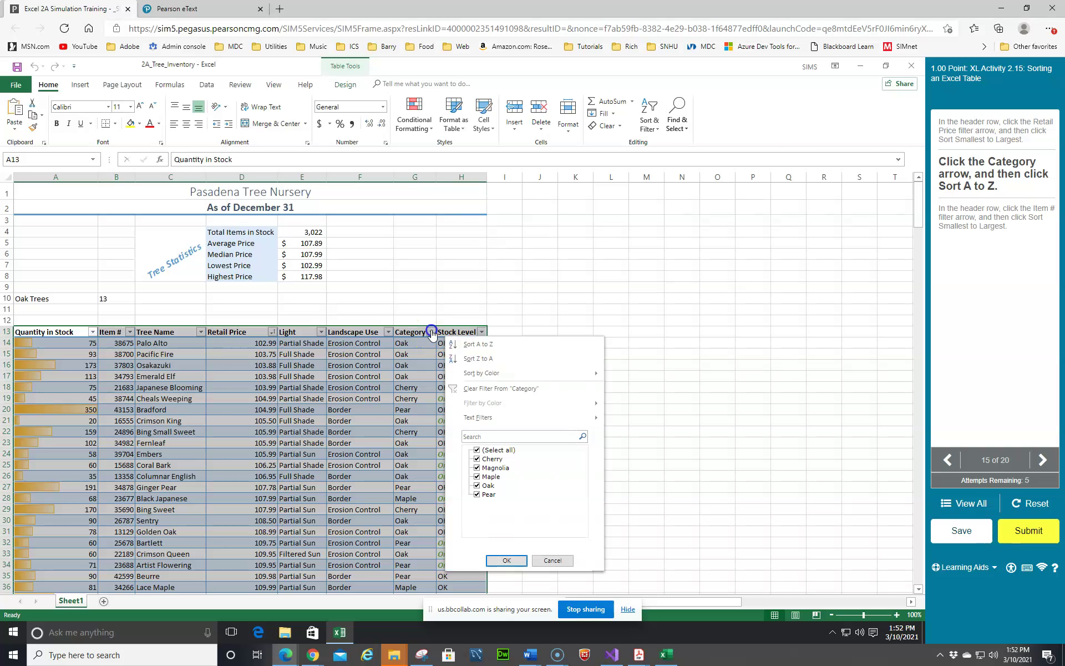
left_click(477, 344)
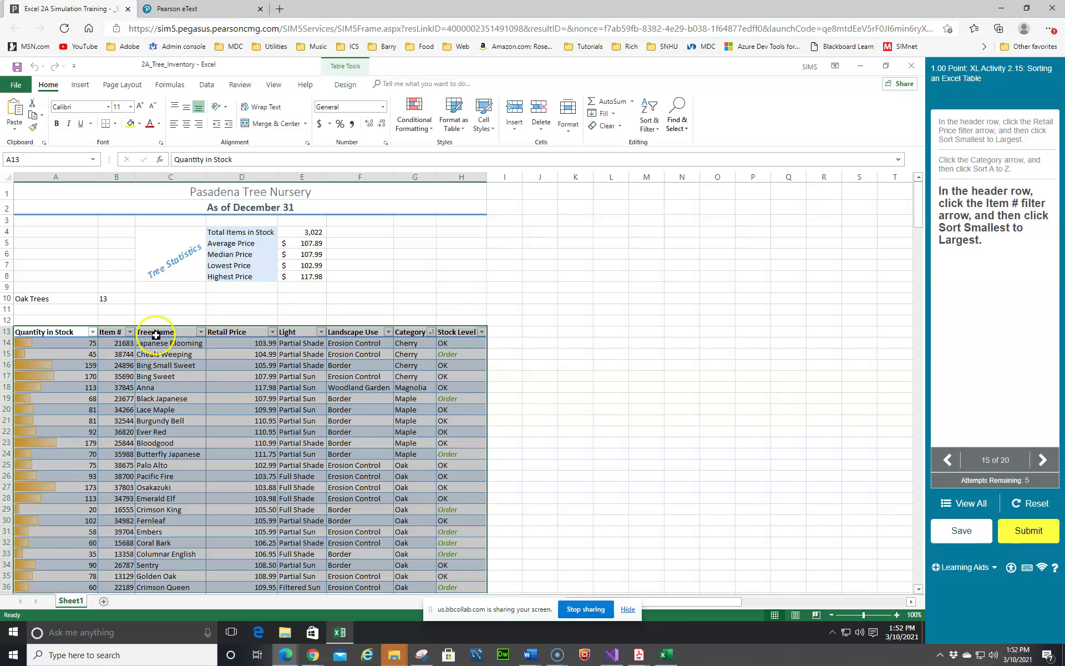
Sort the table by Item # from smallest to largest, and filter the Category column to show only Maple.
left_click(130, 333)
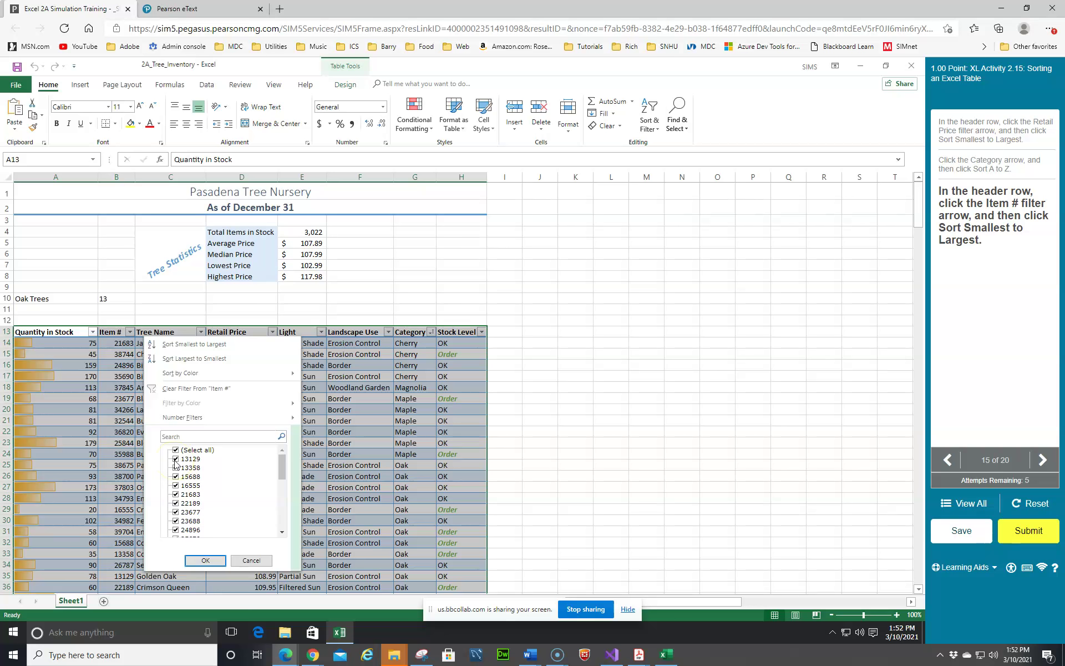
left_click(200, 344)
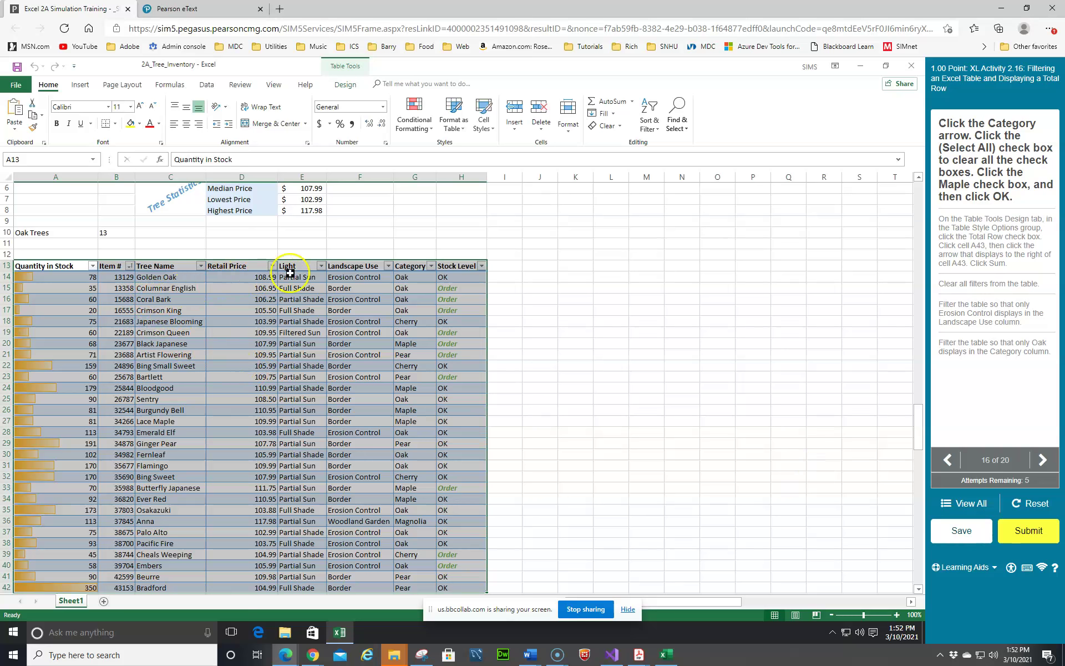
left_click(431, 266)
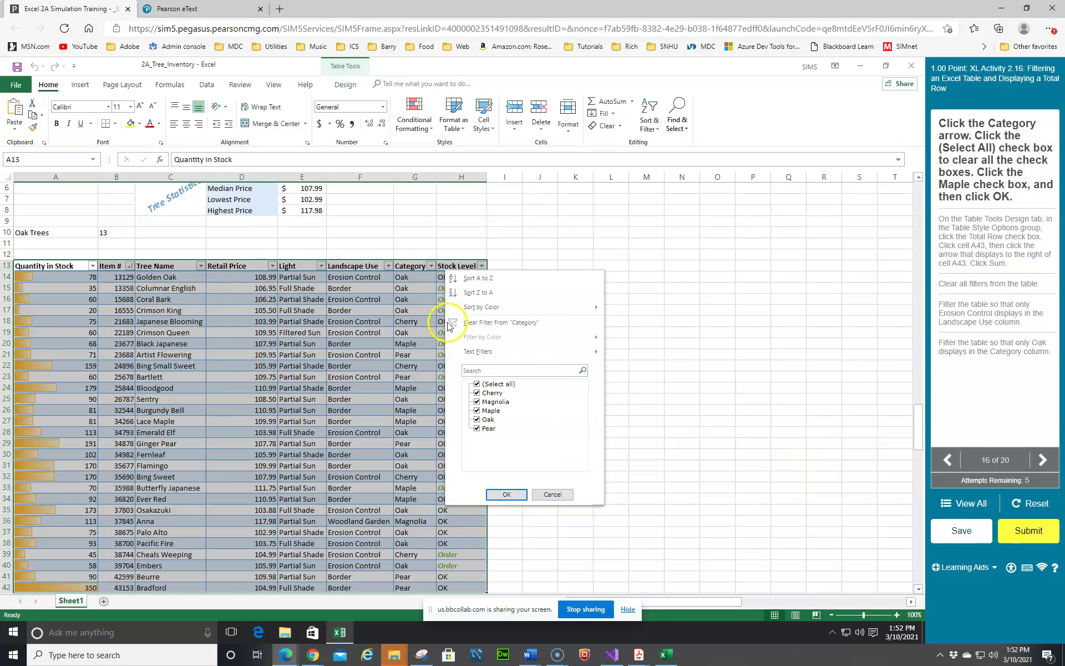
left_click(477, 384)
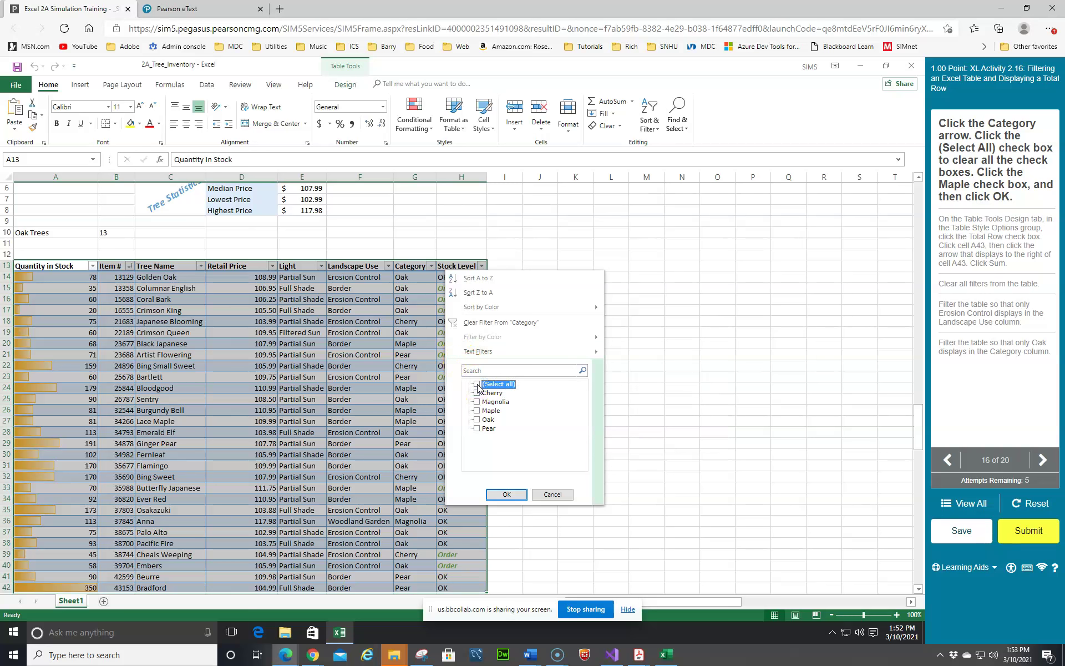
left_click(477, 410)
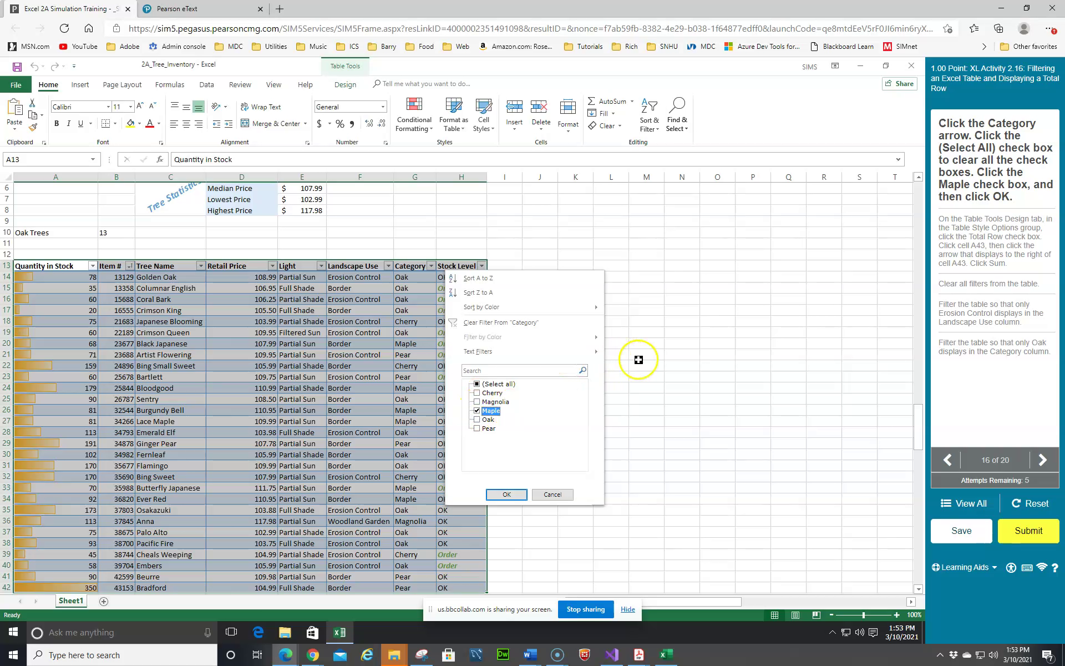
left_click(506, 494)
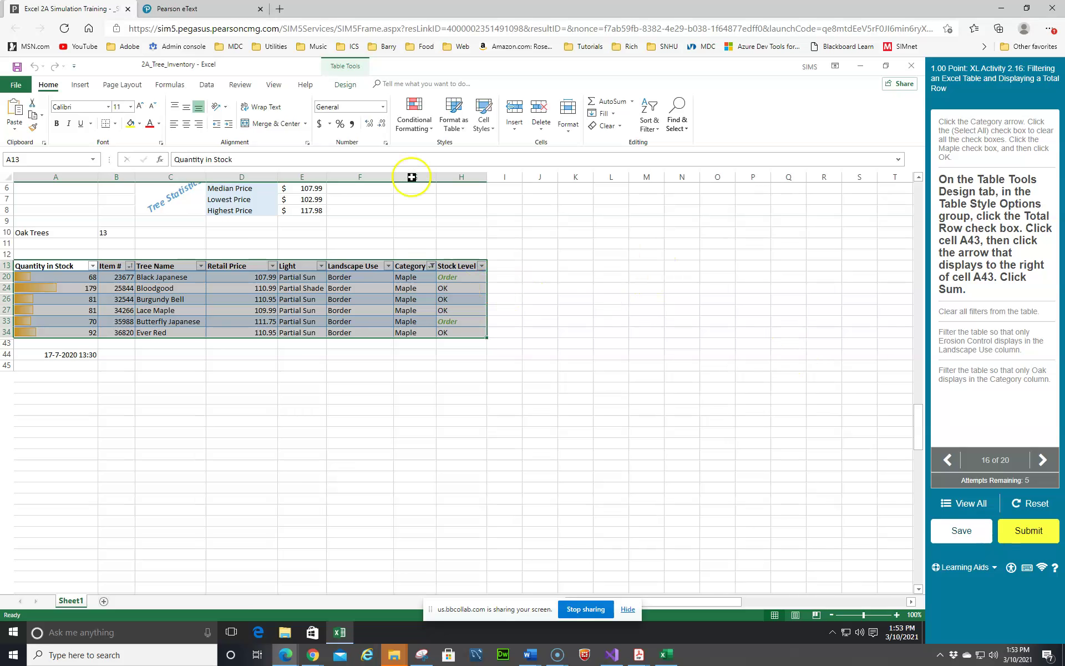
Add a Total Row to the table and set cell A43 to Sum the Quantity in Stock column.
left_click(346, 86)
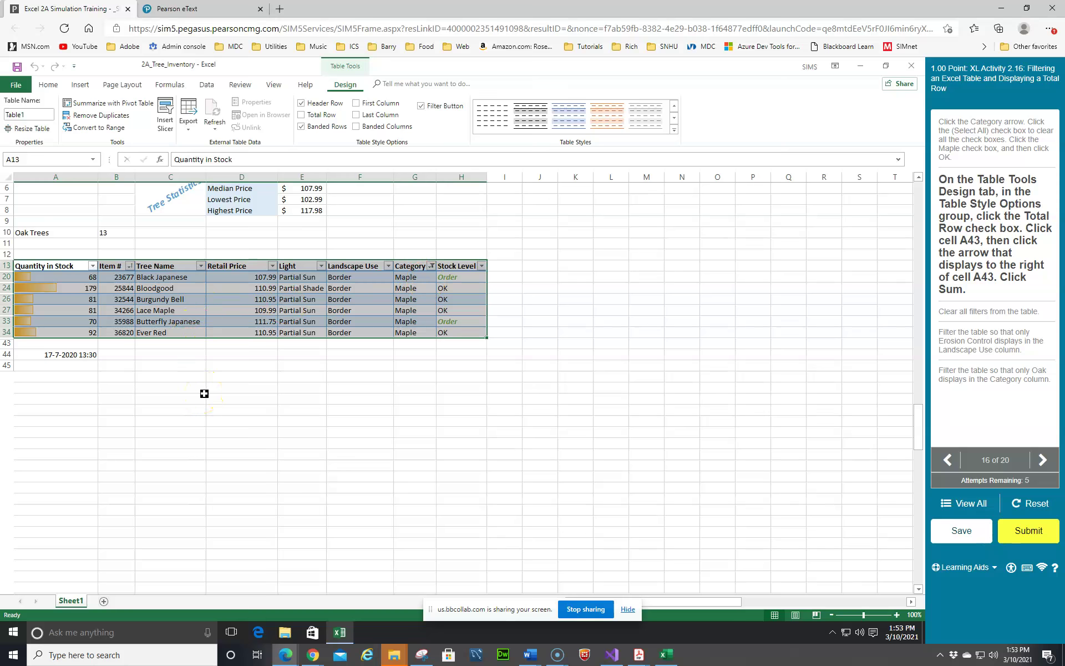
left_click(303, 116)
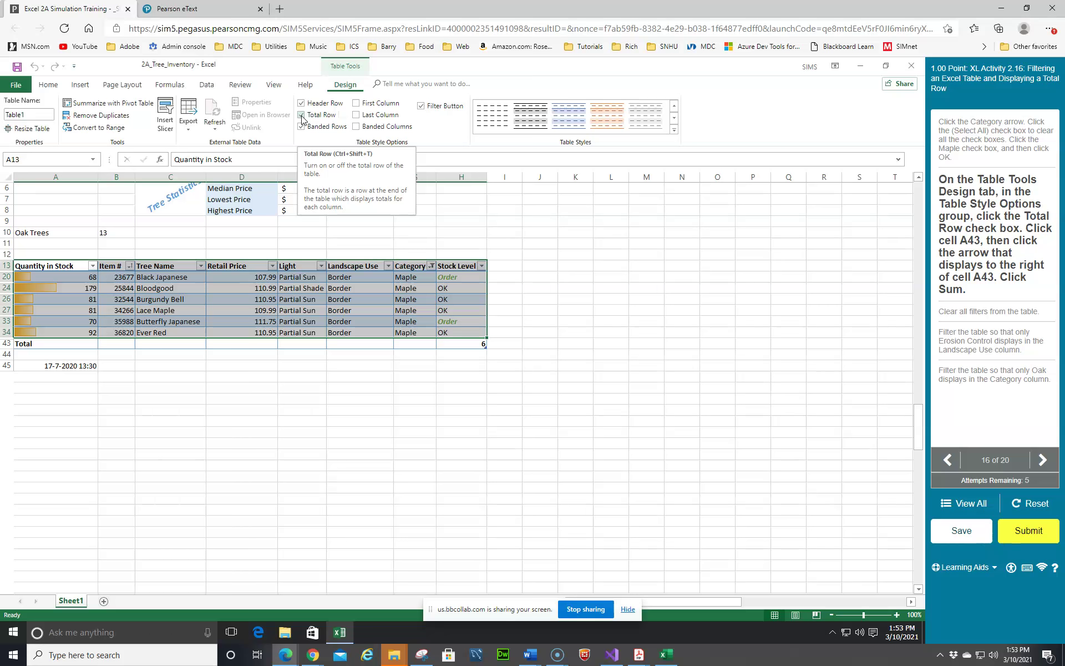
left_click(73, 345)
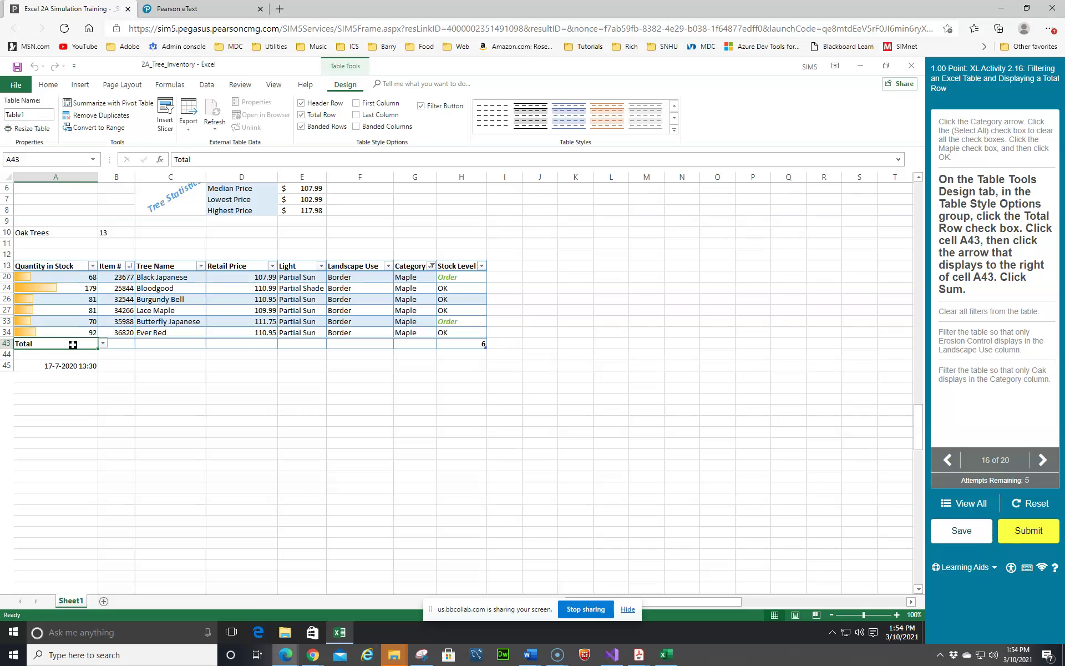
left_click(103, 345)
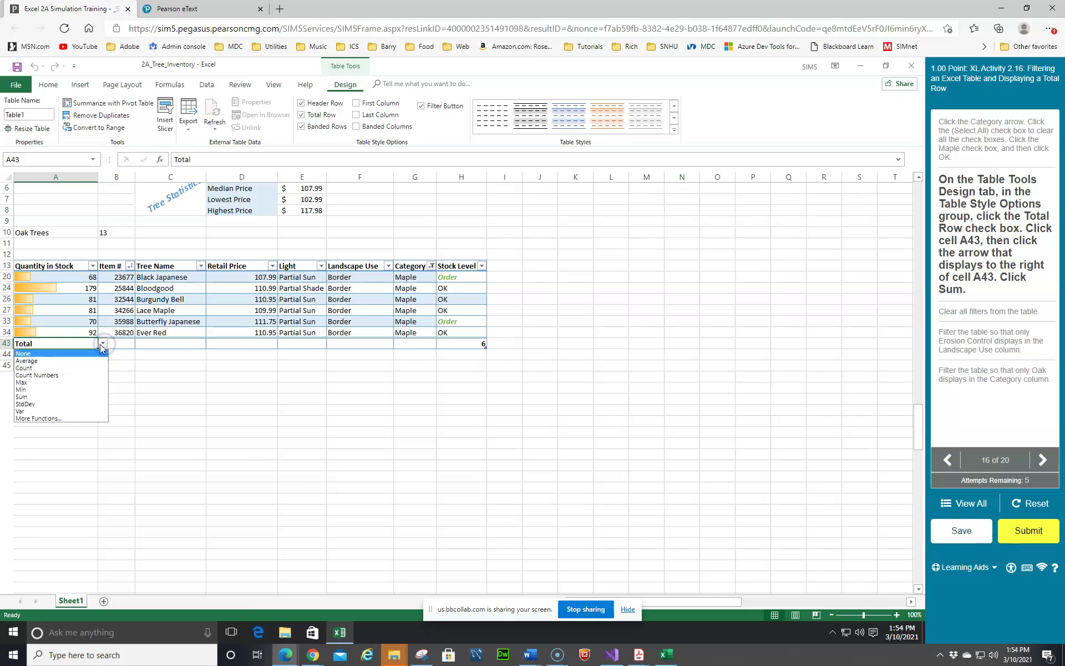
left_click(44, 396)
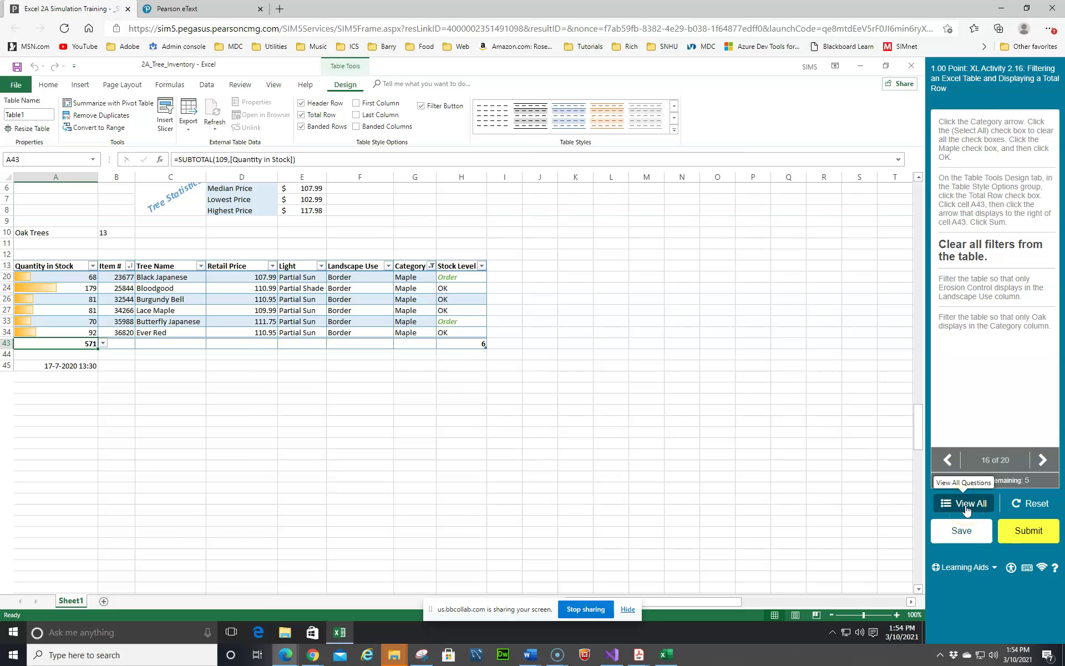
Read the eText instructions for Activity 2.16 on filtering a table and clearing its filters, and return to the simulation.
left_click(994, 569)
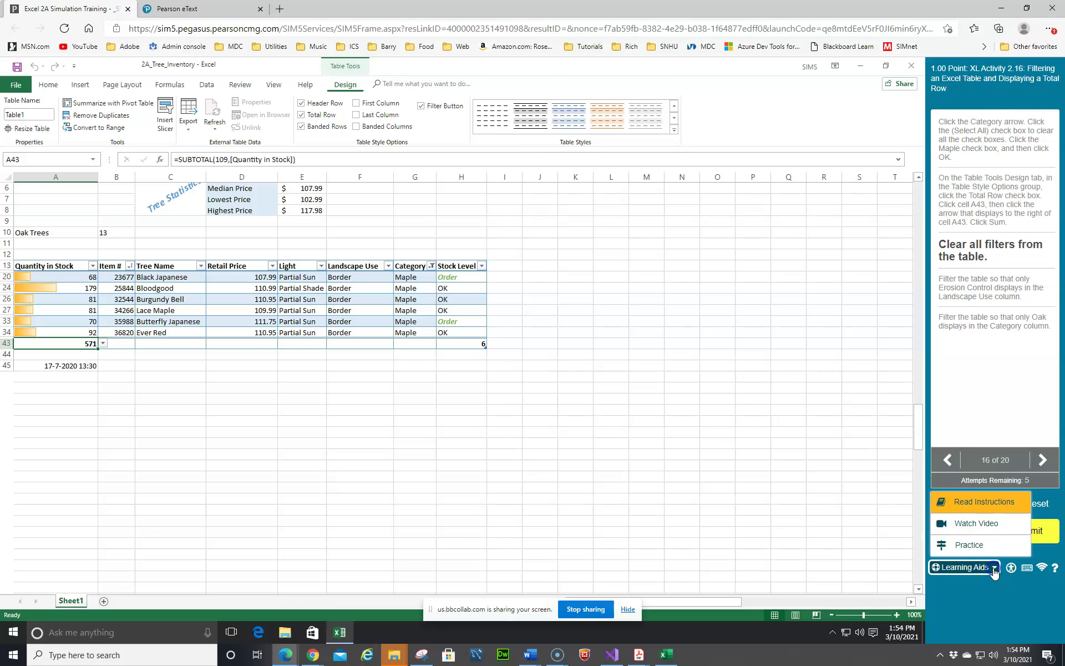
left_click(993, 507)
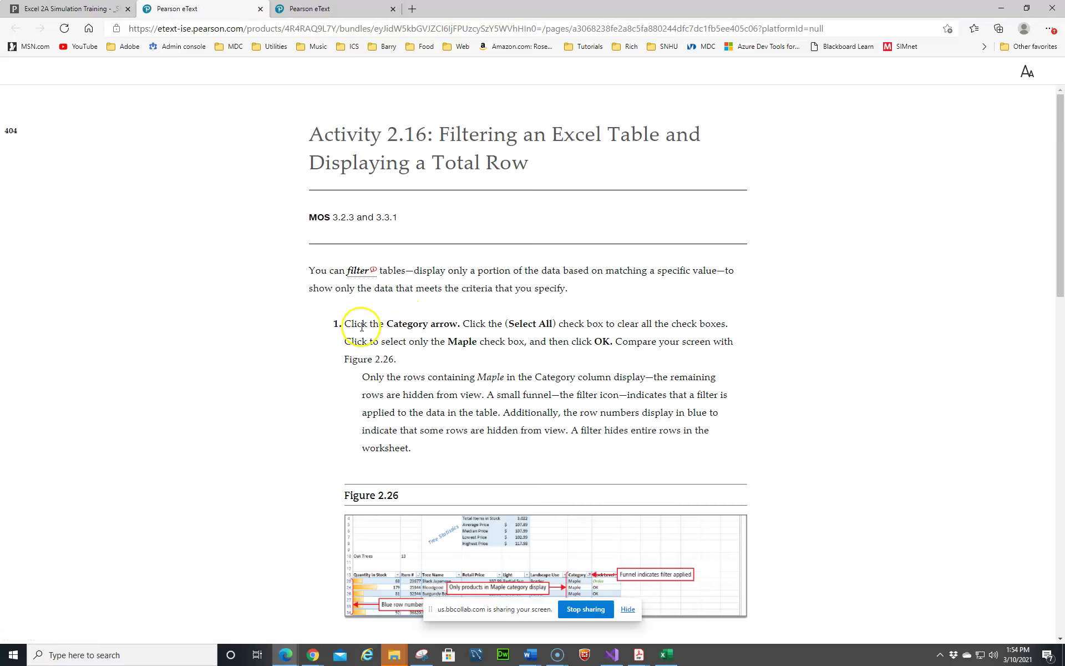
scroll(438, 332, "down", 2)
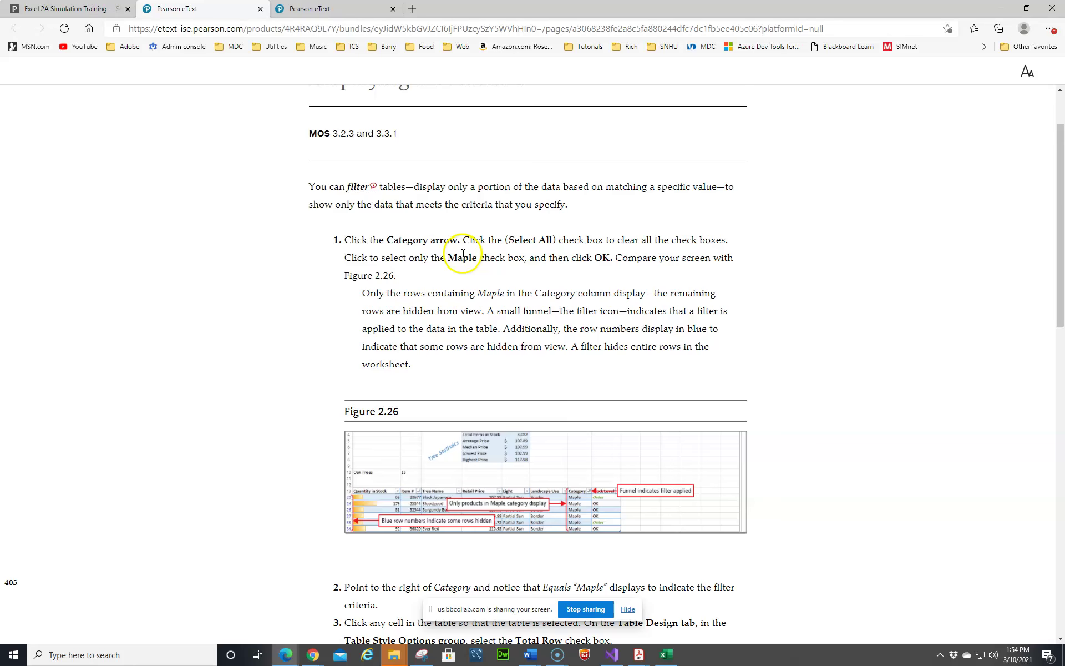
scroll(463, 253, "down", 6)
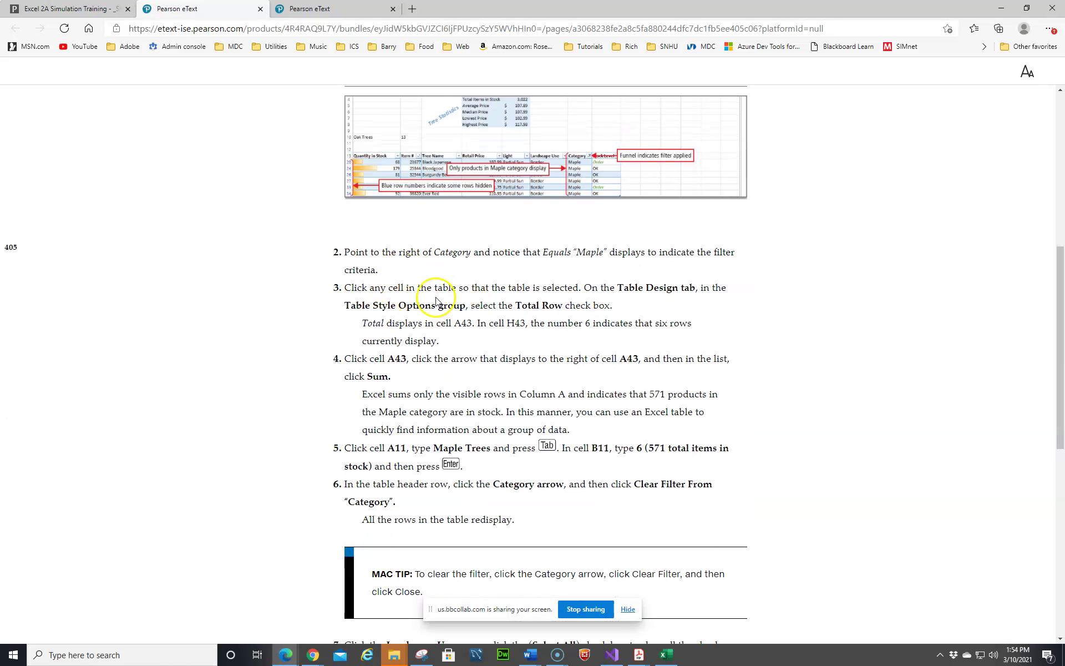
scroll(436, 300, "down", 5)
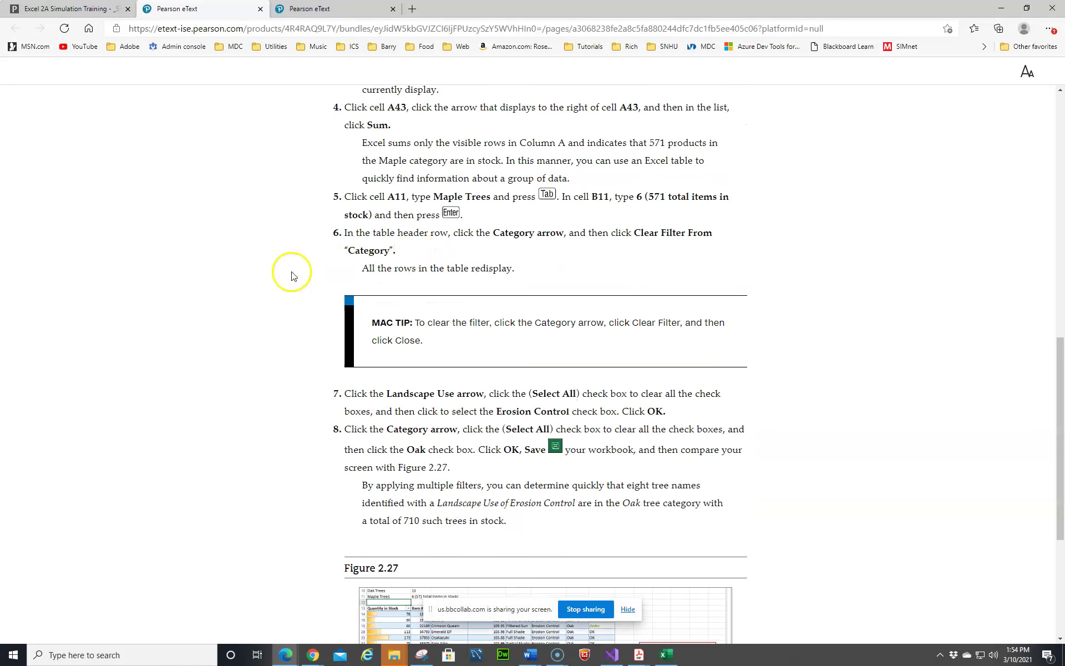
scroll(413, 269, "up", 3)
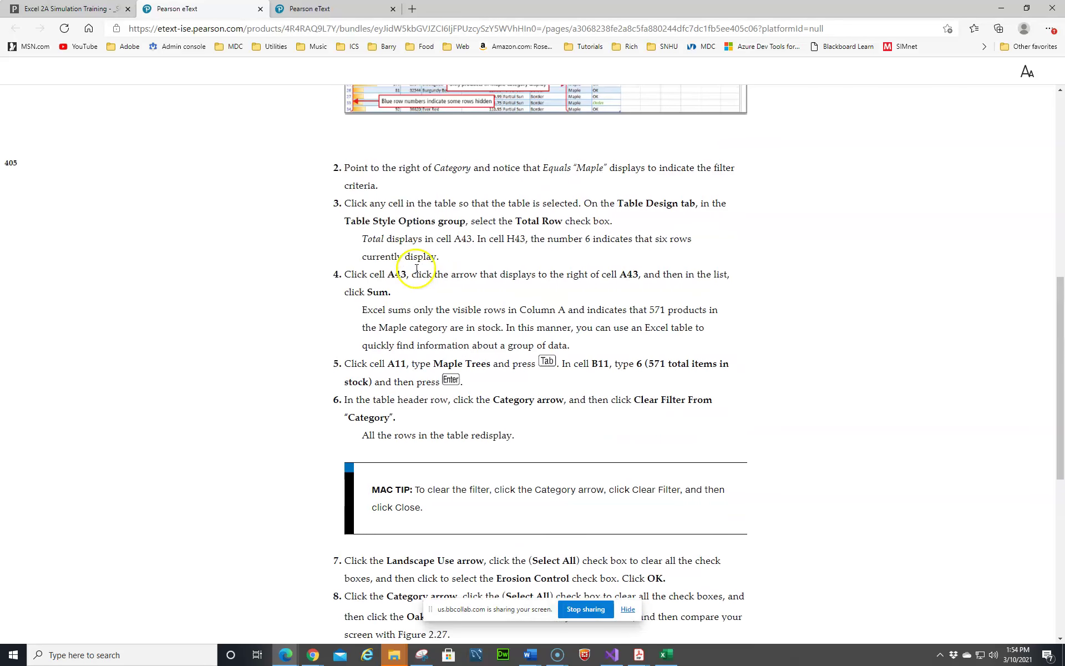
scroll(413, 271, "up", 2)
scroll(412, 277, "down", 3)
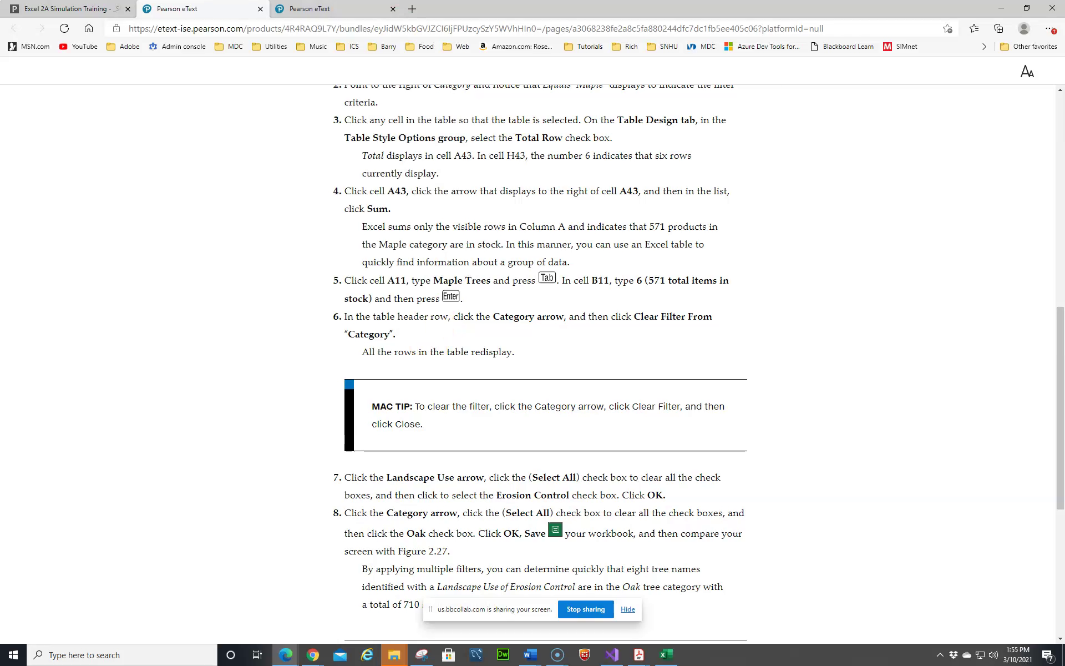
left_click(87, 10)
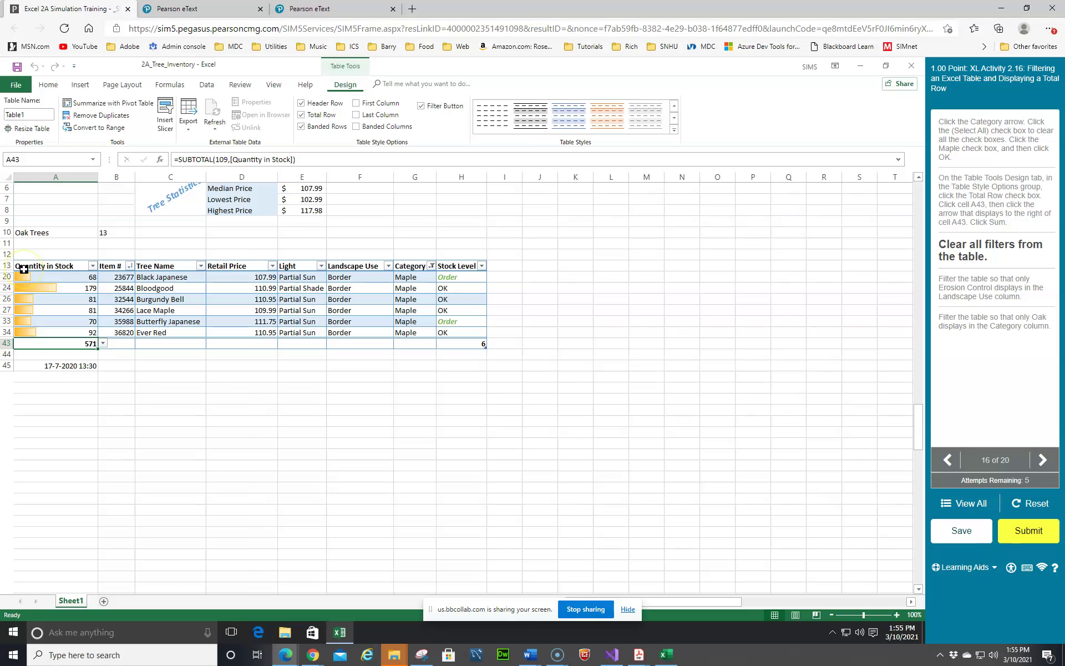
left_click(315, 9)
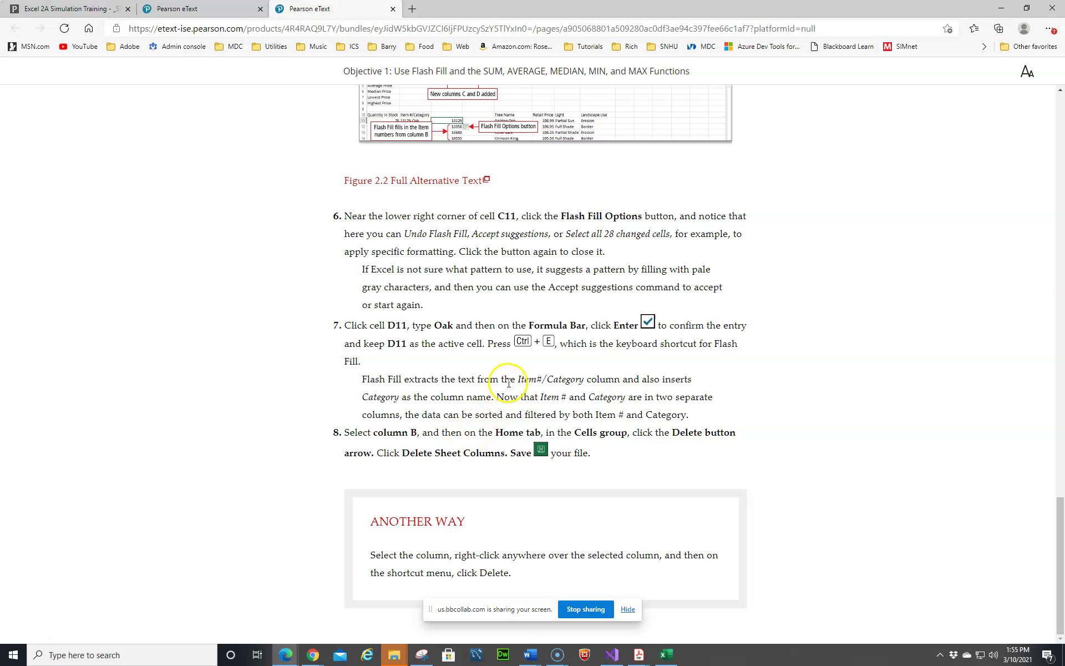
left_click(185, 8)
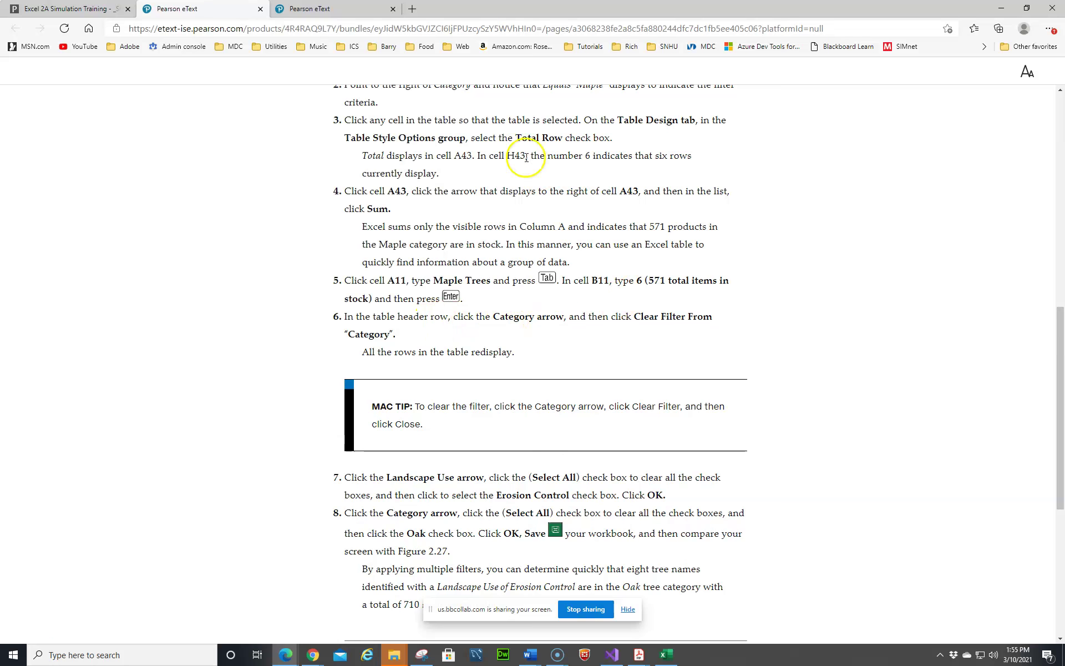
left_click(96, 9)
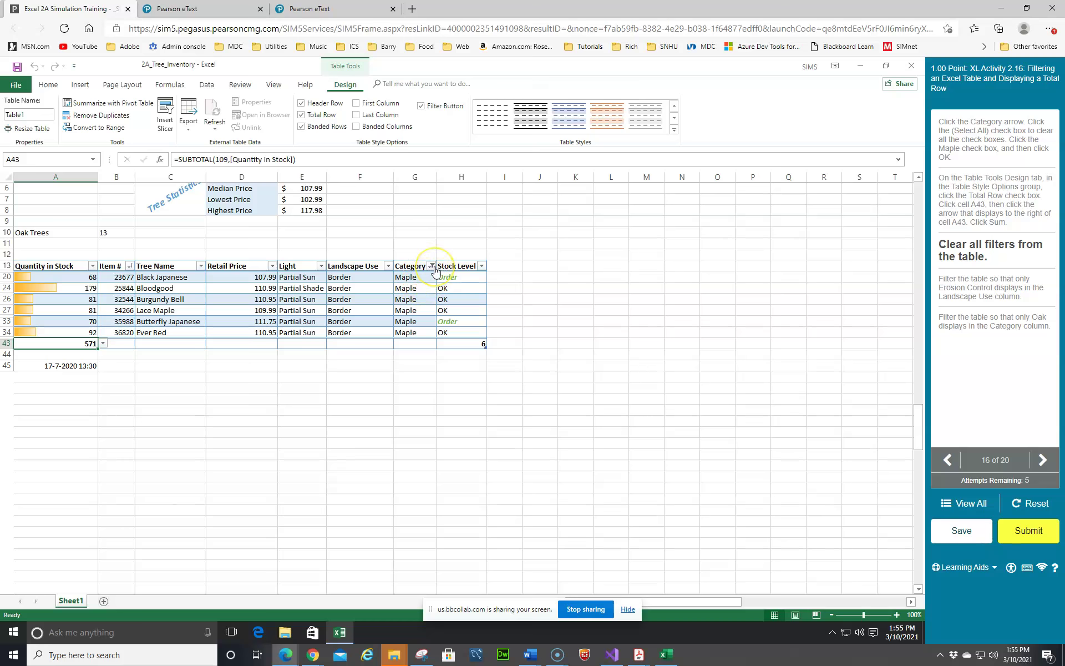
Clear the Category filter and filter the Landscape Use column to show only Erosion Control.
left_click(432, 266)
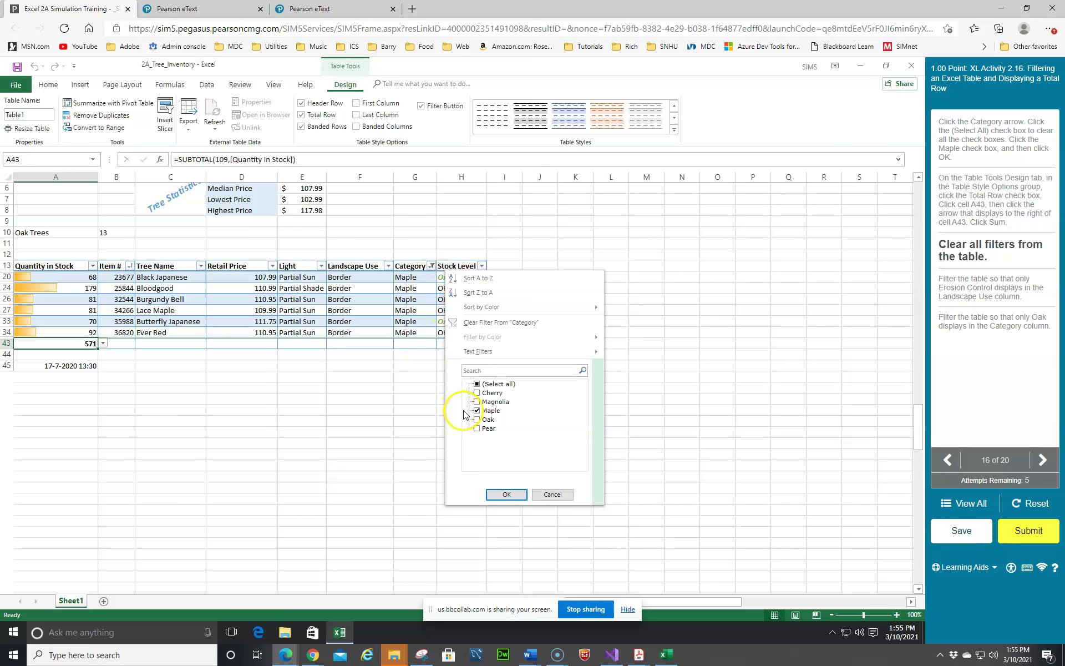
left_click(499, 323)
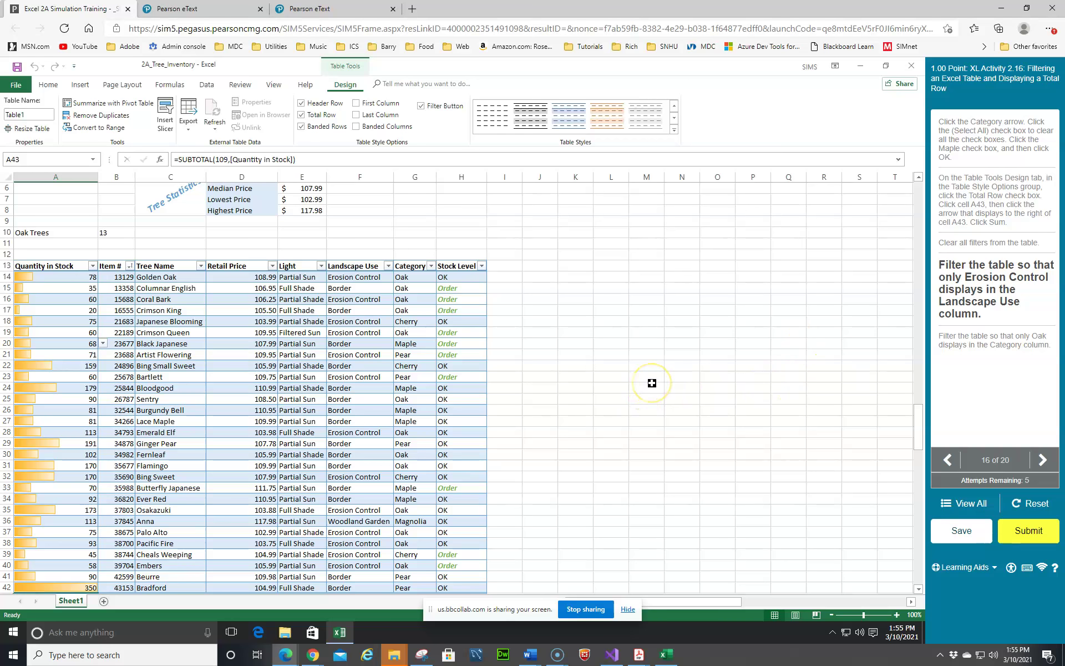
left_click(388, 267)
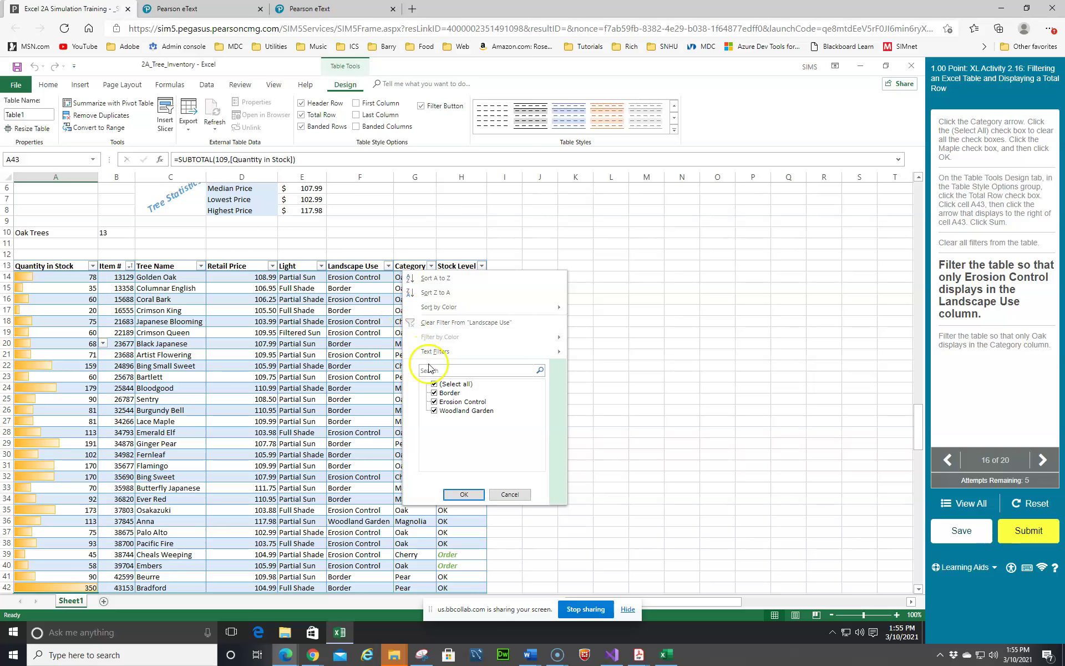
left_click(434, 385)
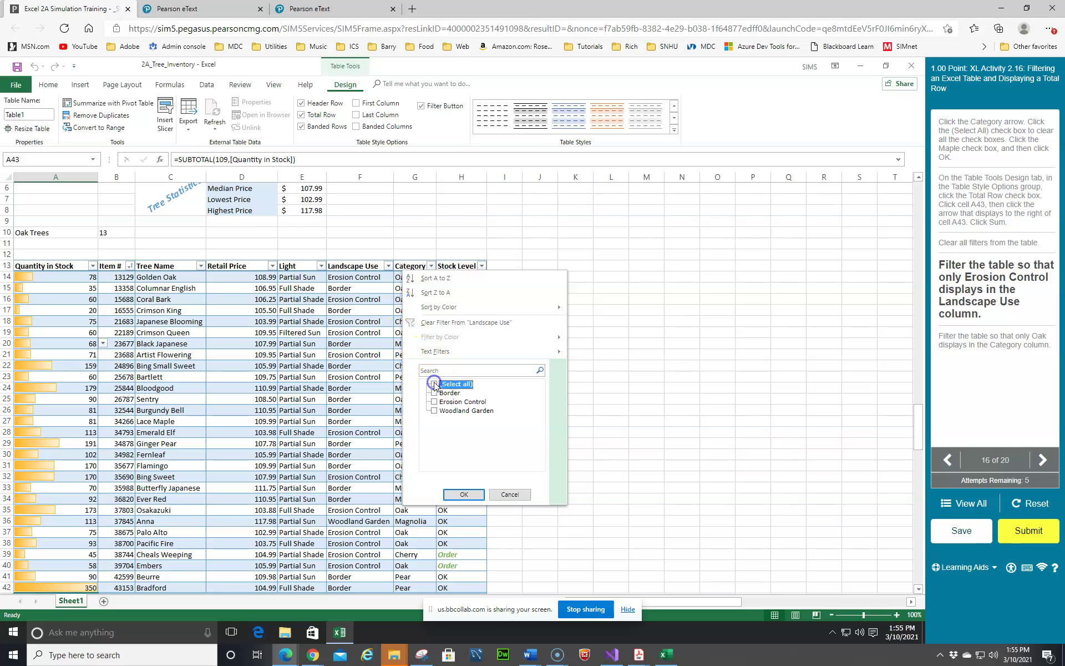
left_click(435, 402)
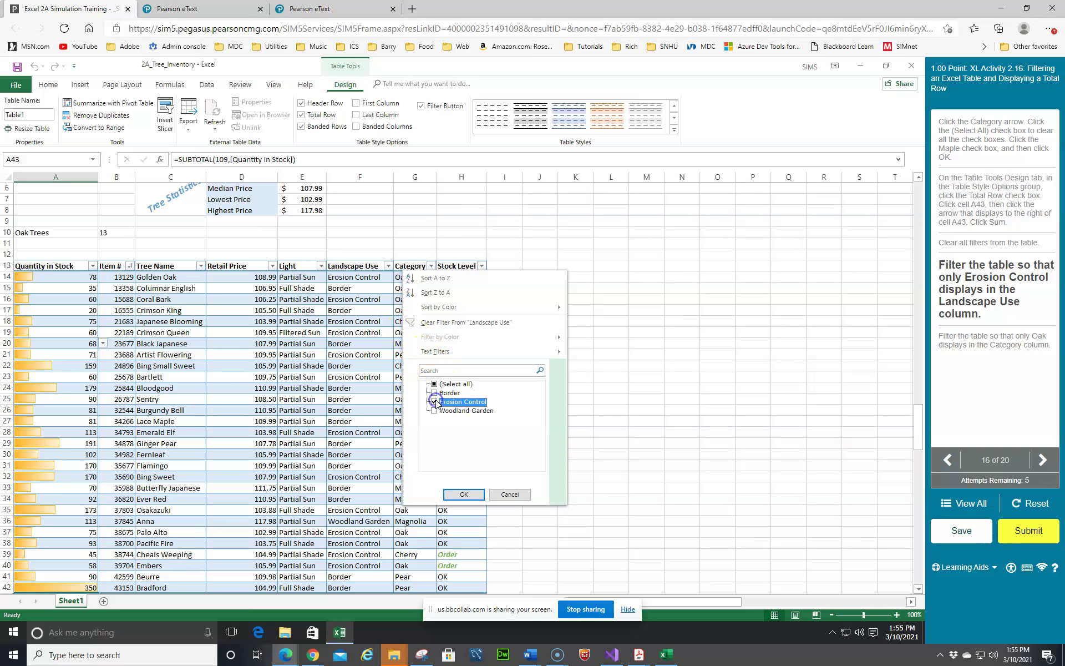
left_click(475, 494)
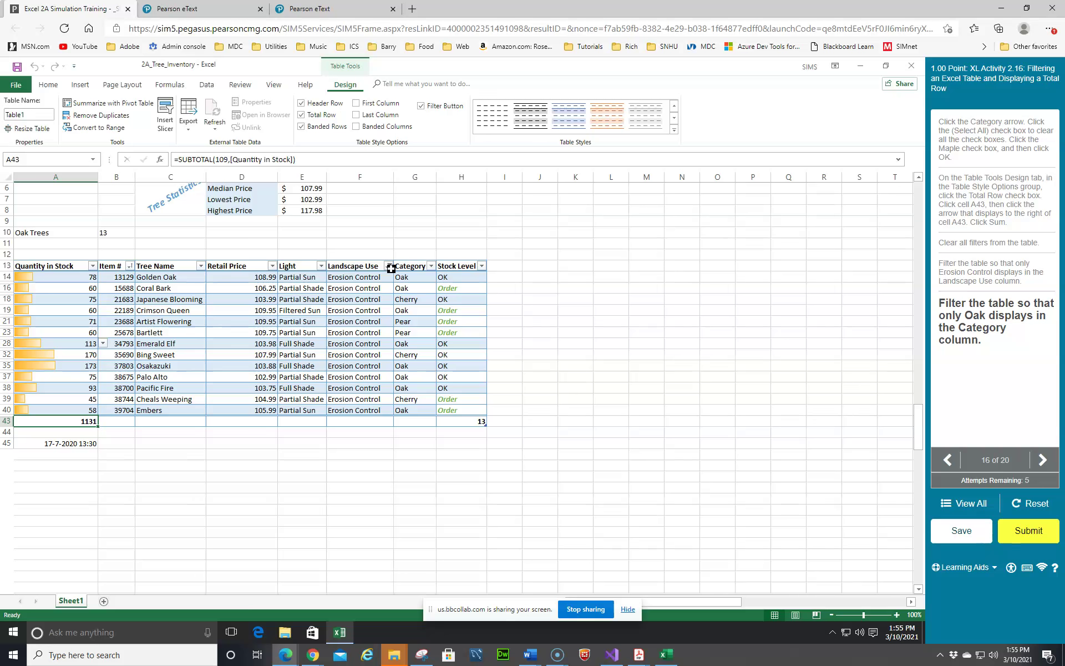
Filter the Category column to show only Oak.
left_click(431, 266)
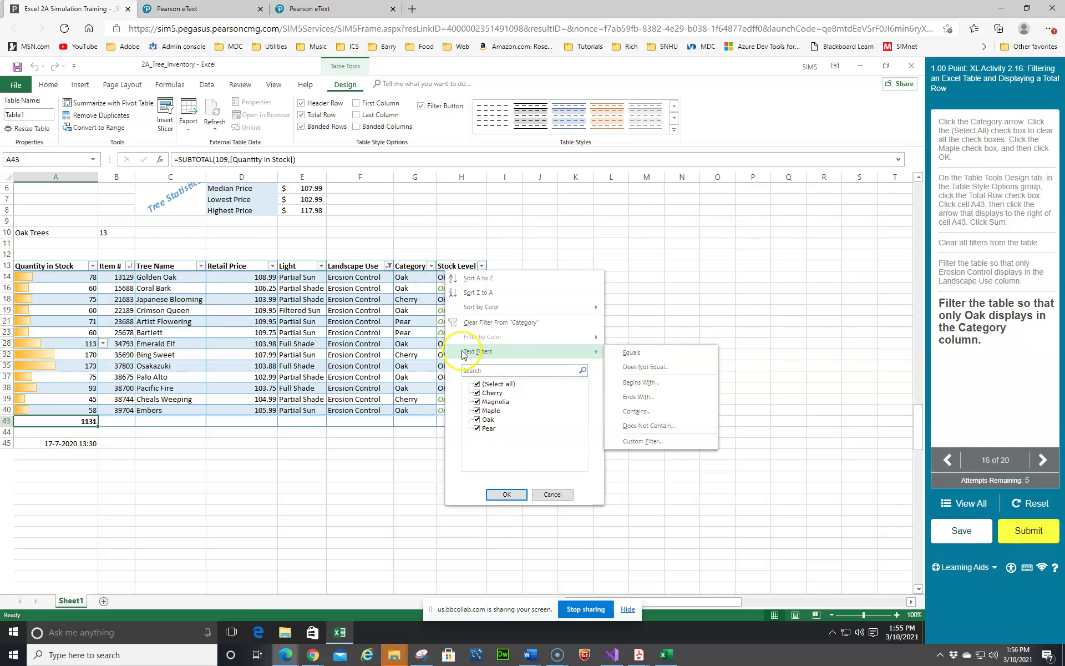
left_click(477, 385)
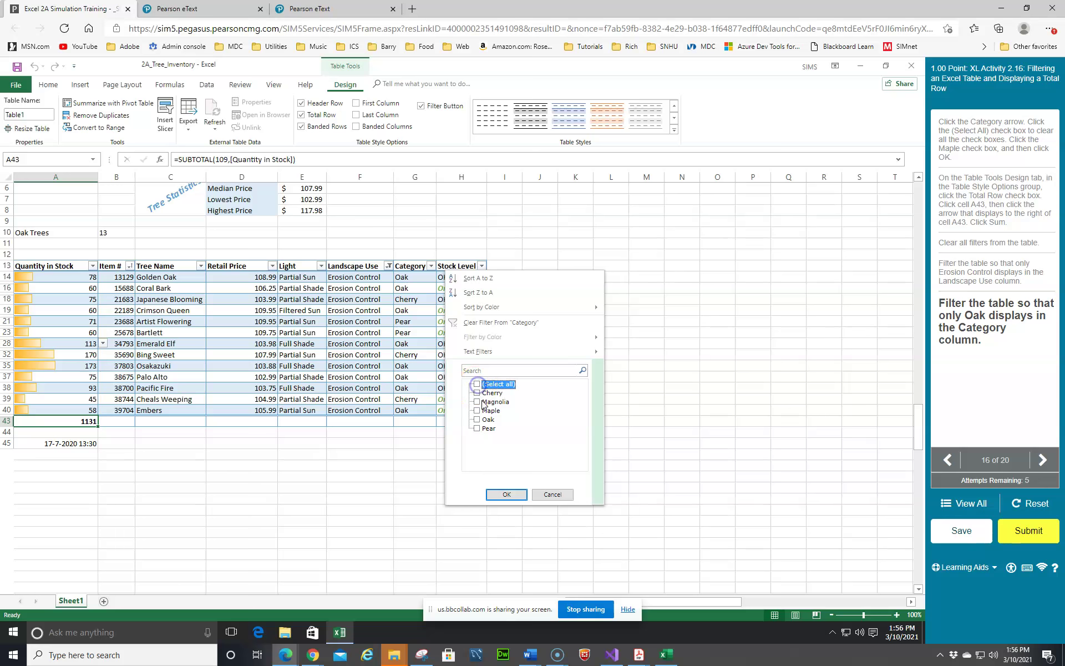
left_click(507, 495)
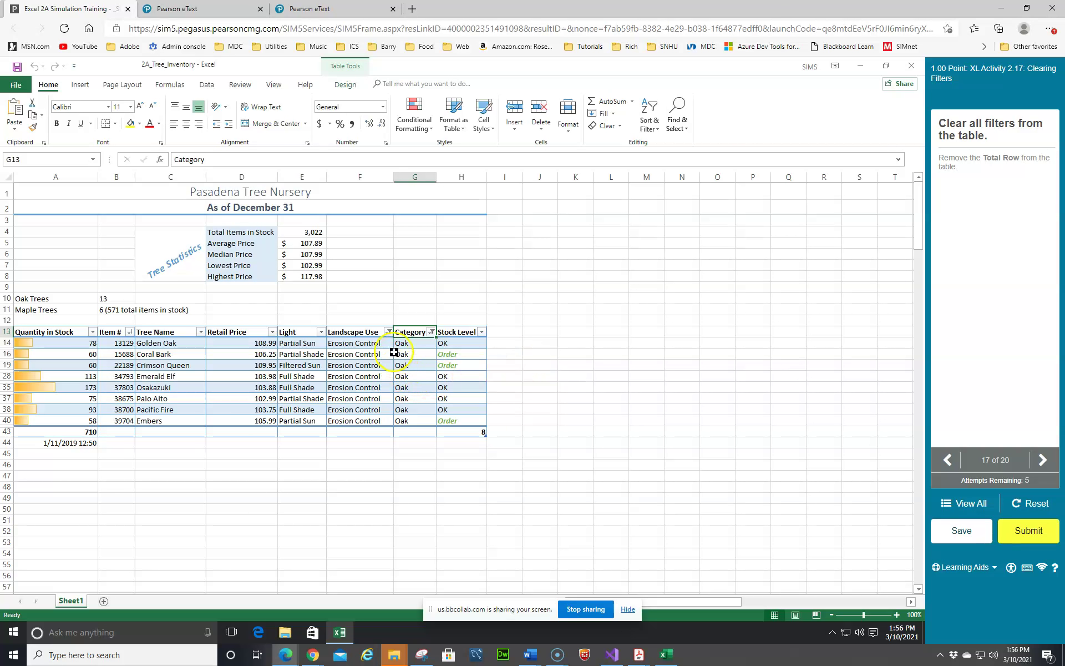
Clear the filters from the Landscape Use and Category columns.
left_click(389, 331)
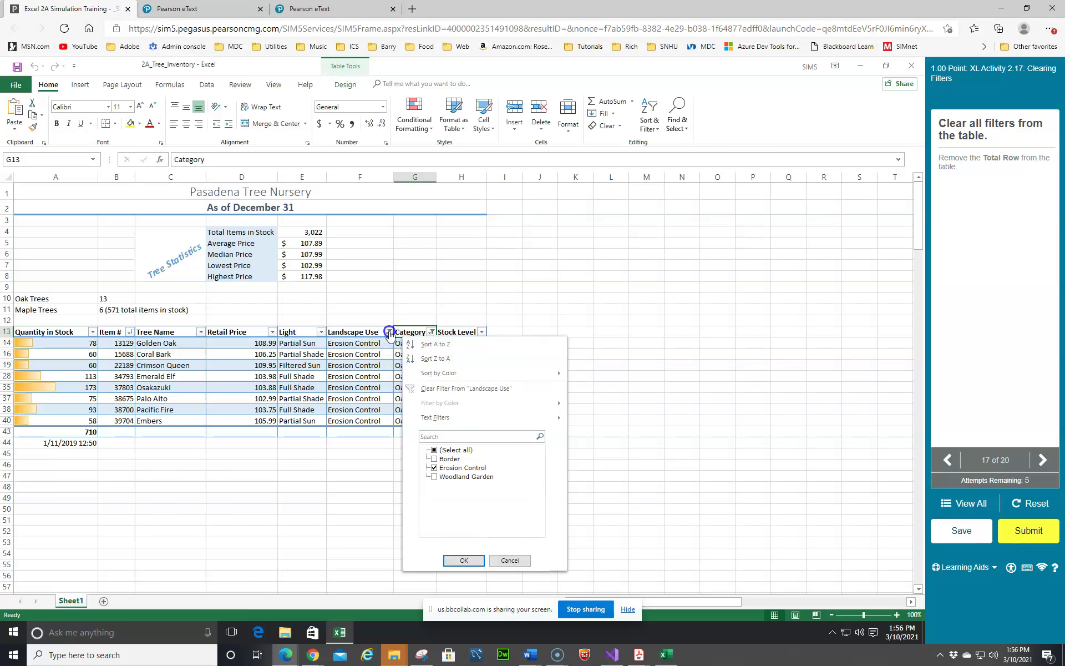
left_click(444, 389)
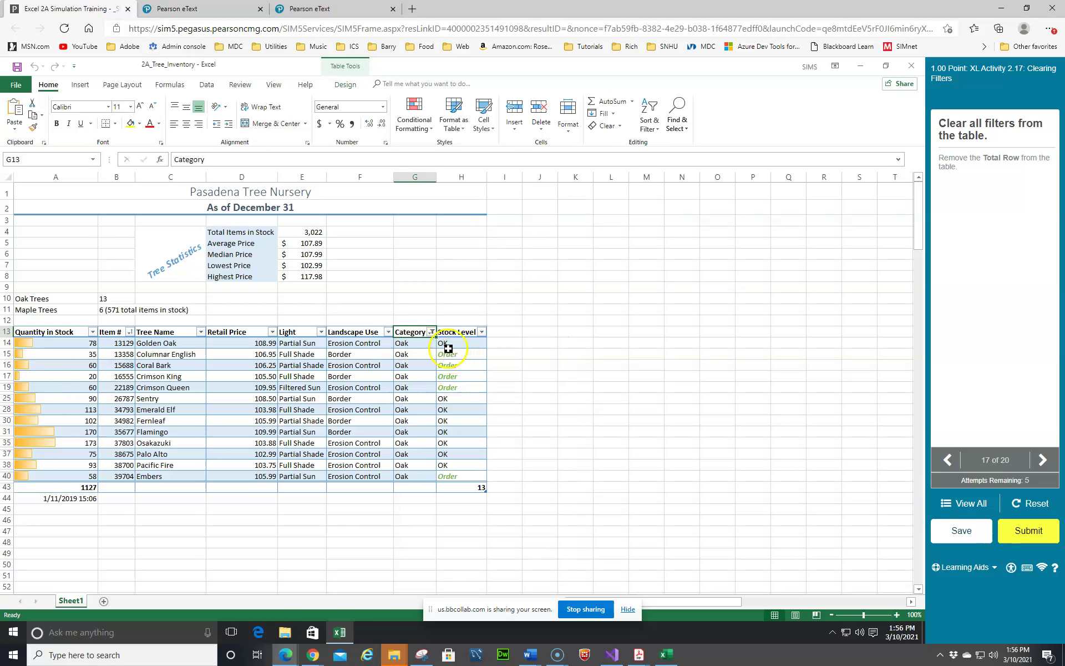
left_click(430, 332)
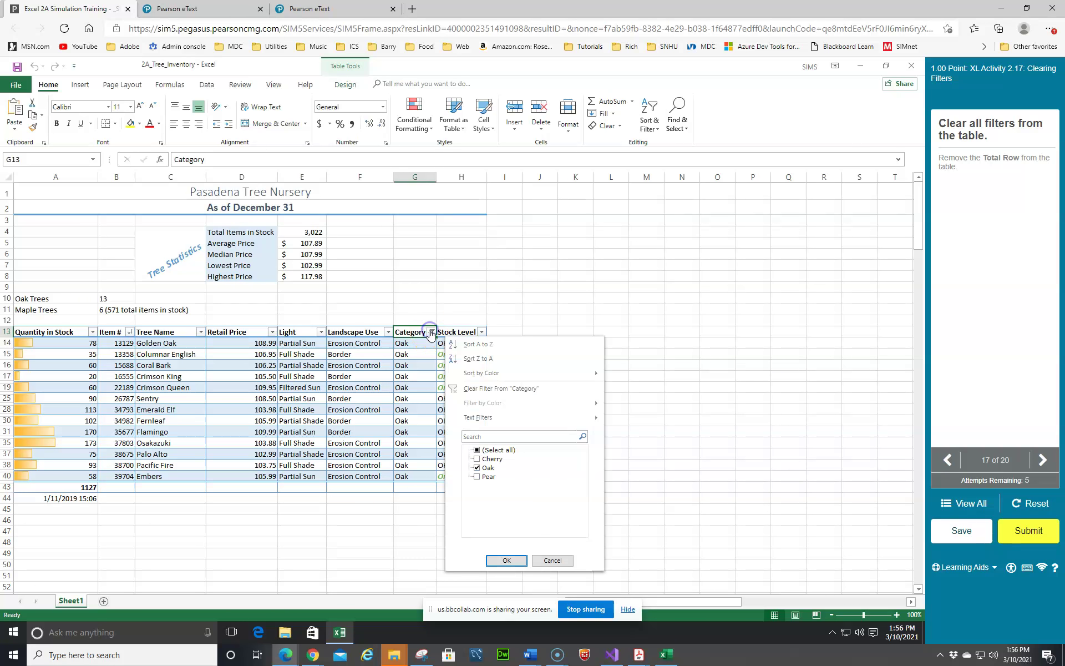
left_click(488, 388)
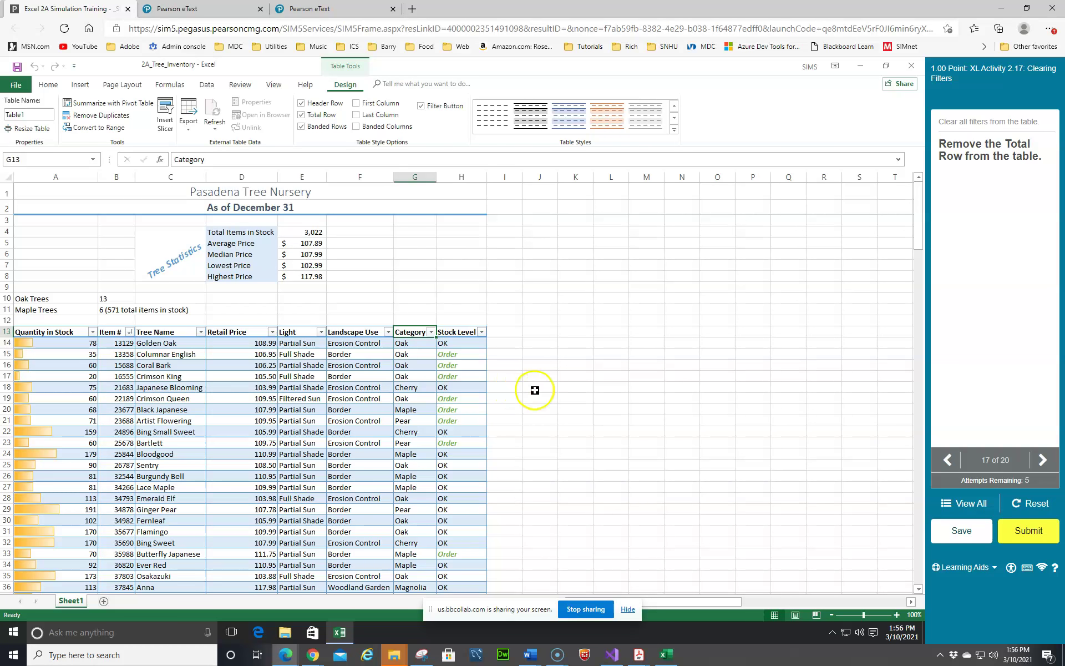
Try to delete row 43, the table's total row, as a worksheet row.
scroll(589, 336, "down", 4)
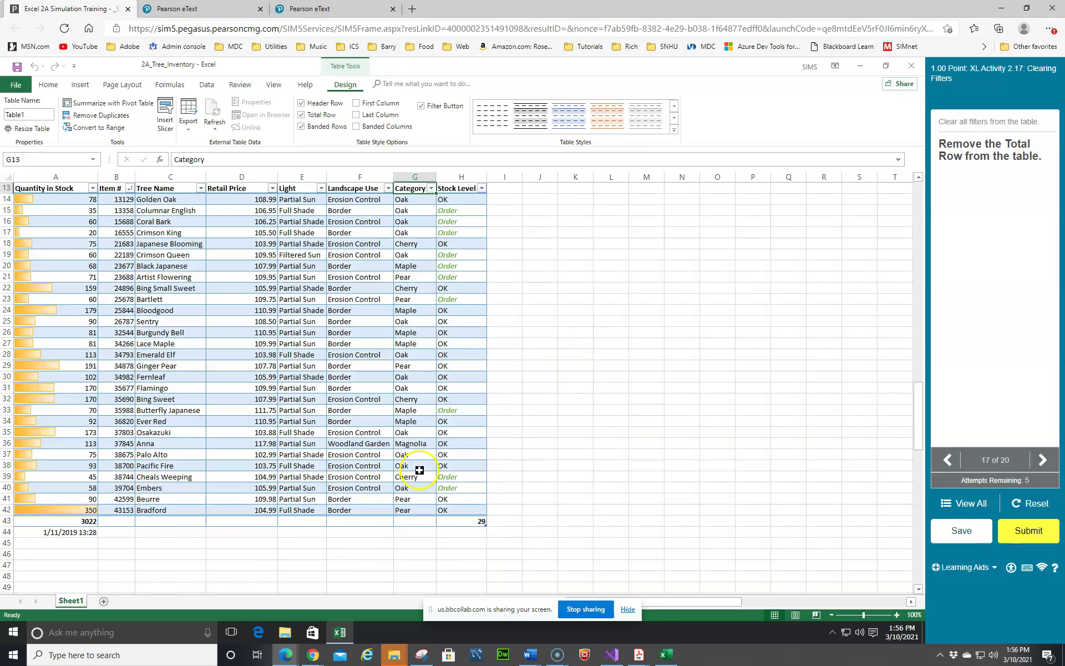
left_click(8, 521)
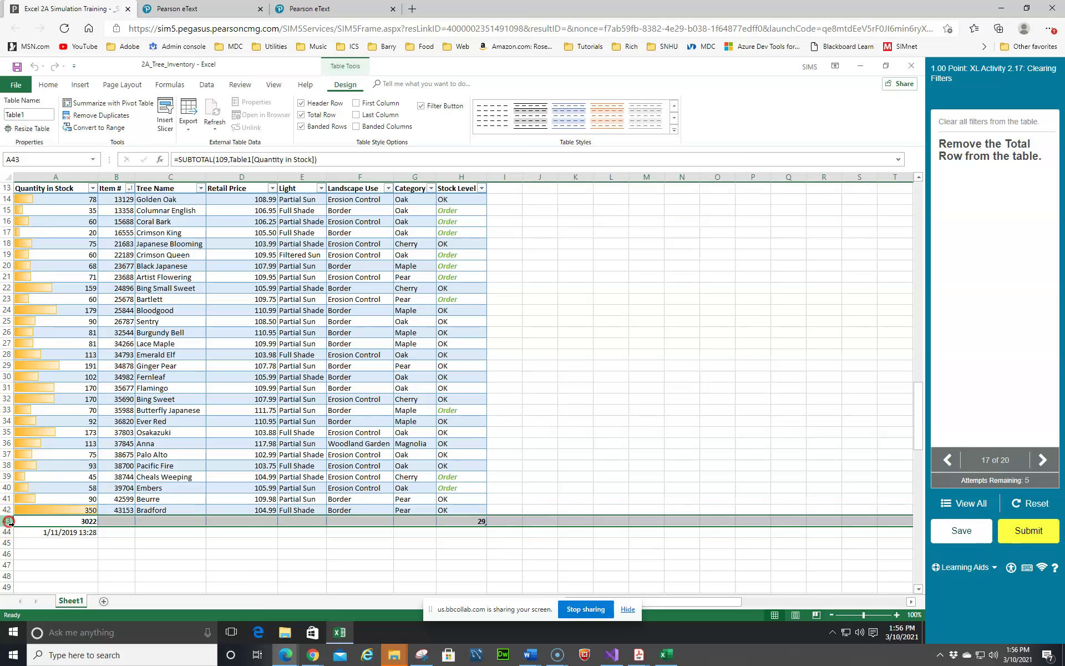
right_click(9, 521)
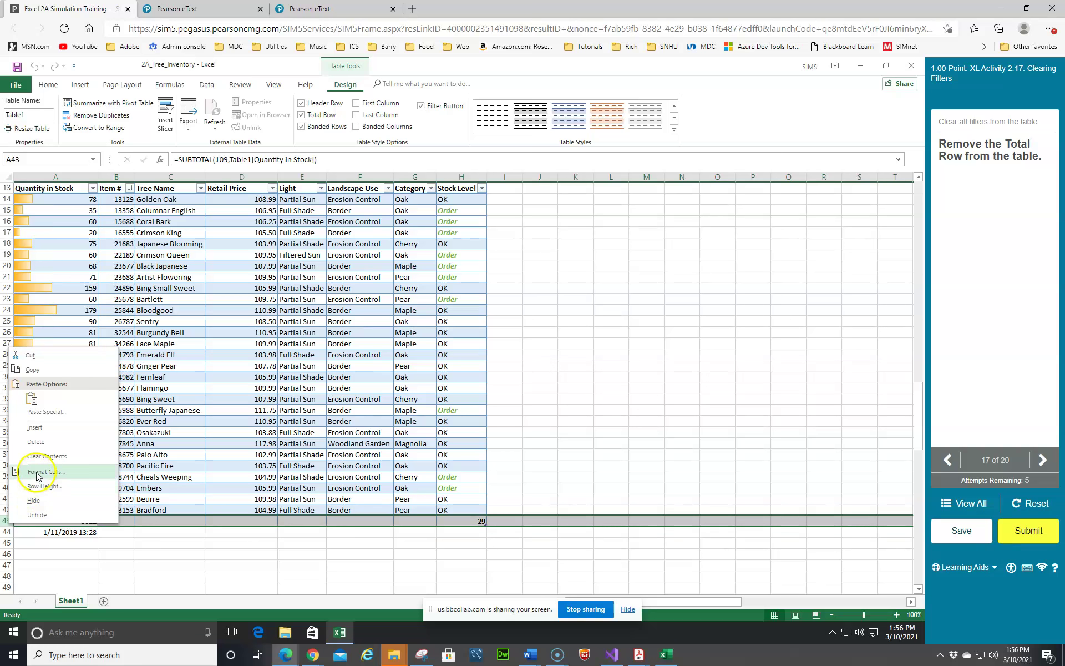
left_click(43, 444)
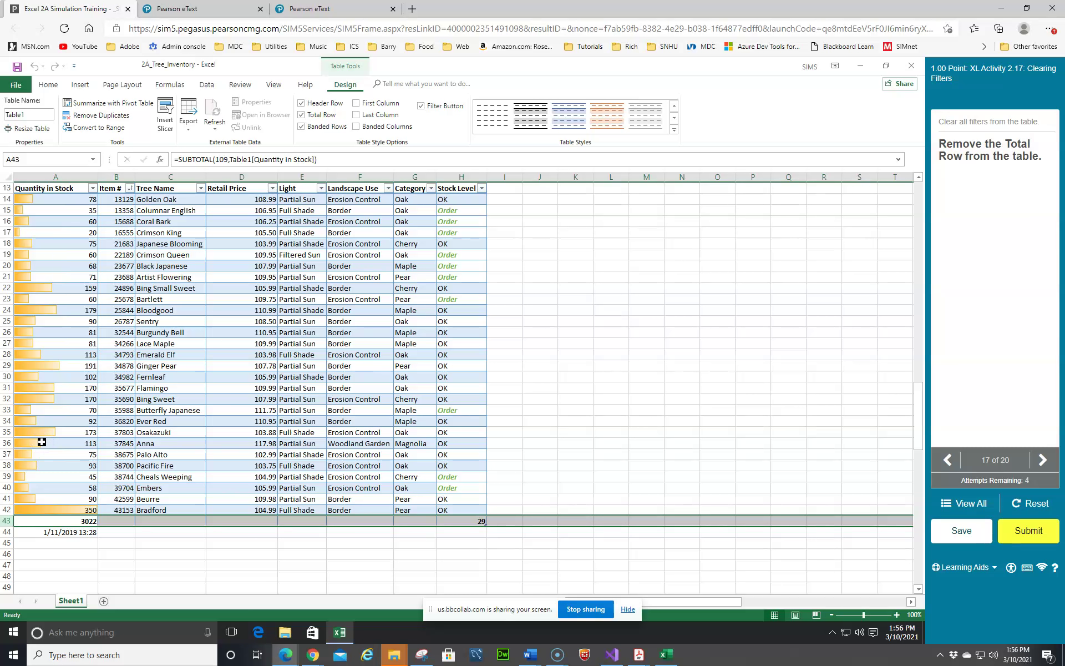
left_click(10, 522)
left_click(9, 525)
right_click(5, 518)
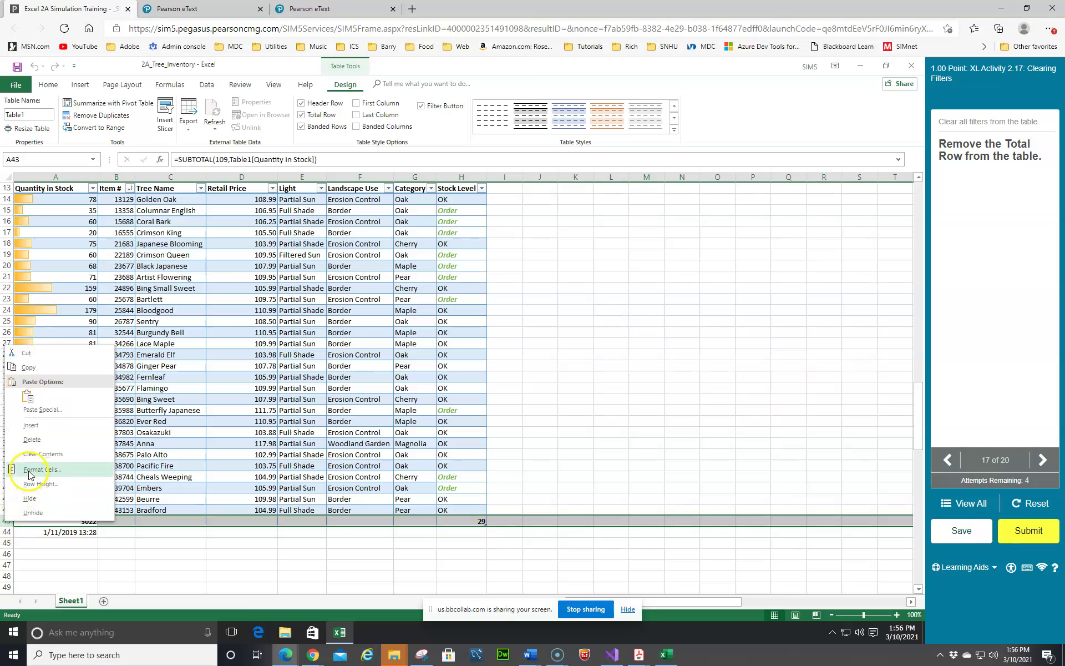
left_click(31, 426)
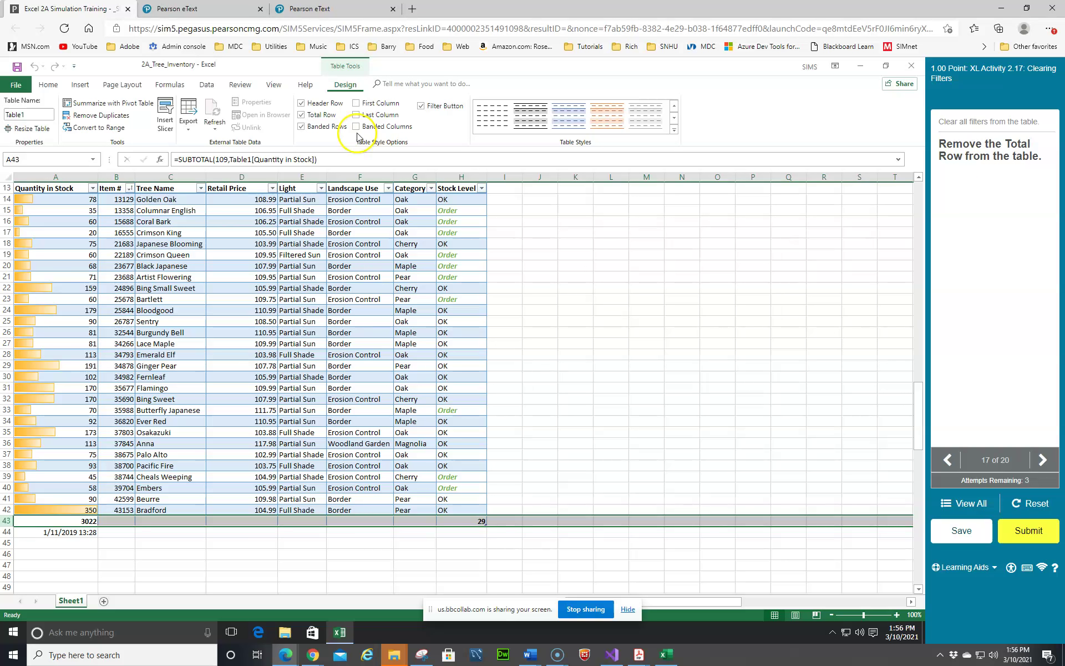
Turn off the Total Row option for the inventory table.
left_click(303, 116)
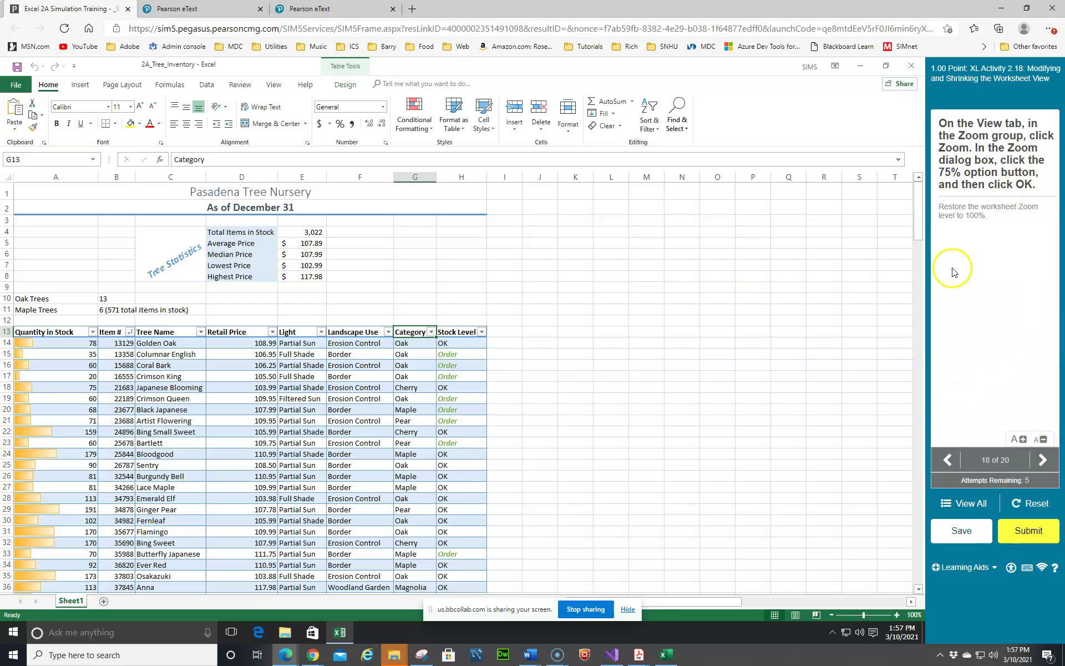
Set the worksheet zoom to 75%, and restore it to 100%.
left_click(274, 86)
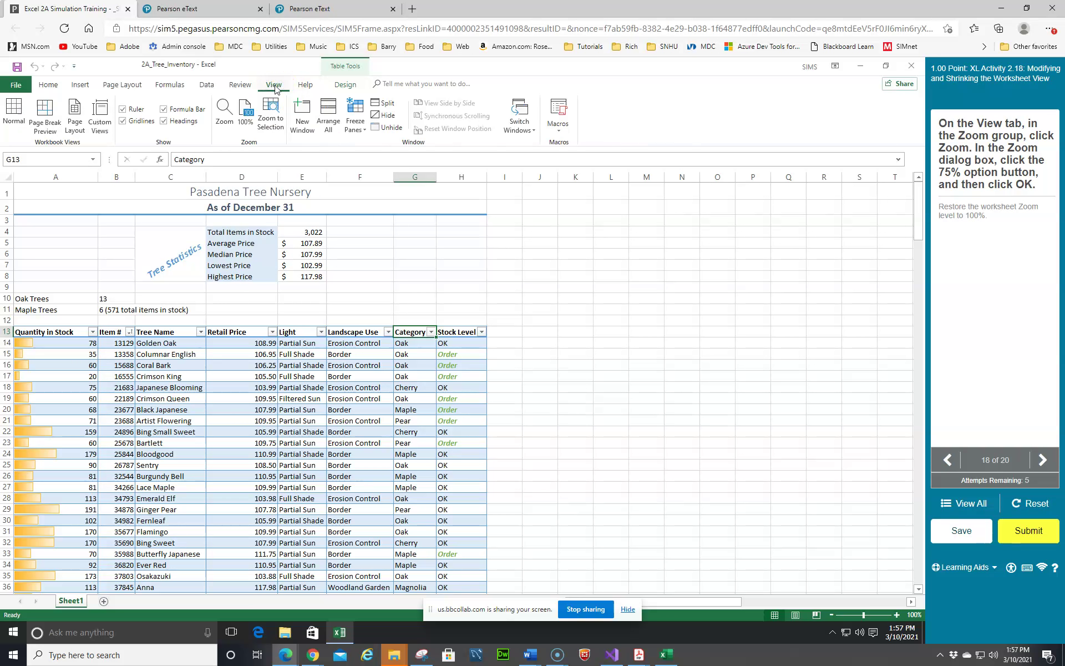
left_click(247, 113)
left_click(221, 109)
left_click(429, 342)
left_click(444, 401)
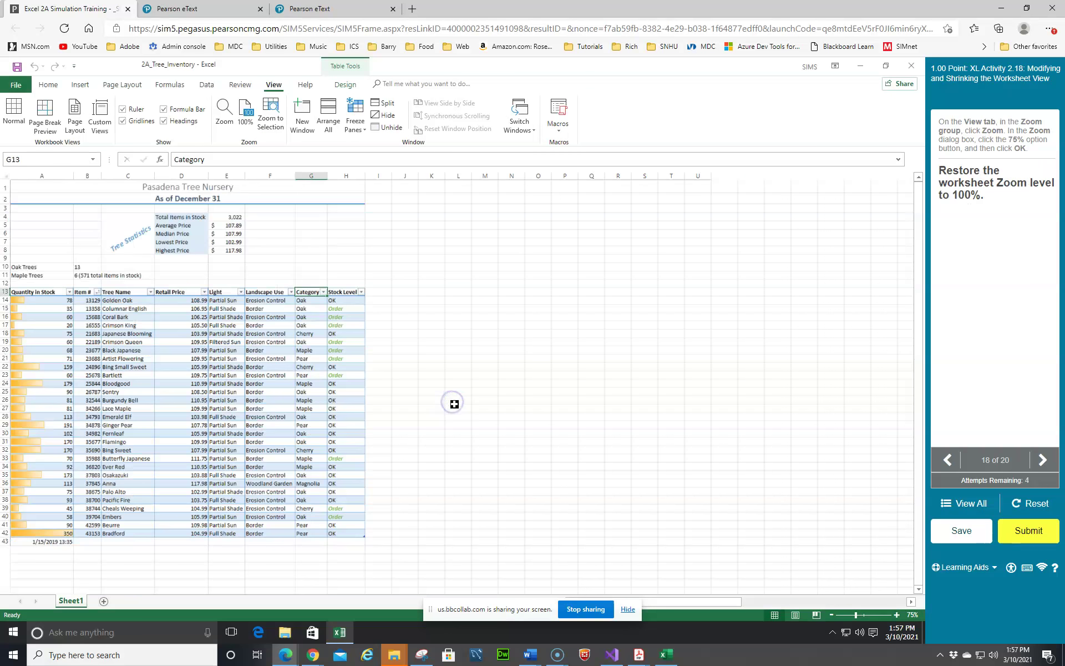
left_click(240, 114)
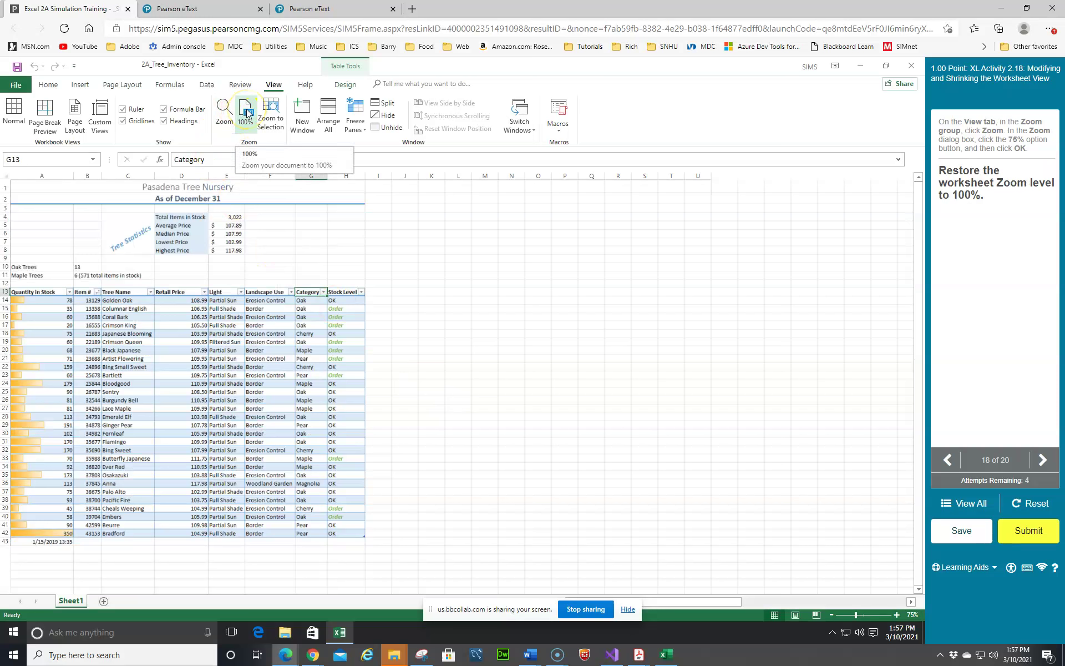
left_click(246, 112)
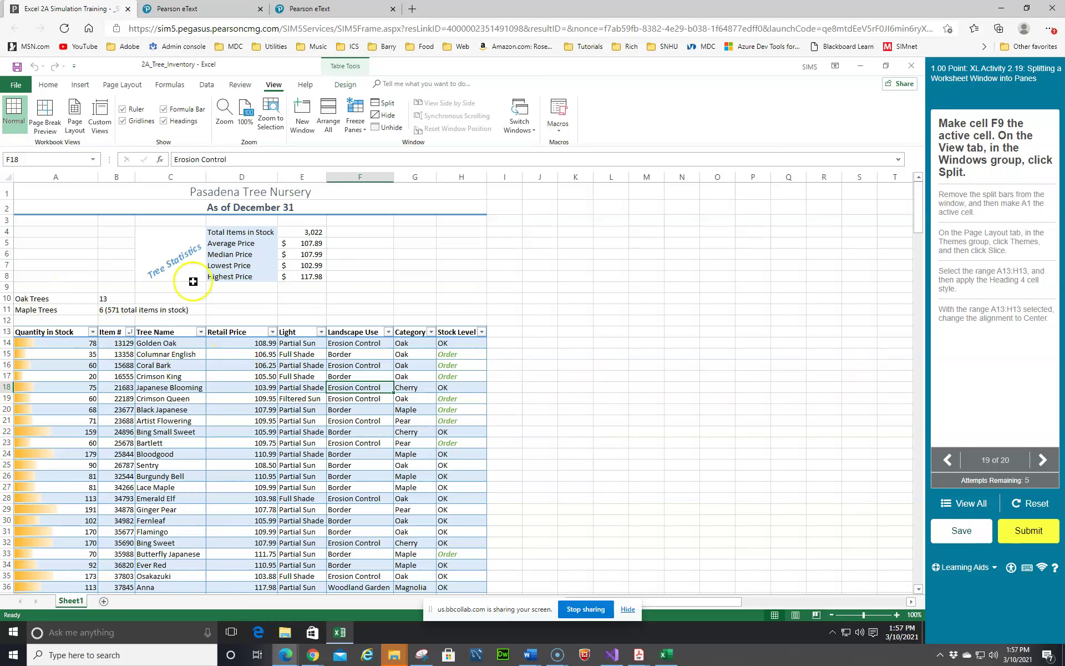
Make F9 the active cell and split the worksheet window into panes there.
left_click(349, 289)
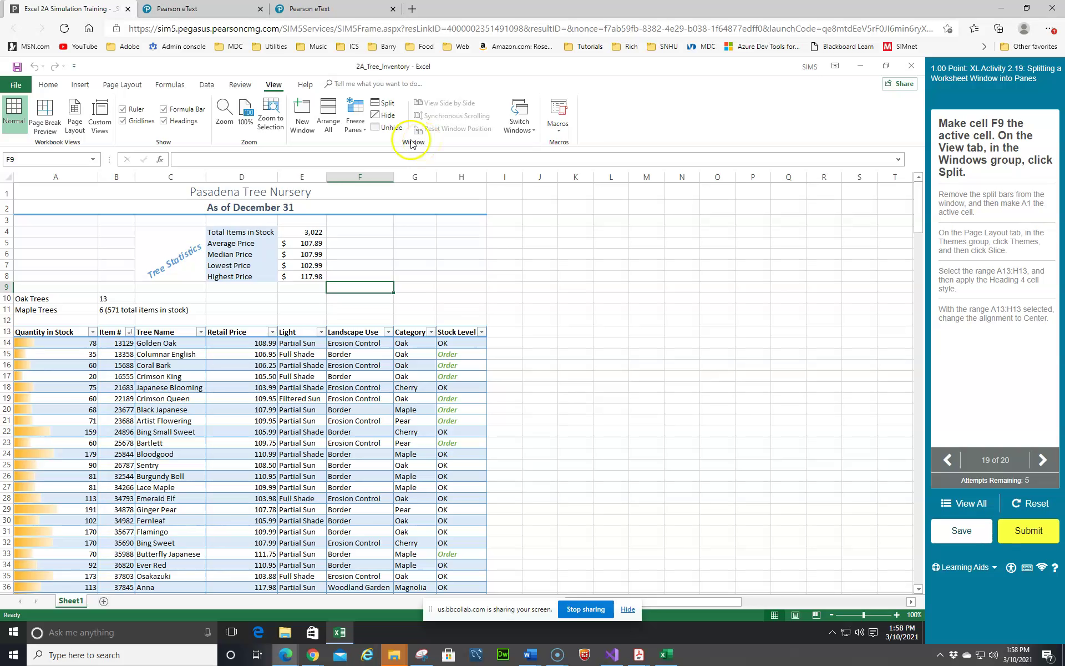
left_click(384, 107)
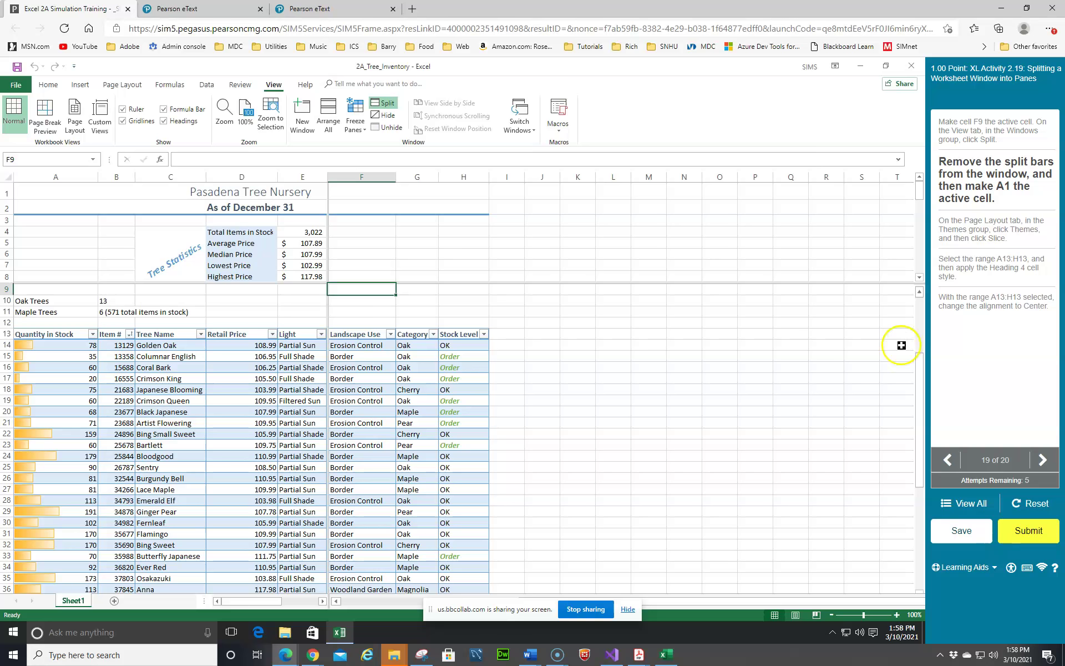
Remove the split bars from the window and make A1 the active cell.
left_click(589, 279)
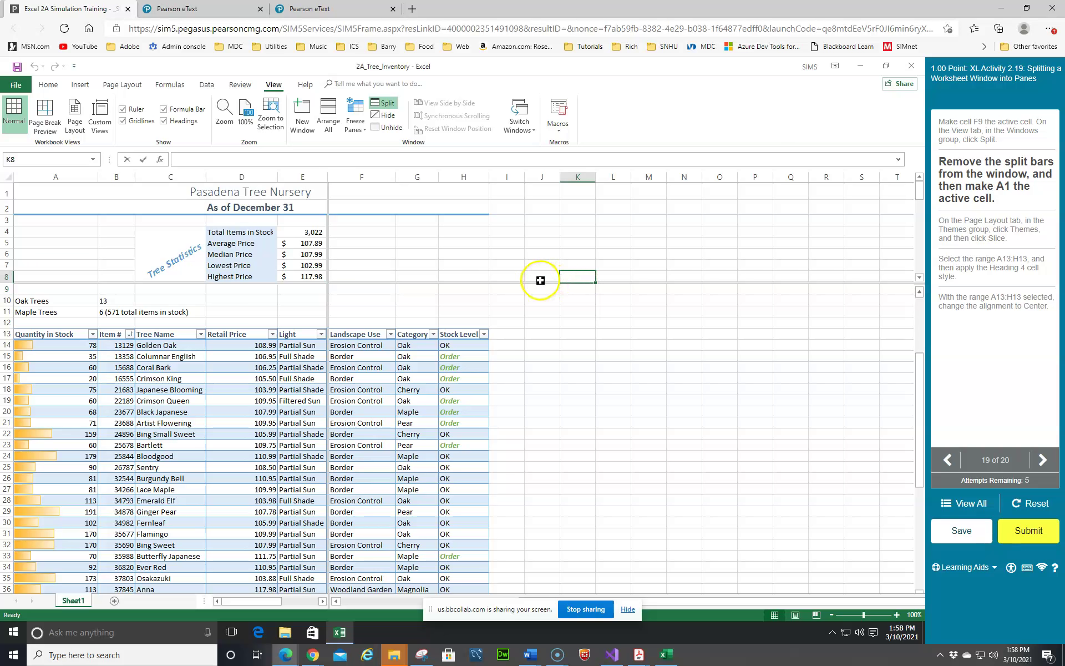
left_click(381, 104)
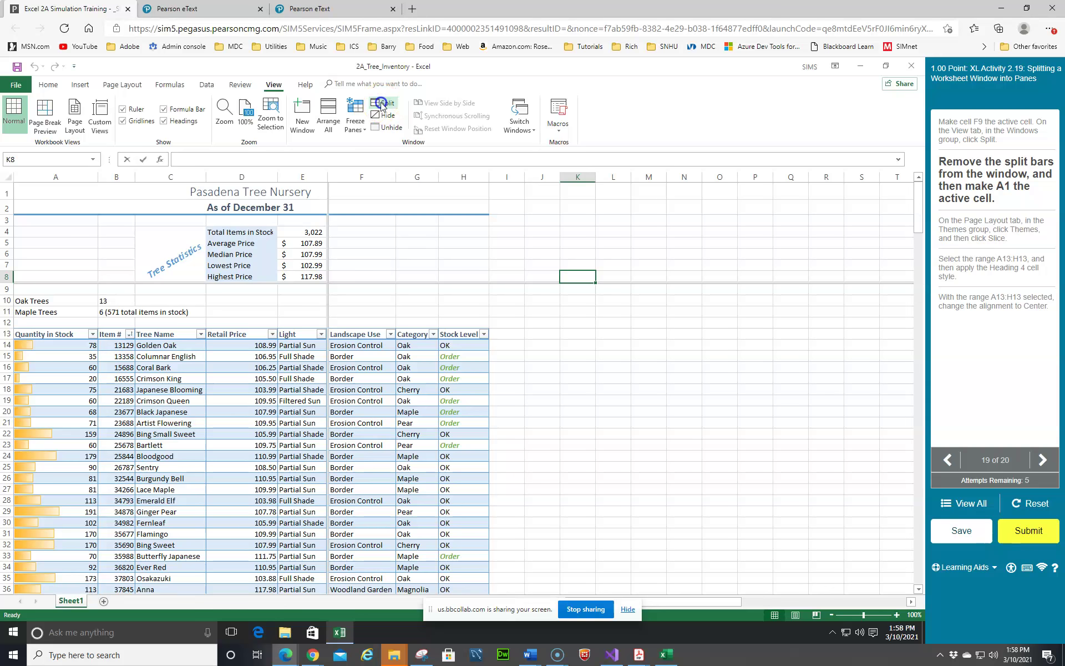
left_click(632, 344)
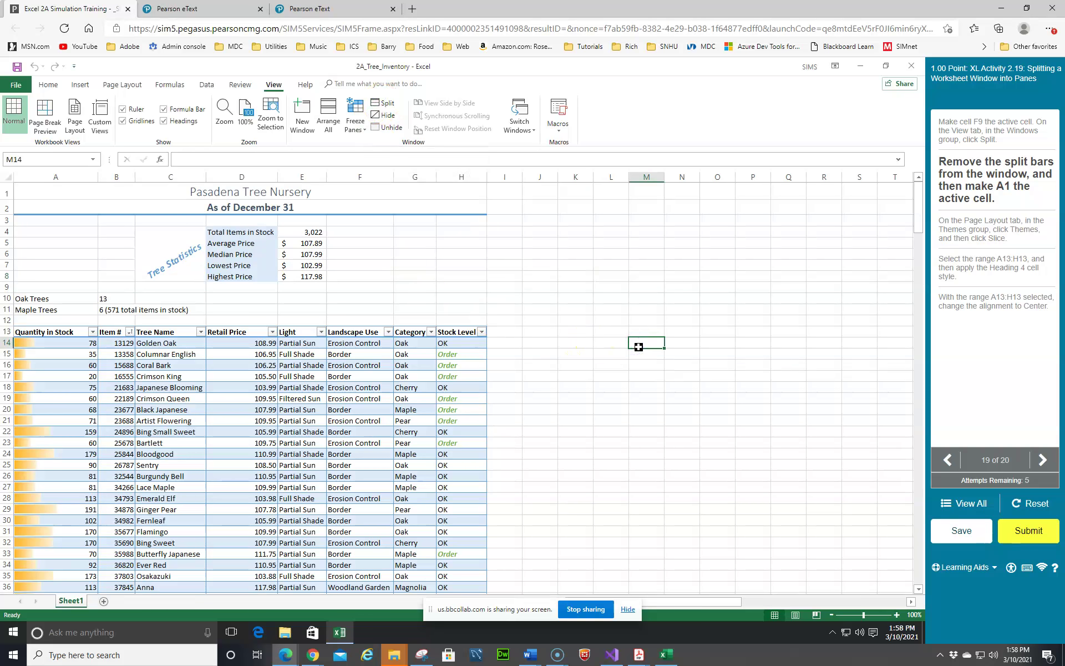
left_click(991, 165)
left_click(60, 186)
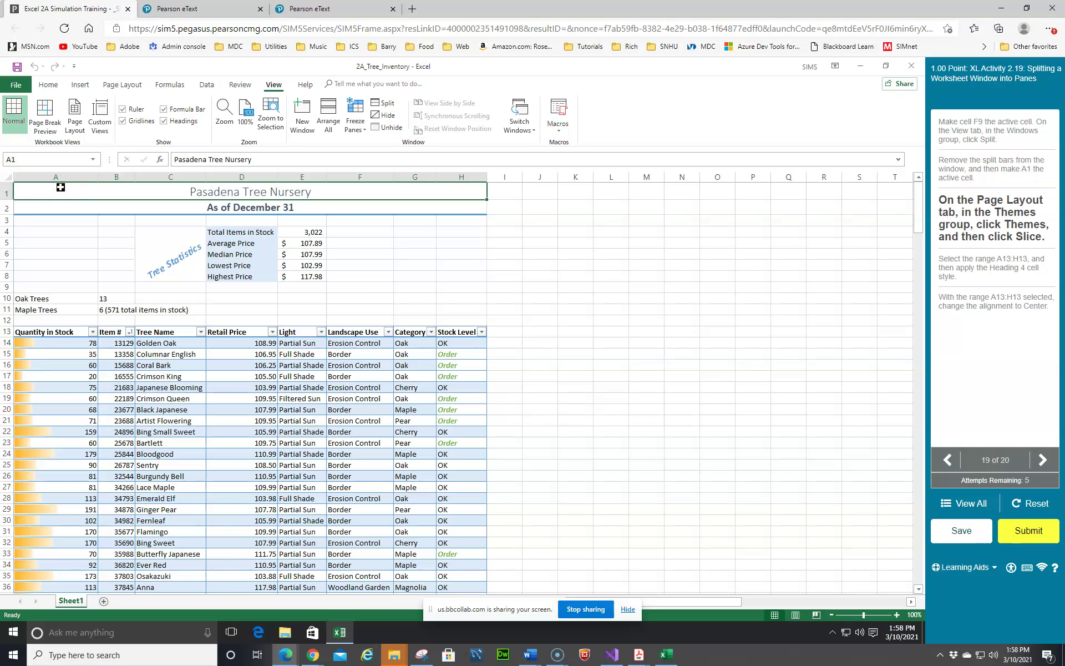
Apply the Slice theme to the workbook.
left_click(116, 85)
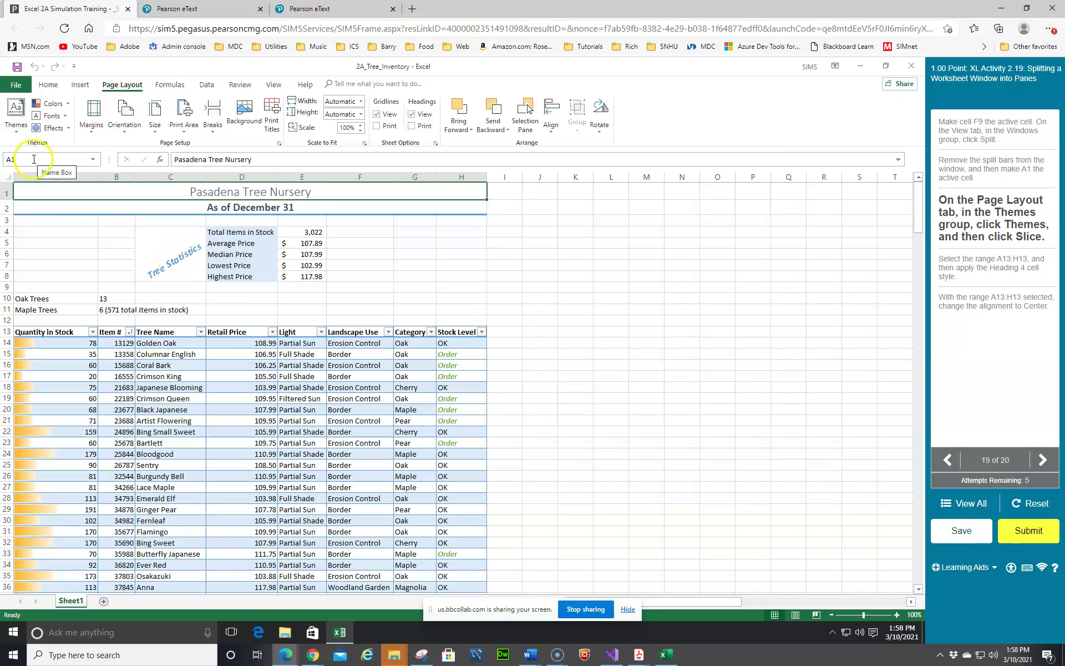
left_click(15, 114)
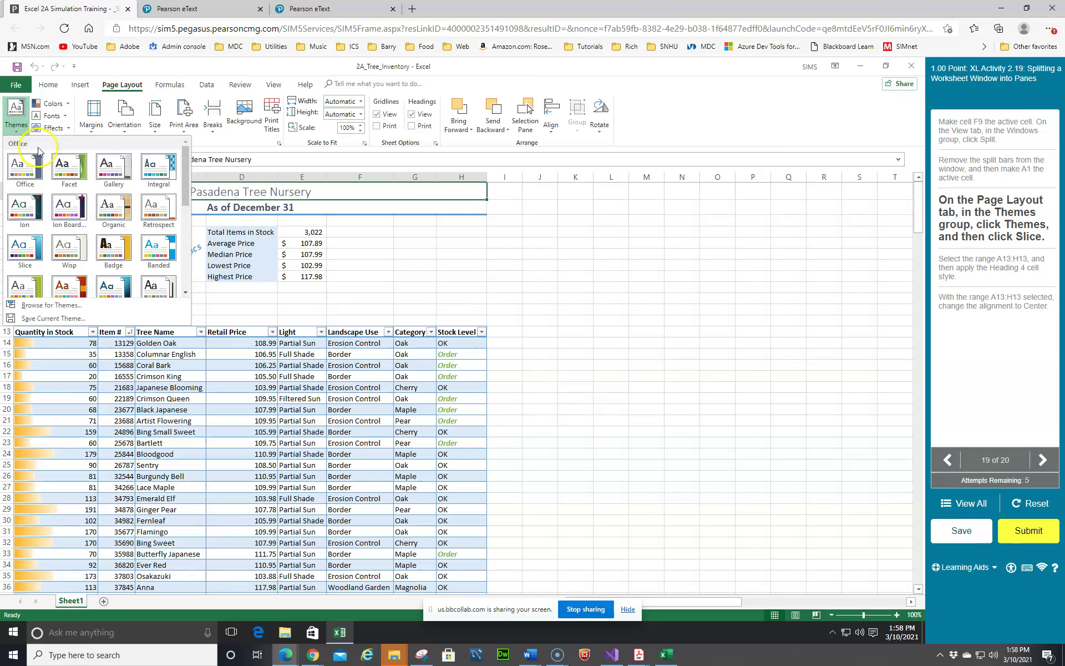
scroll(108, 183, "down", 3)
scroll(109, 183, "down", 3)
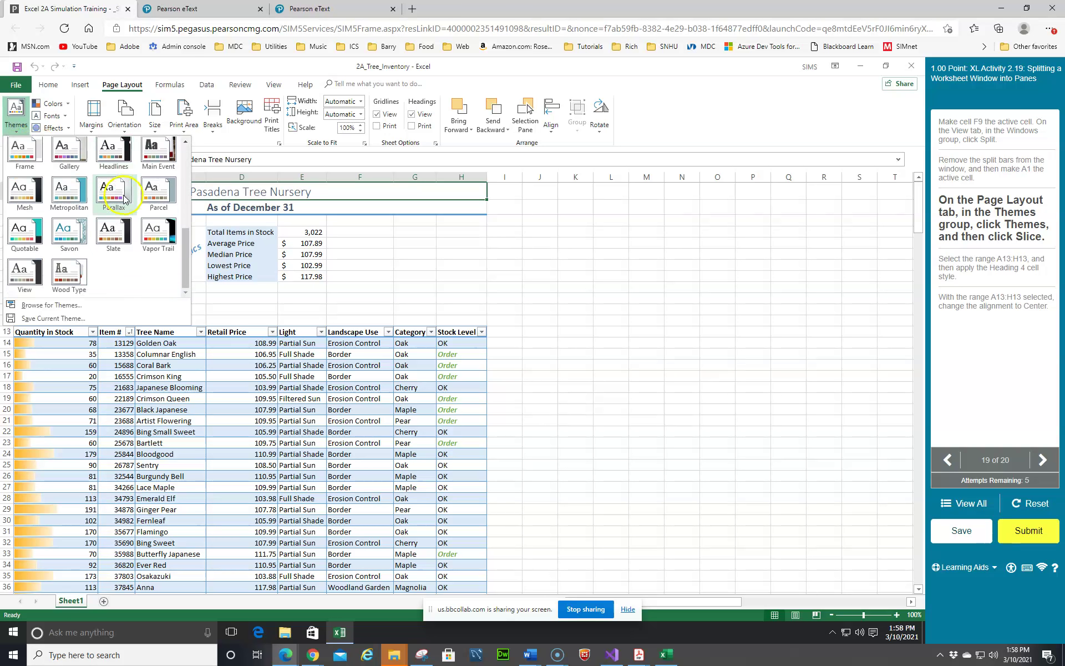
scroll(116, 210, "up", 2)
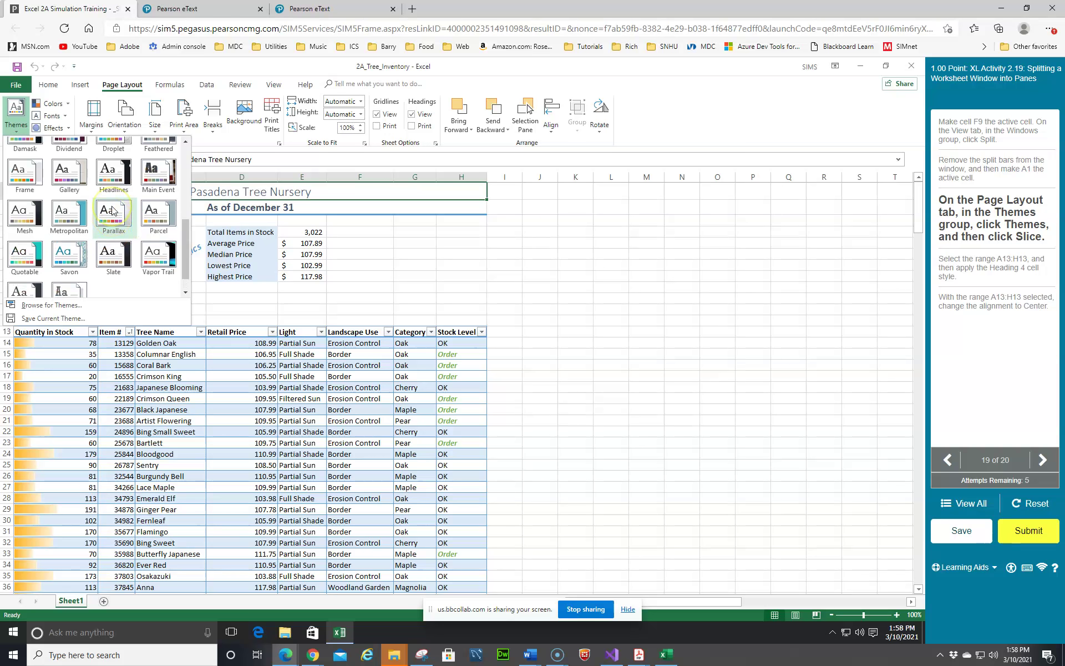
scroll(113, 209, "up", 2)
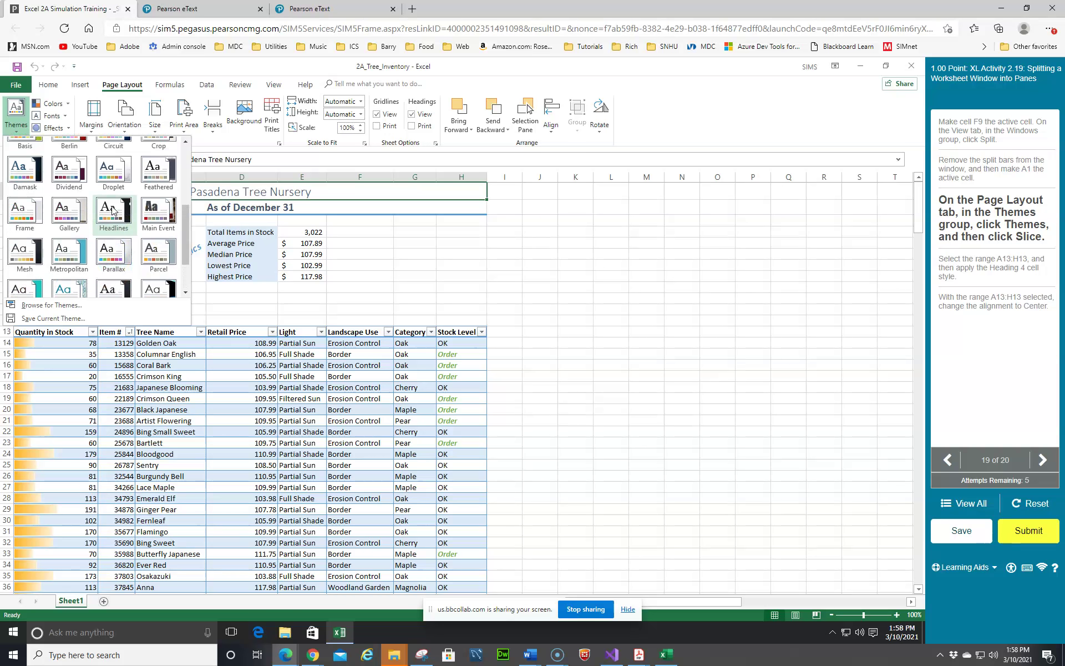
scroll(113, 210, "up", 3)
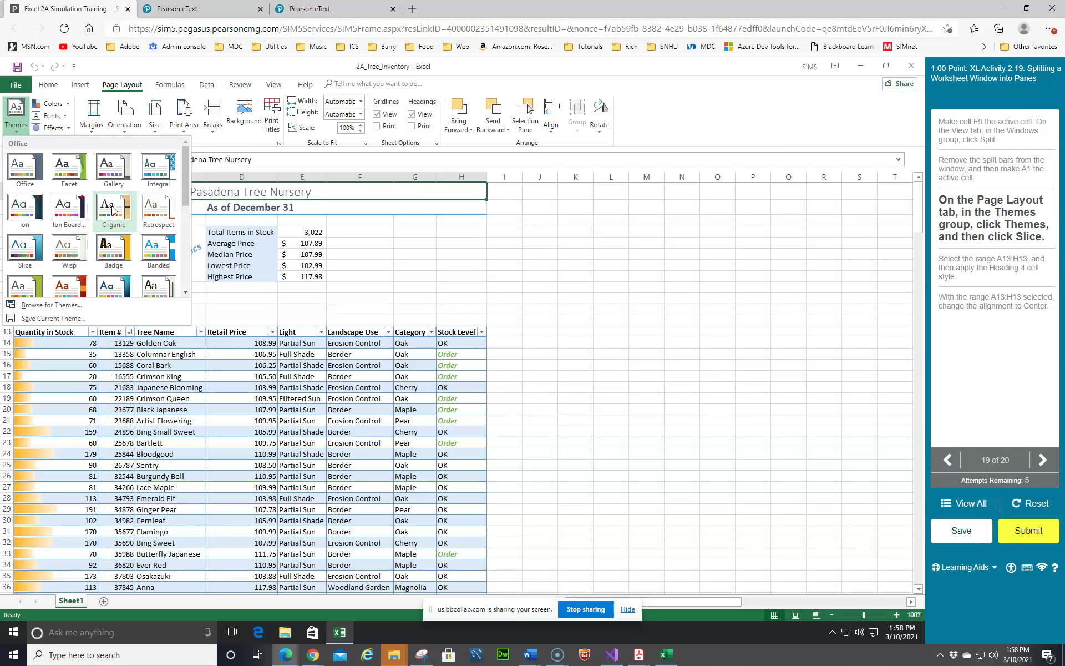
scroll(95, 188, "down", 1)
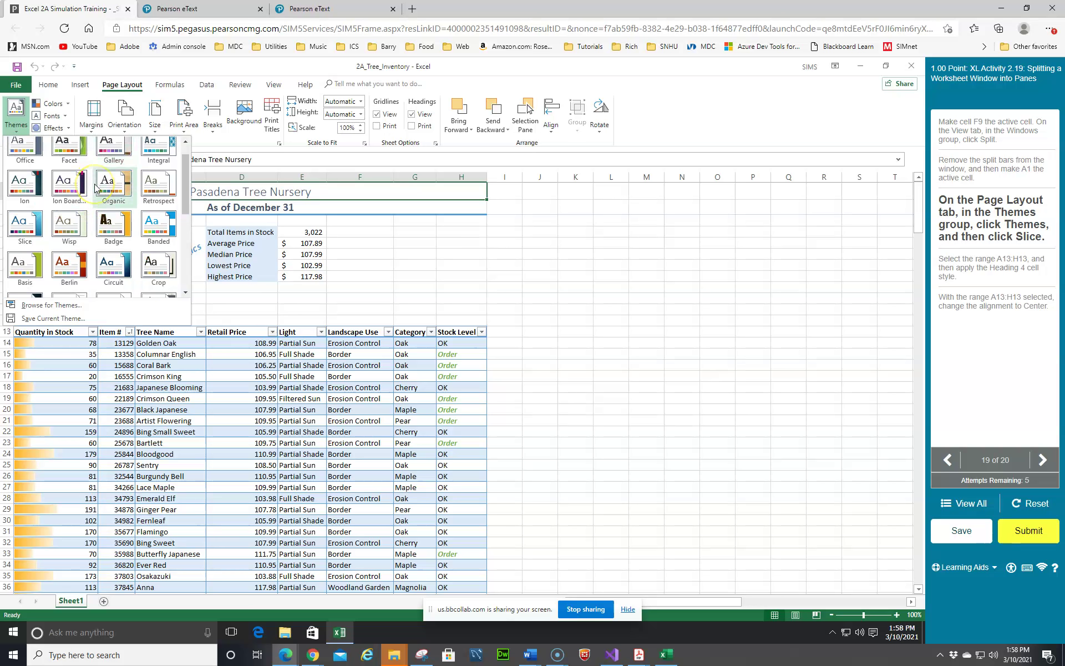
scroll(96, 189, "down", 1)
scroll(95, 189, "down", 1)
scroll(95, 189, "down", 2)
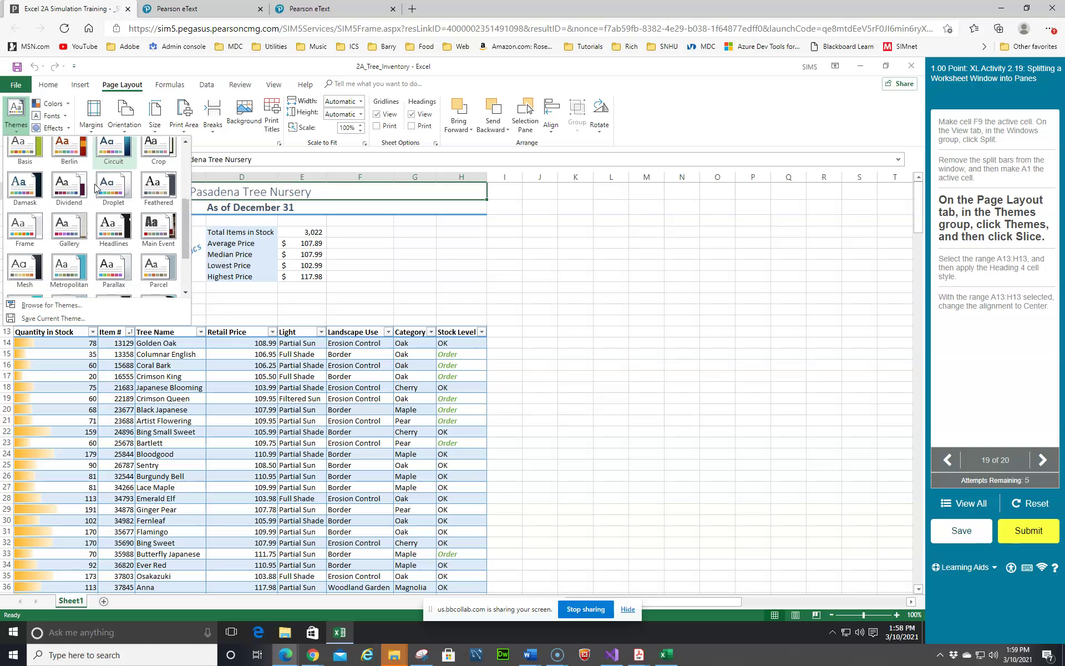
scroll(96, 189, "down", 1)
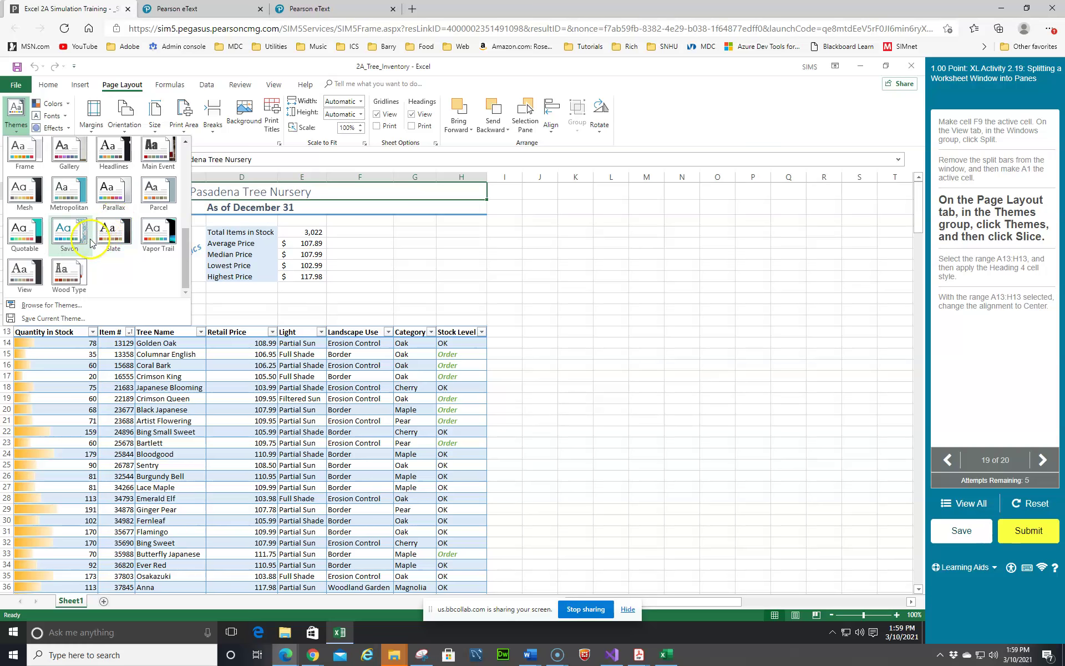
scroll(91, 243, "up", 3)
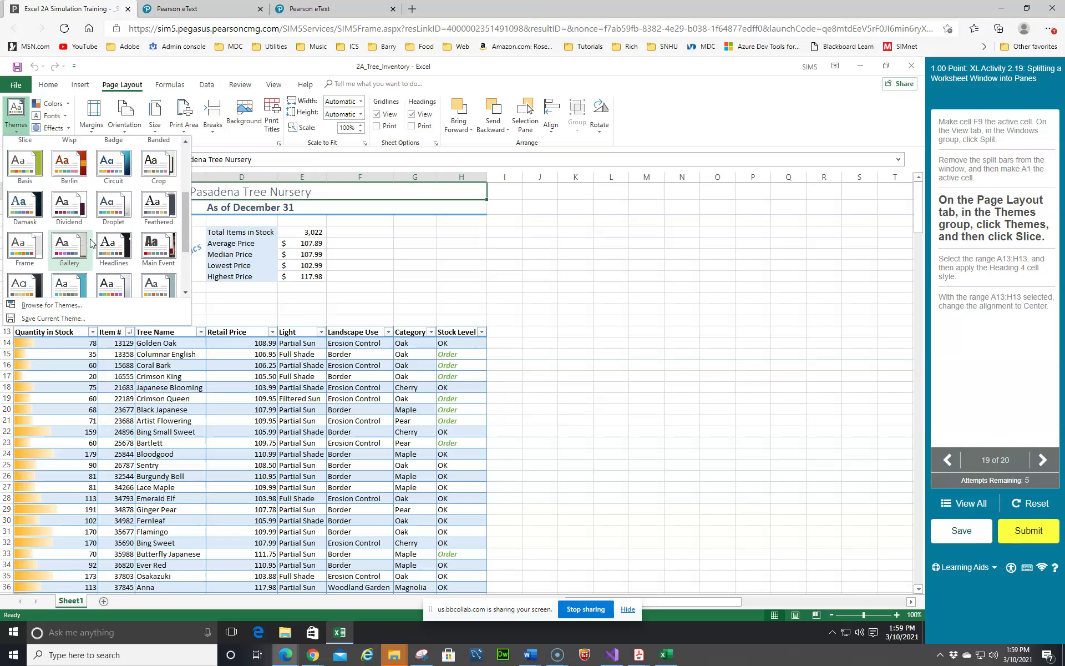
scroll(92, 243, "up", 1)
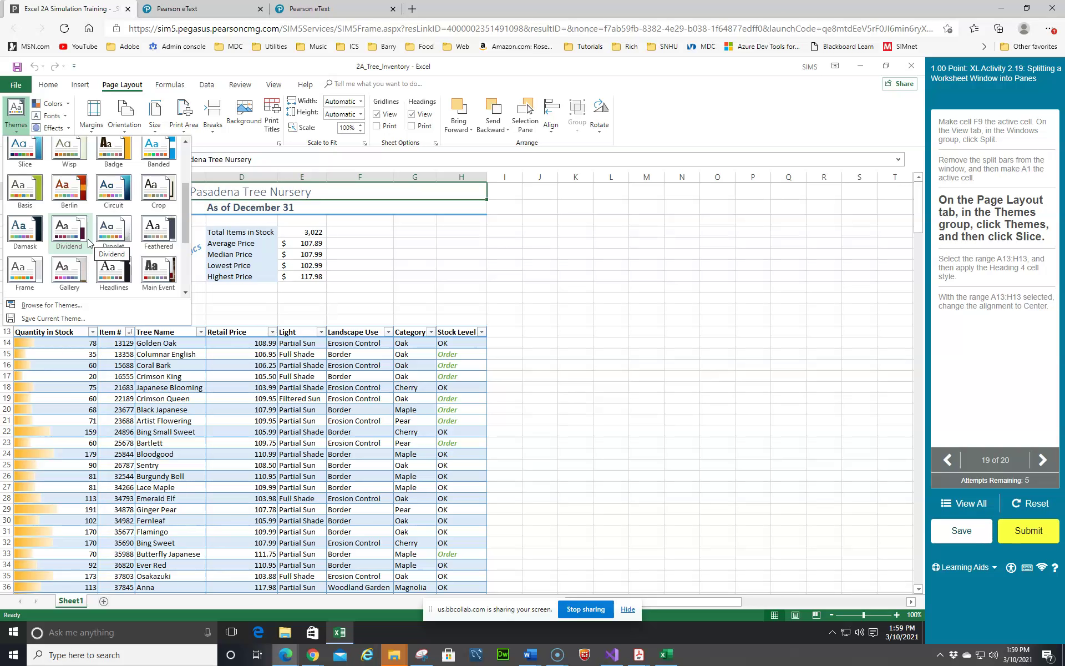
scroll(90, 188, "down", 3)
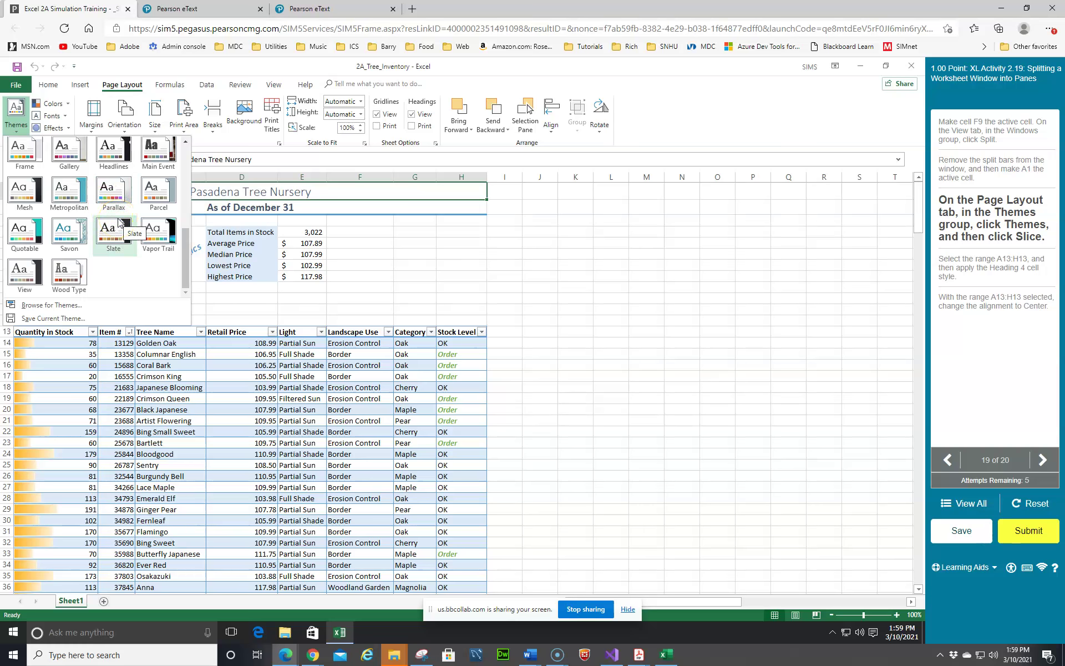
left_click(122, 248)
left_click(66, 308)
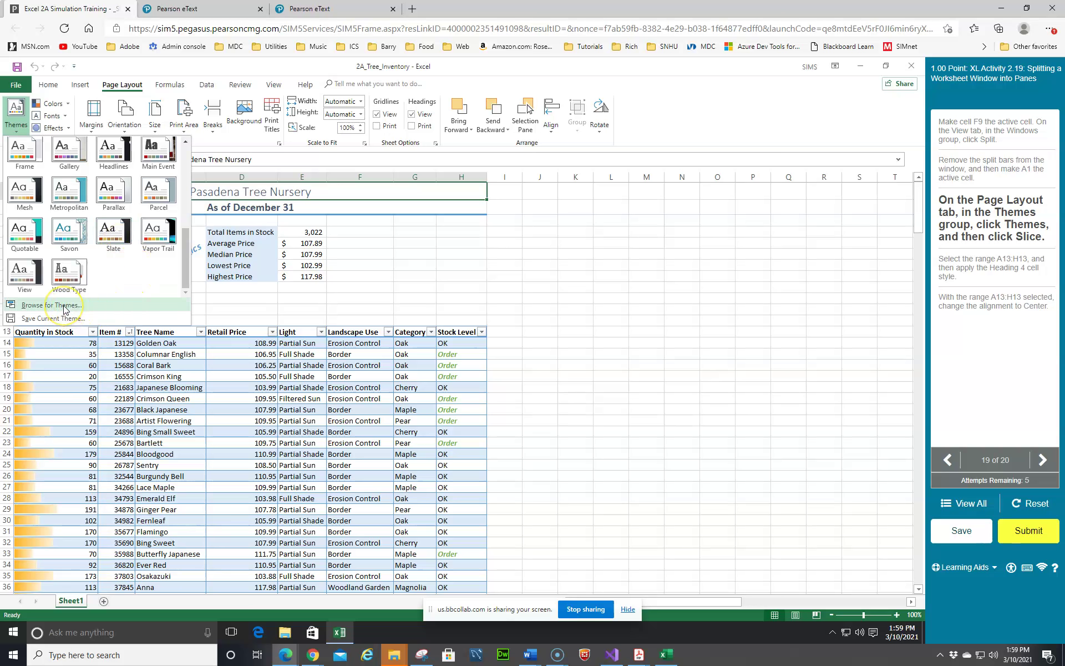
scroll(136, 246, "up", 5)
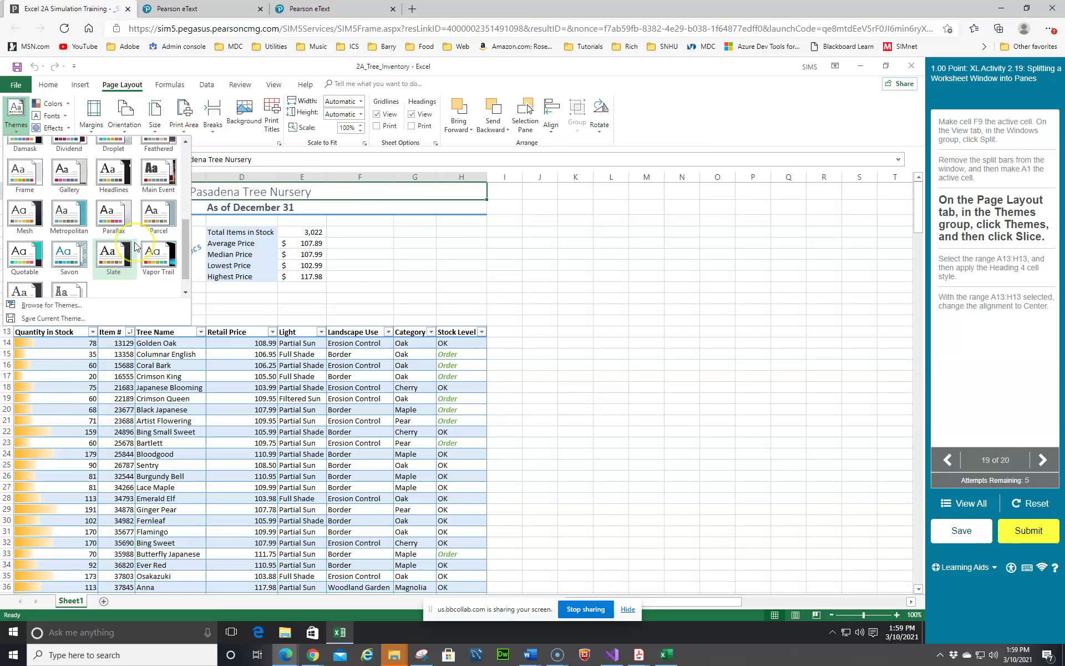
scroll(135, 246, "up", 3)
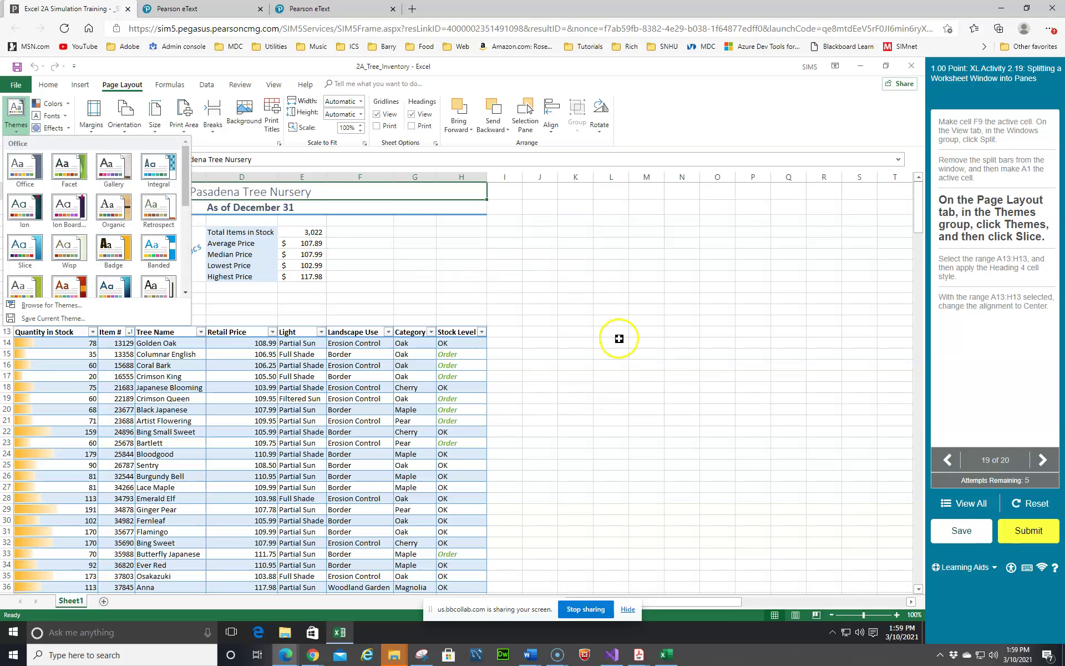
left_click(18, 251)
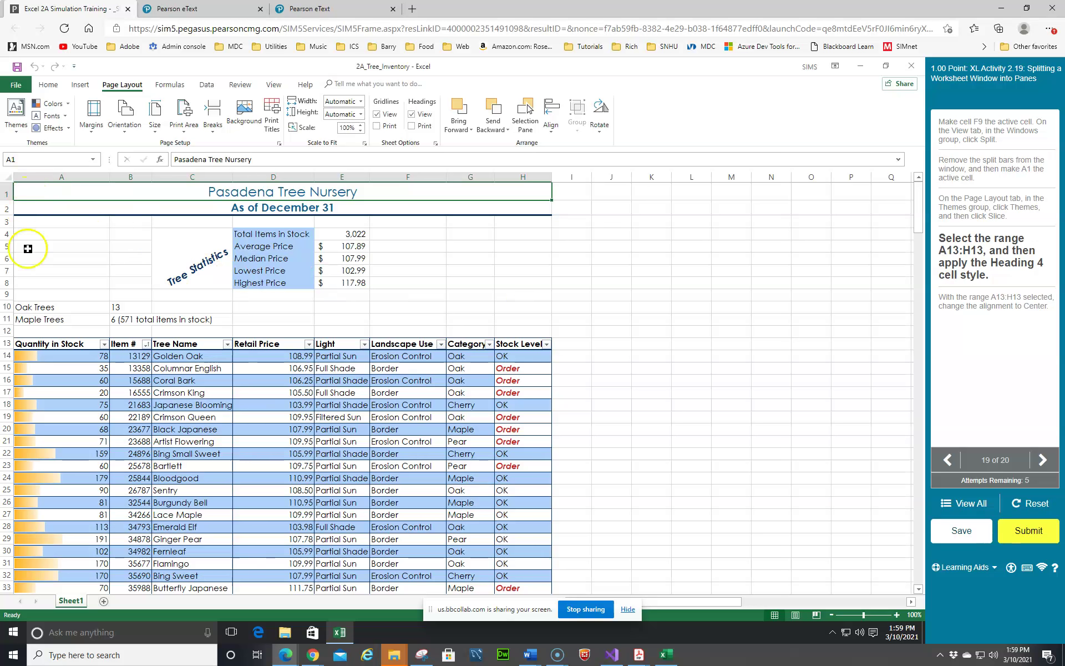
Apply the Heading 4 cell style to the table header range A13:H13.
left_click_drag(33, 343, 532, 341)
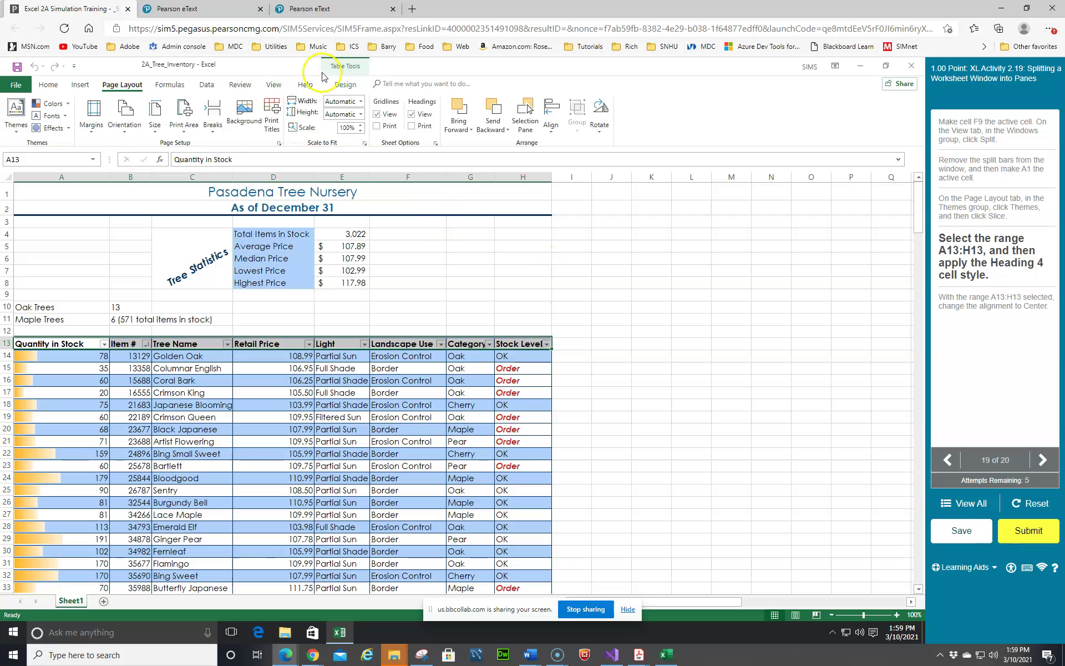
left_click(347, 88)
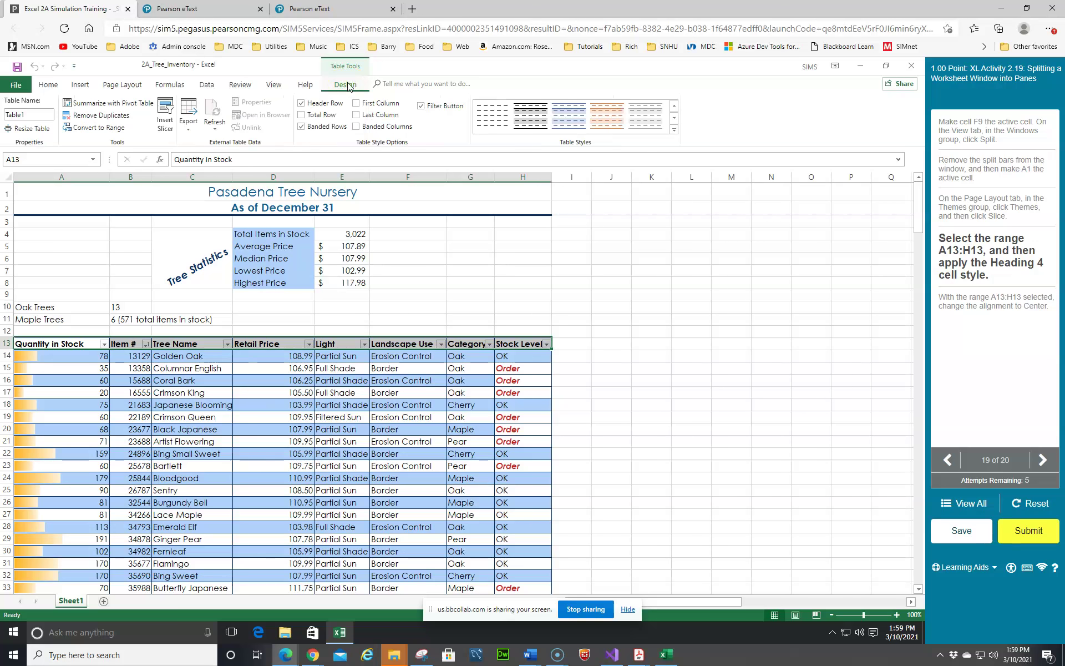
left_click(47, 85)
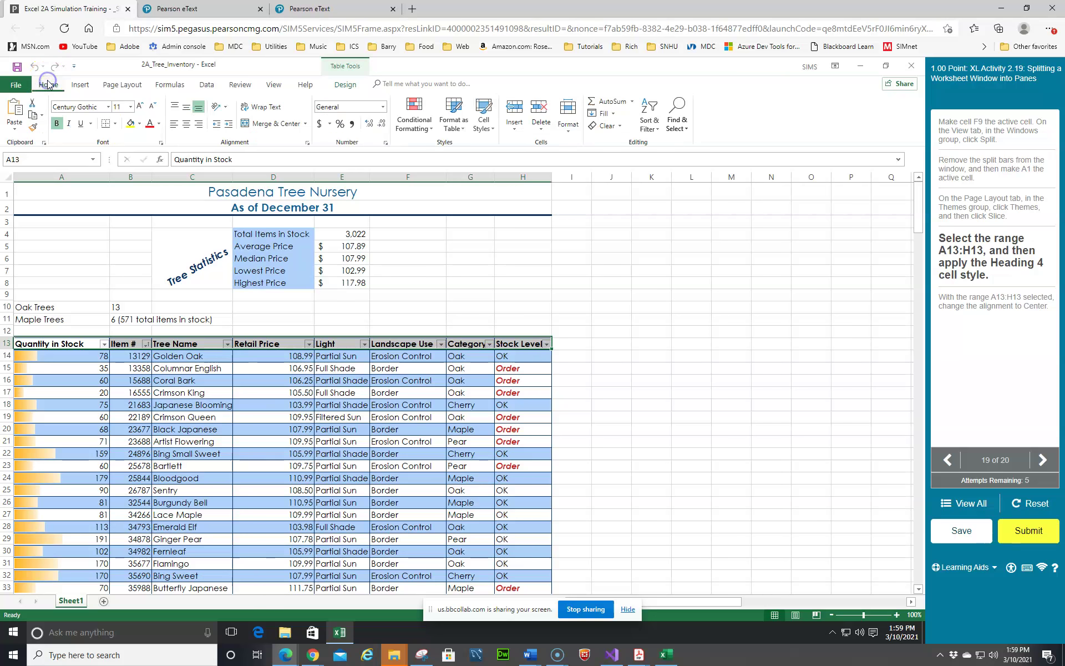
left_click(493, 128)
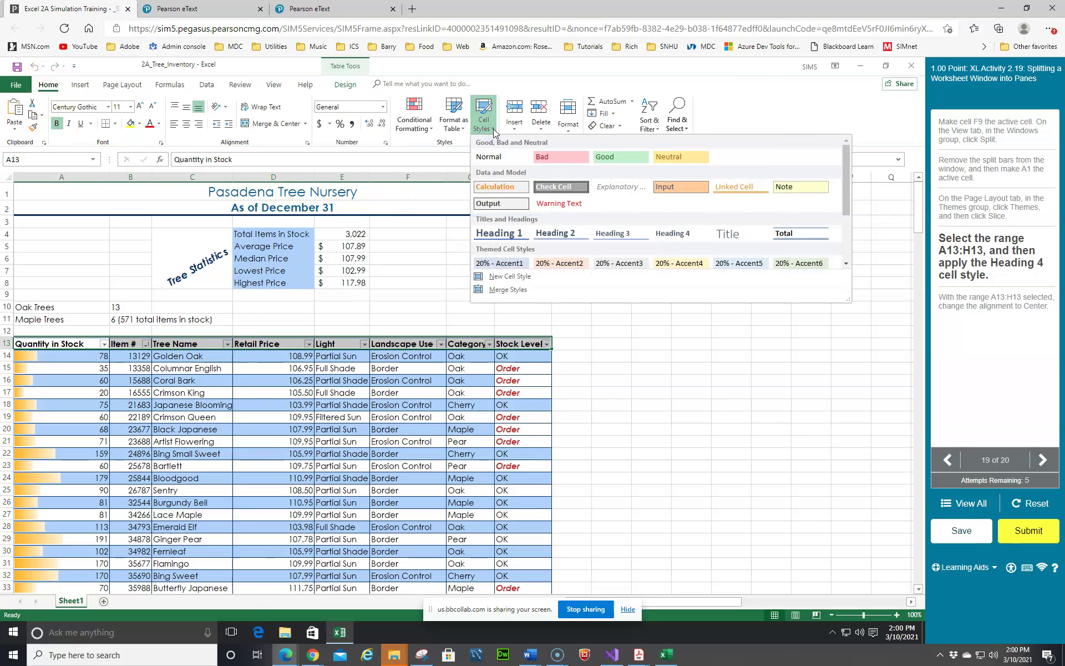
left_click(673, 233)
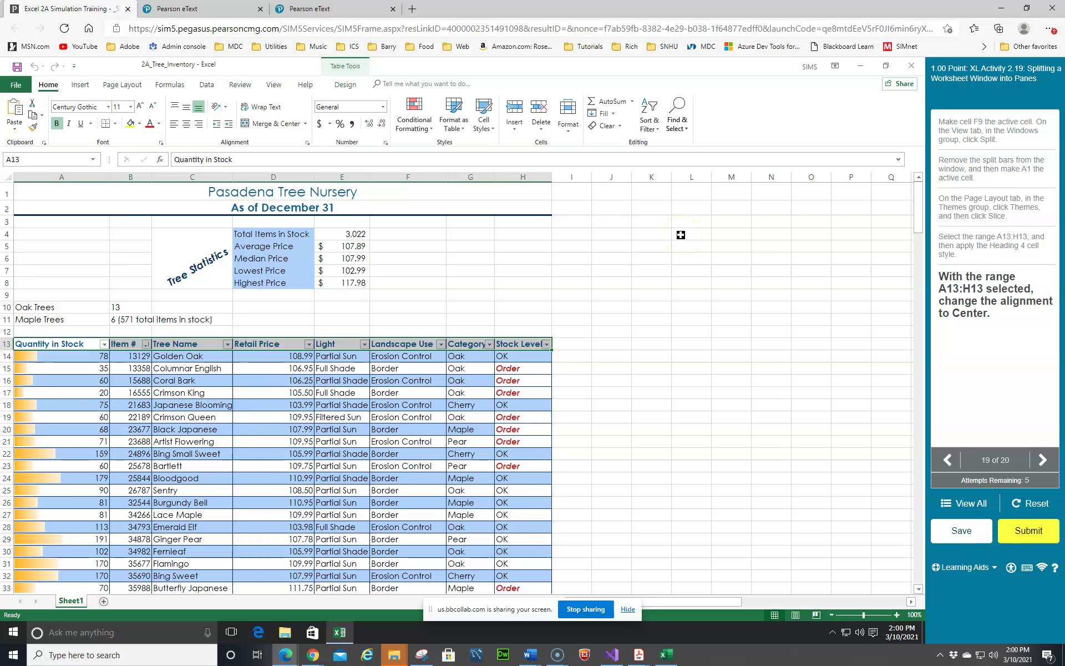
Center the header text in the selected range A13:H13.
left_click(185, 126)
left_click(708, 432)
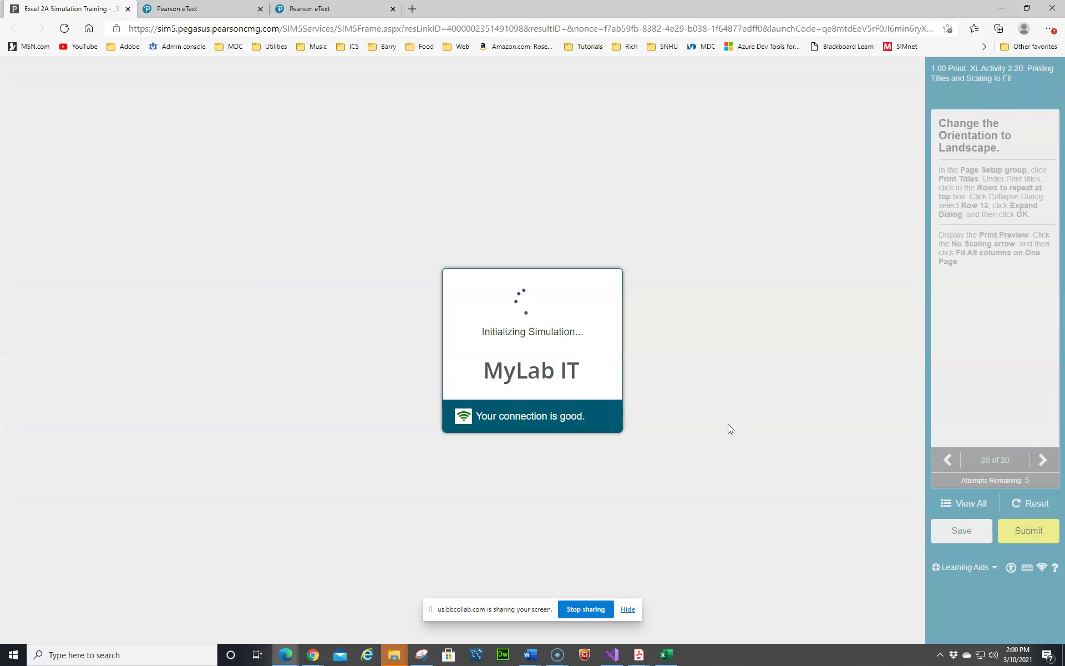
left_click(822, 378)
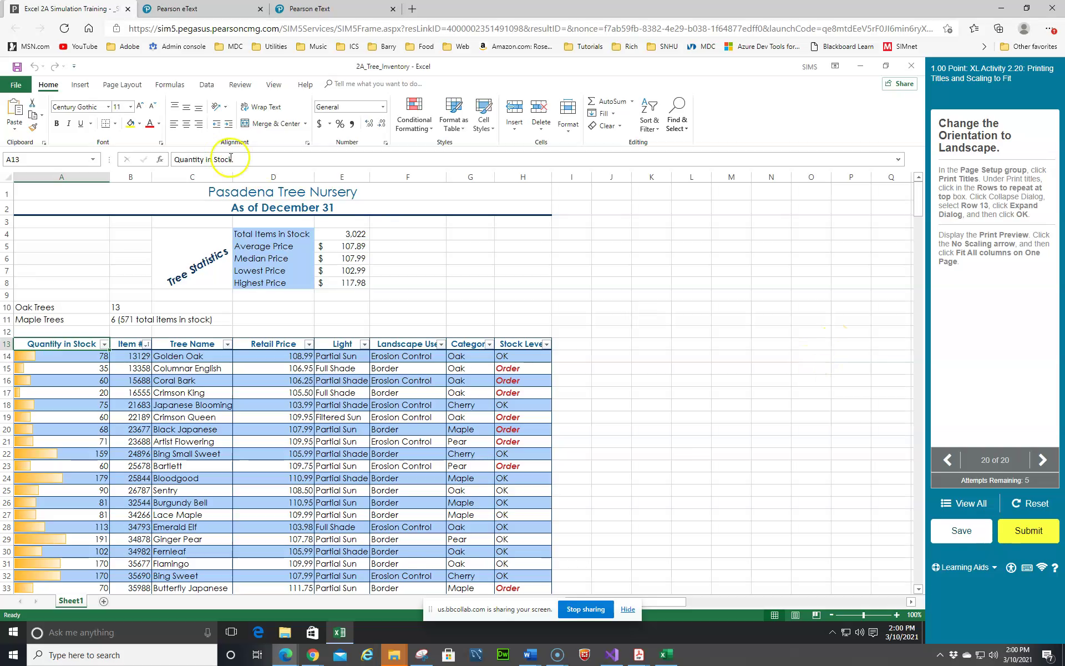
left_click(123, 86)
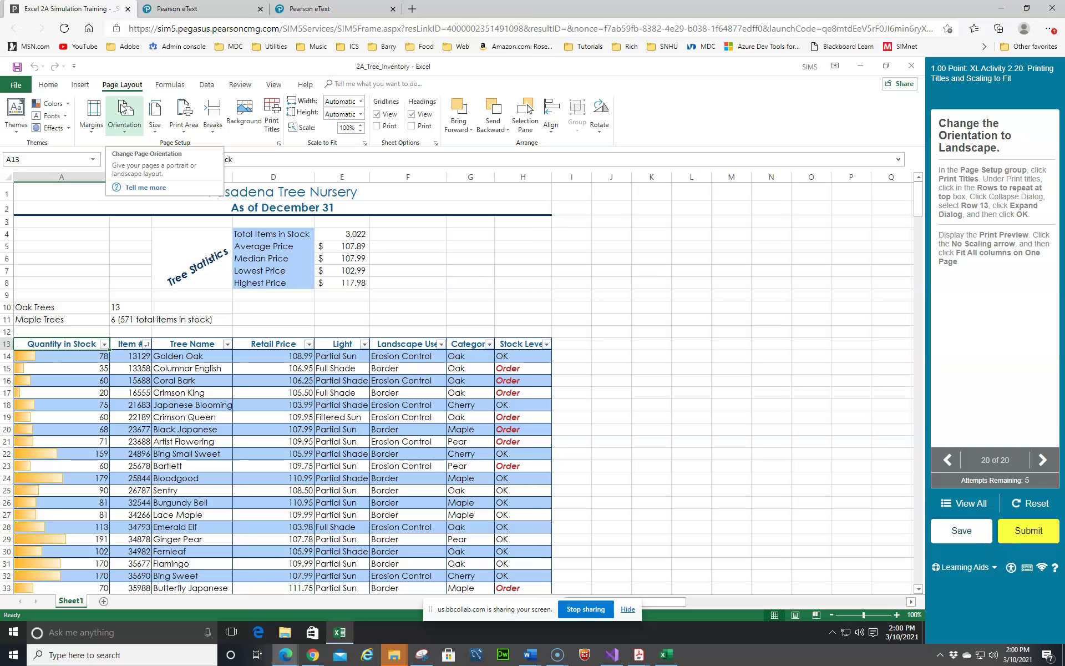
left_click(268, 116)
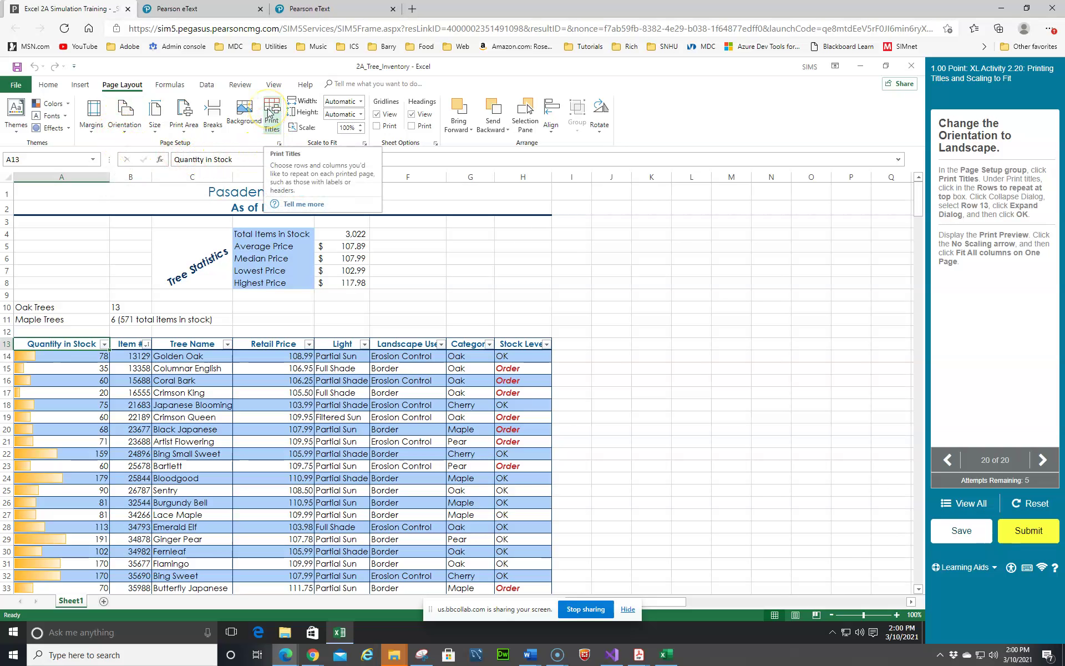
left_click(269, 113)
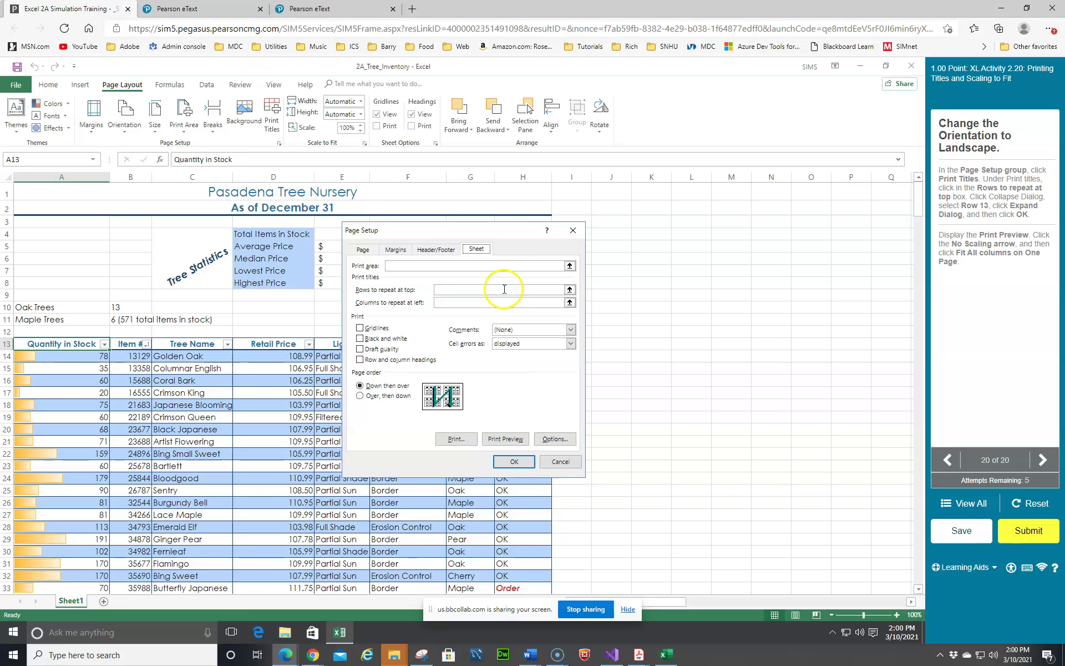
left_click(570, 291)
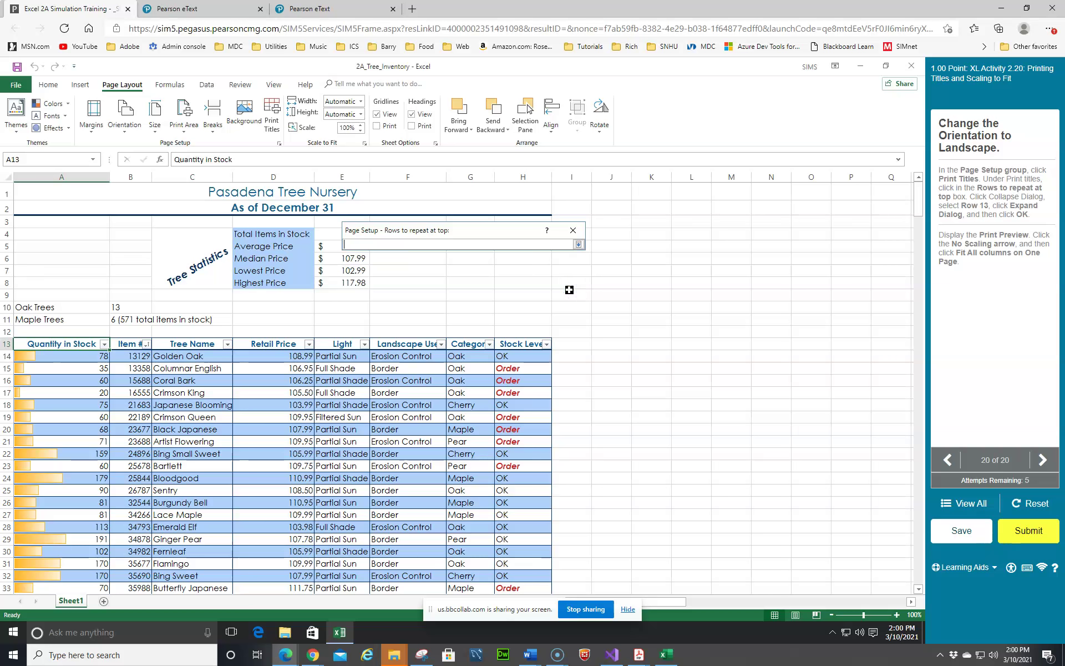
left_click_drag(506, 231, 702, 239)
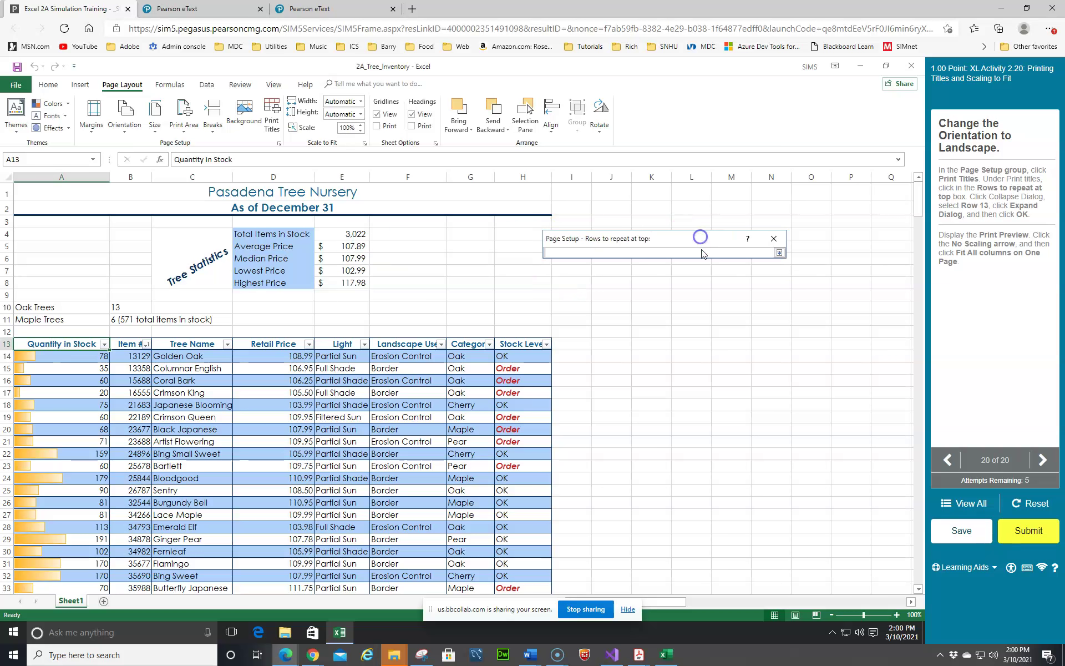
left_click(946, 174)
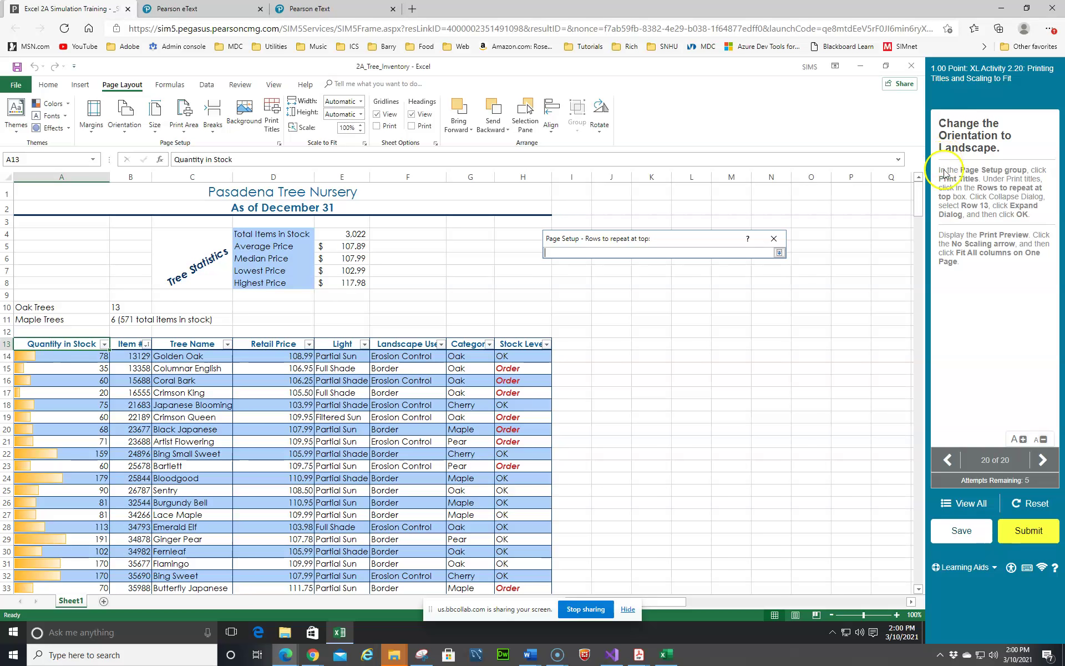
left_click(8, 344)
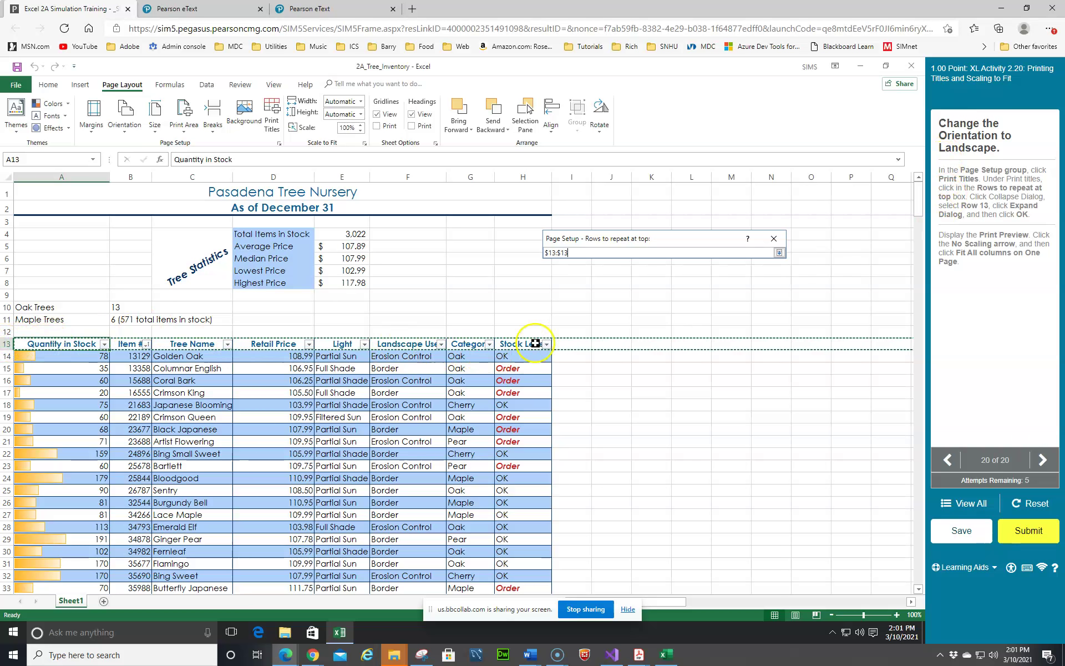
left_click(779, 252)
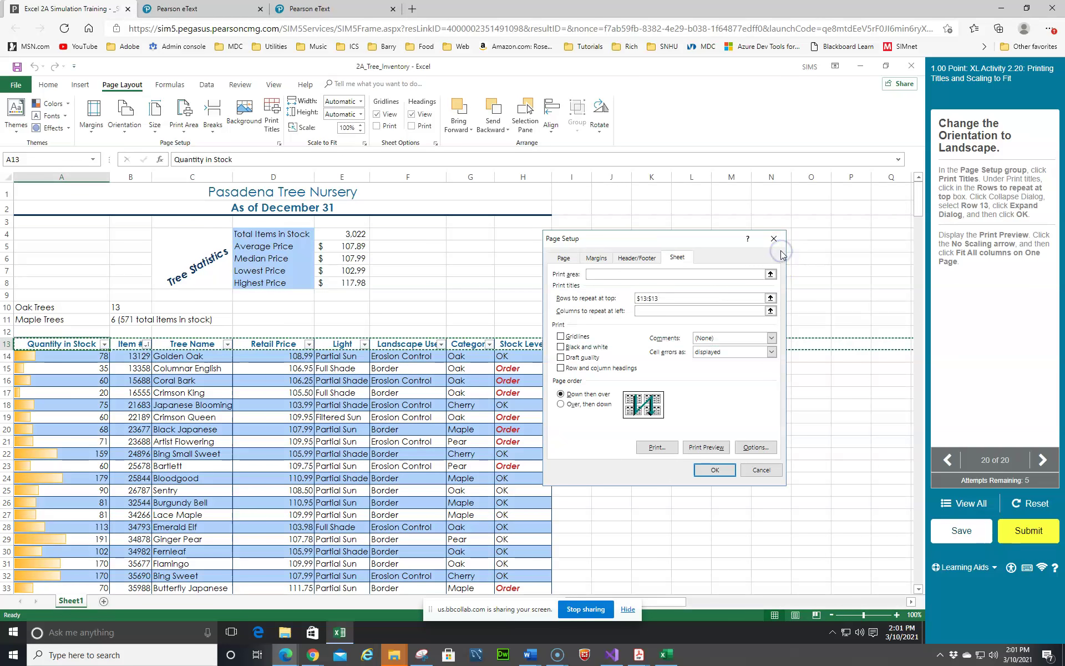
left_click(713, 470)
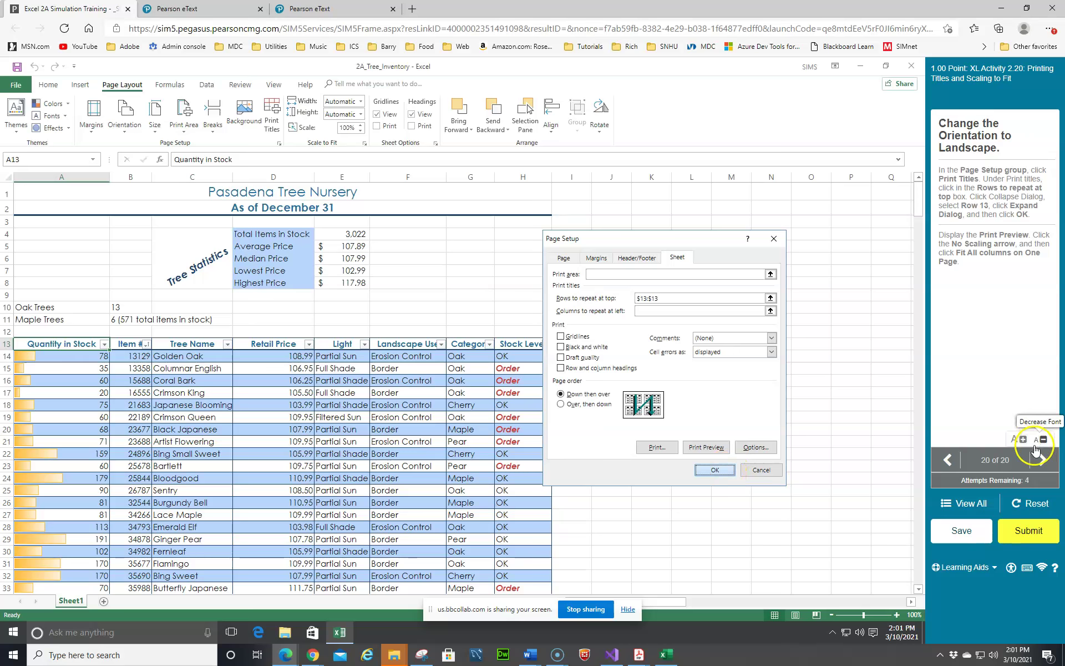
left_click(761, 470)
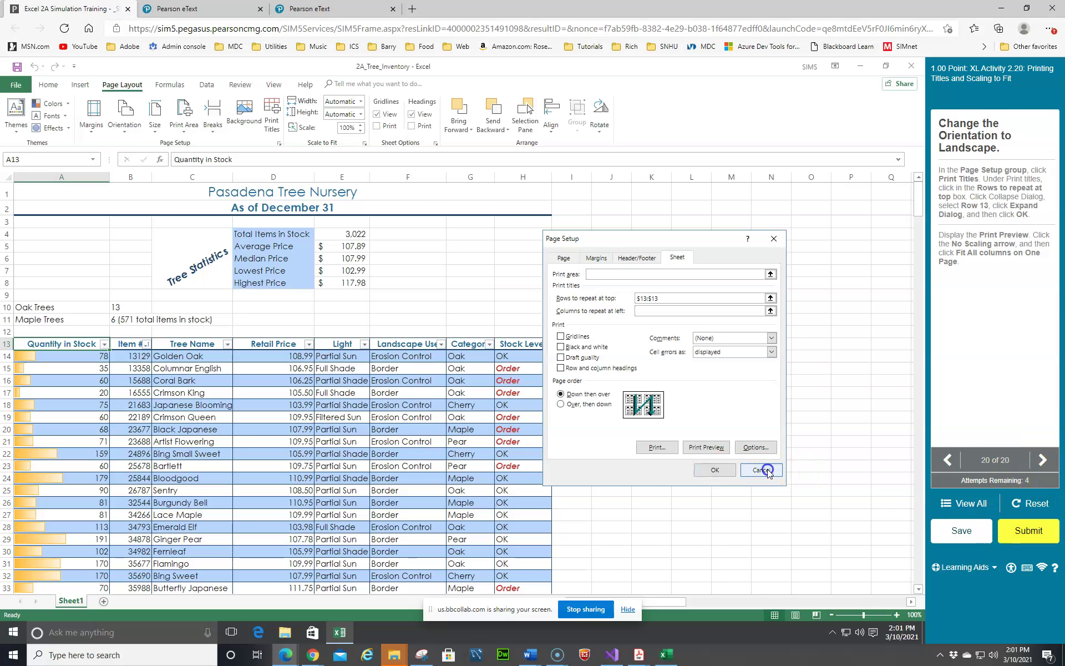
Watch the learning aid video for Activity 2.20 on printing titles and scaling to fit, and close it.
left_click(973, 567)
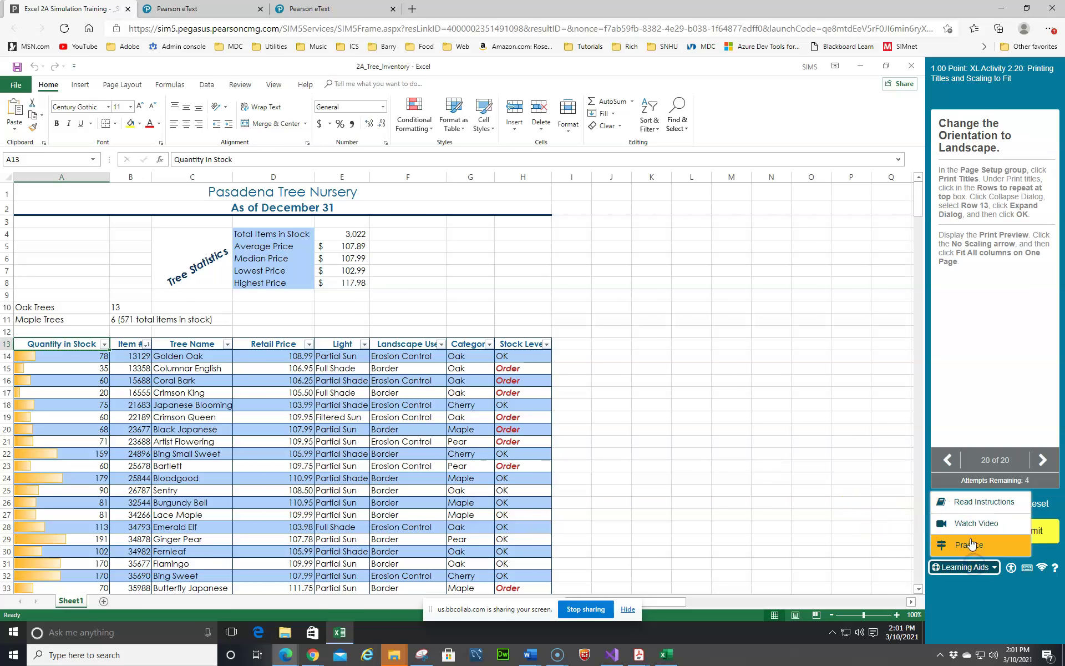
left_click(965, 523)
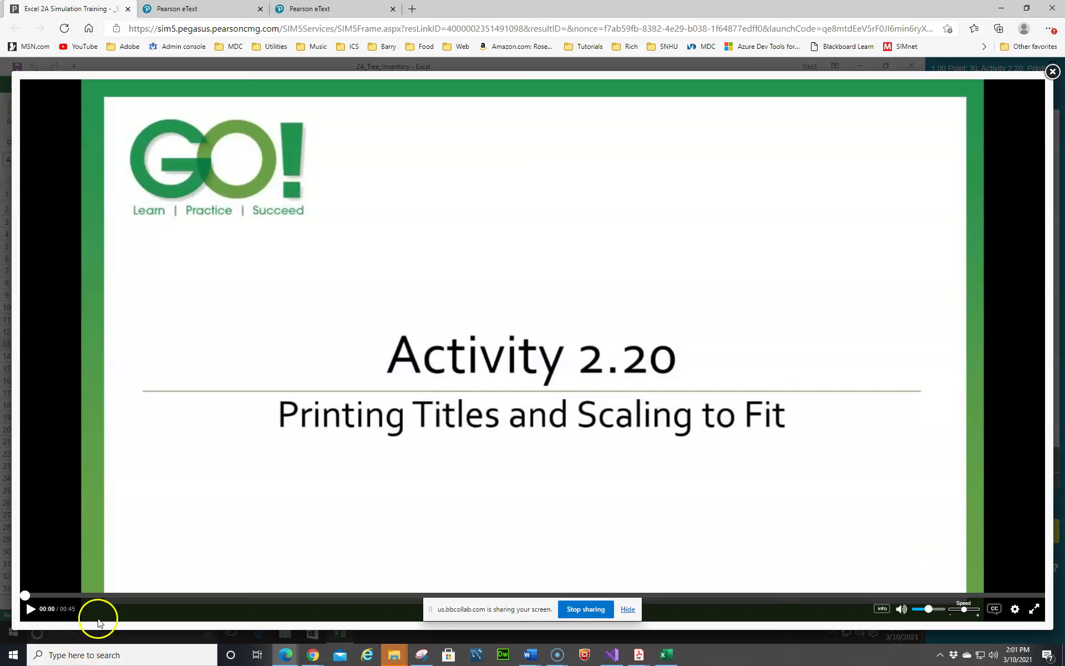
left_click(30, 610)
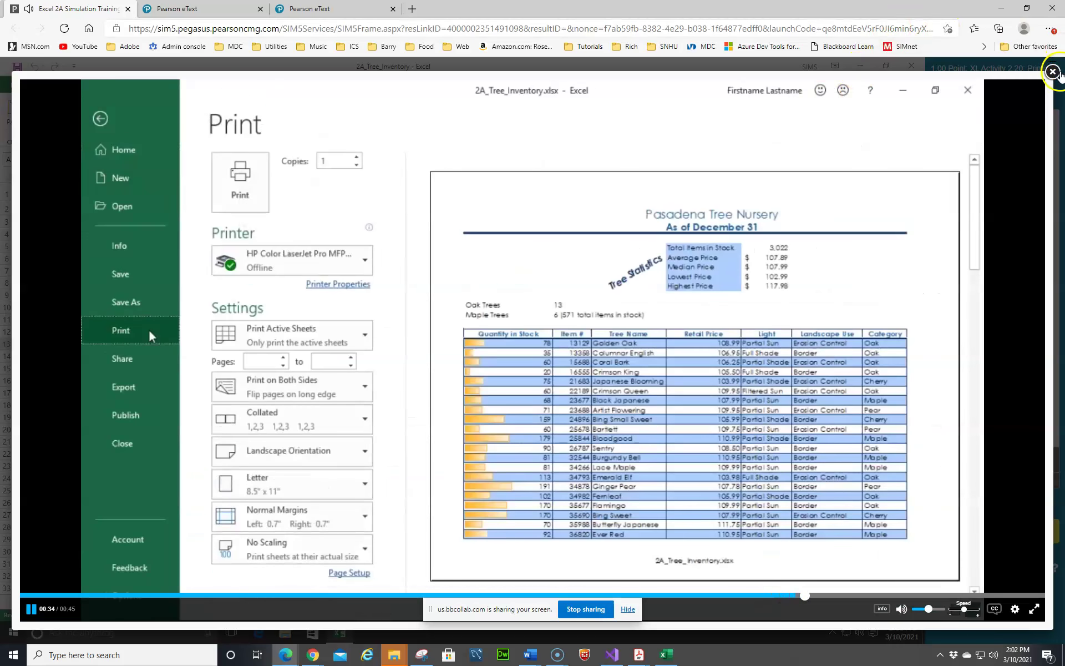
left_click(1053, 72)
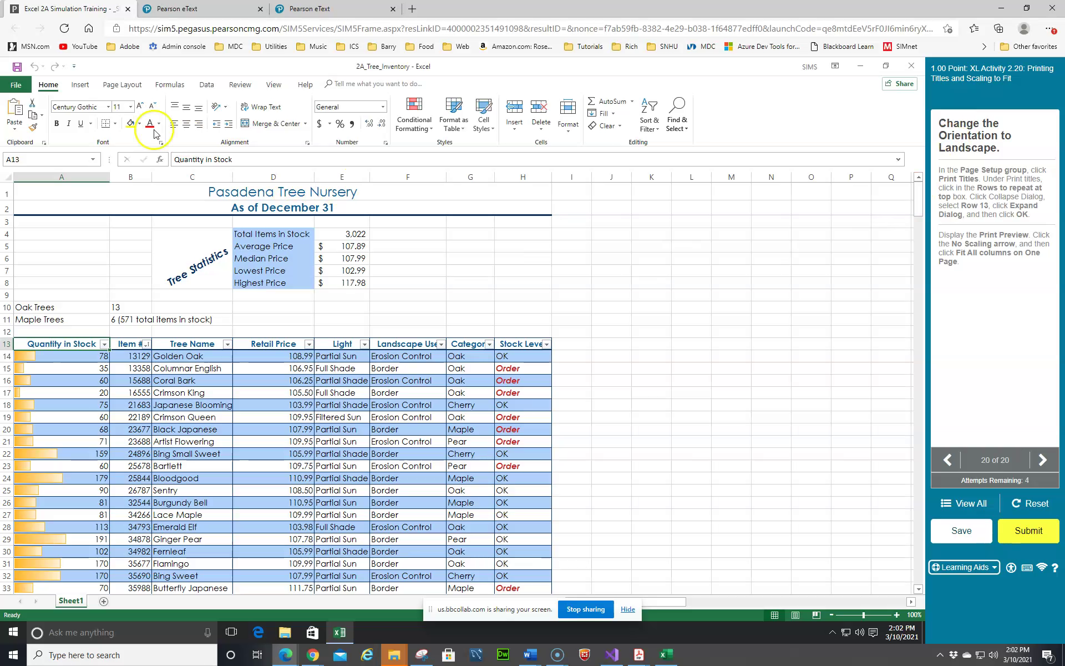
Change the worksheet's page orientation to Landscape.
left_click(122, 85)
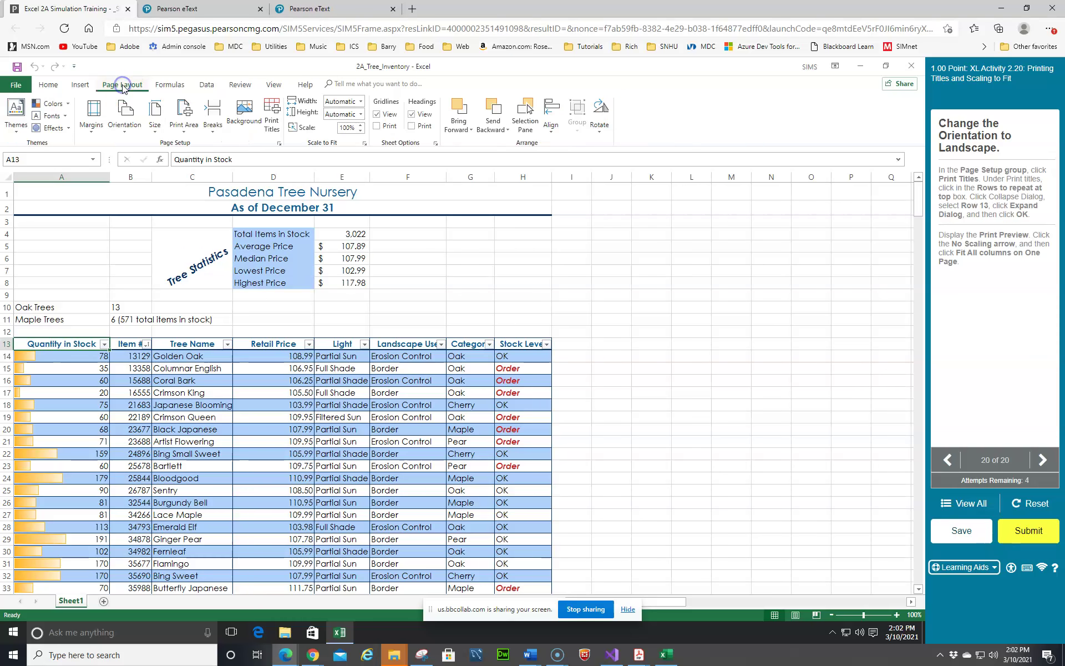
left_click(124, 131)
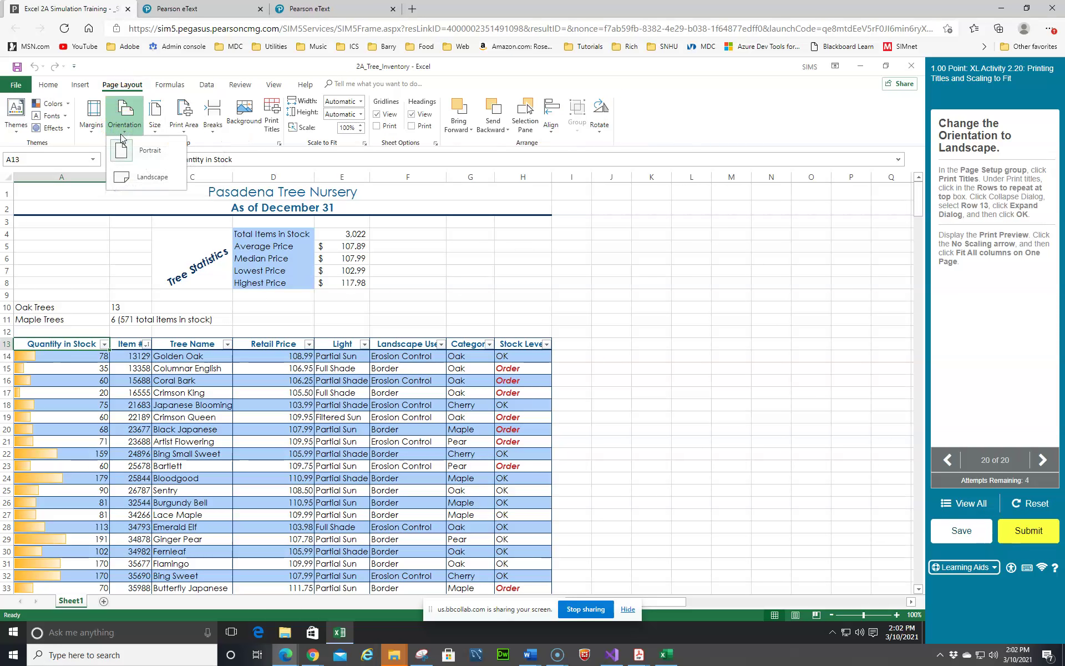
left_click(135, 177)
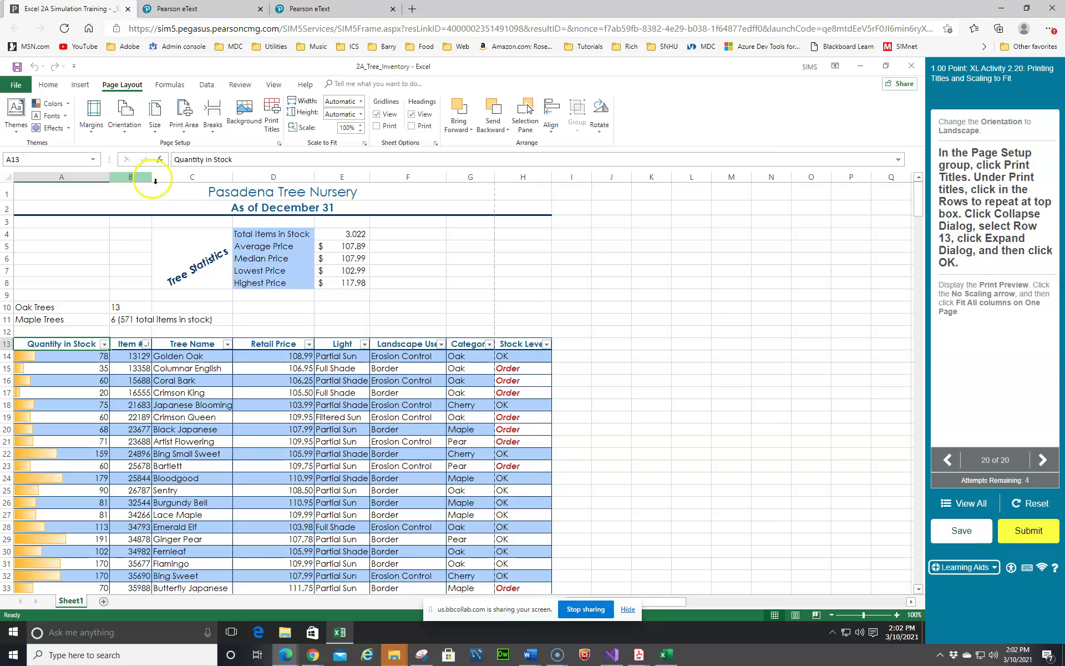
Set row 13 ($13:$13) as the print title row that repeats at the top of each printed page.
left_click(271, 121)
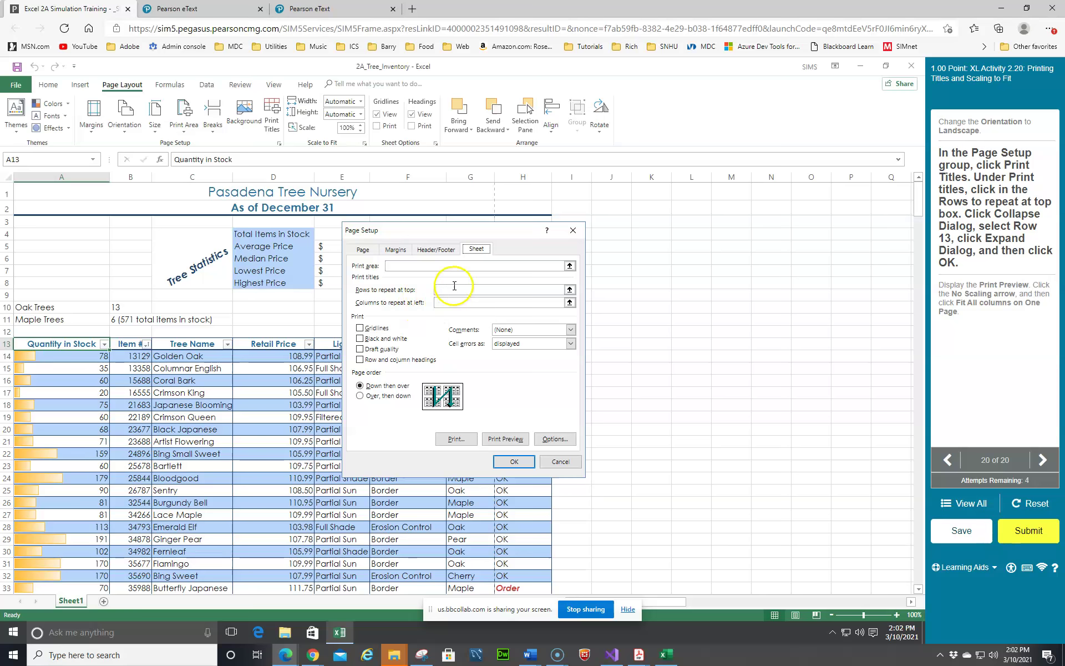
left_click(569, 289)
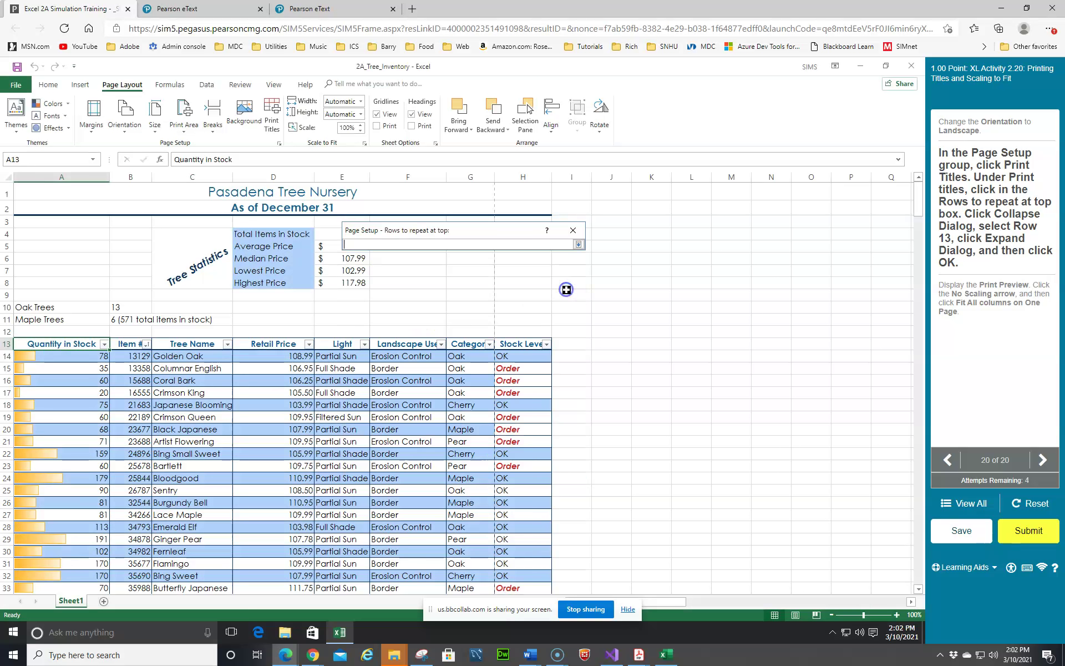
left_click(8, 344)
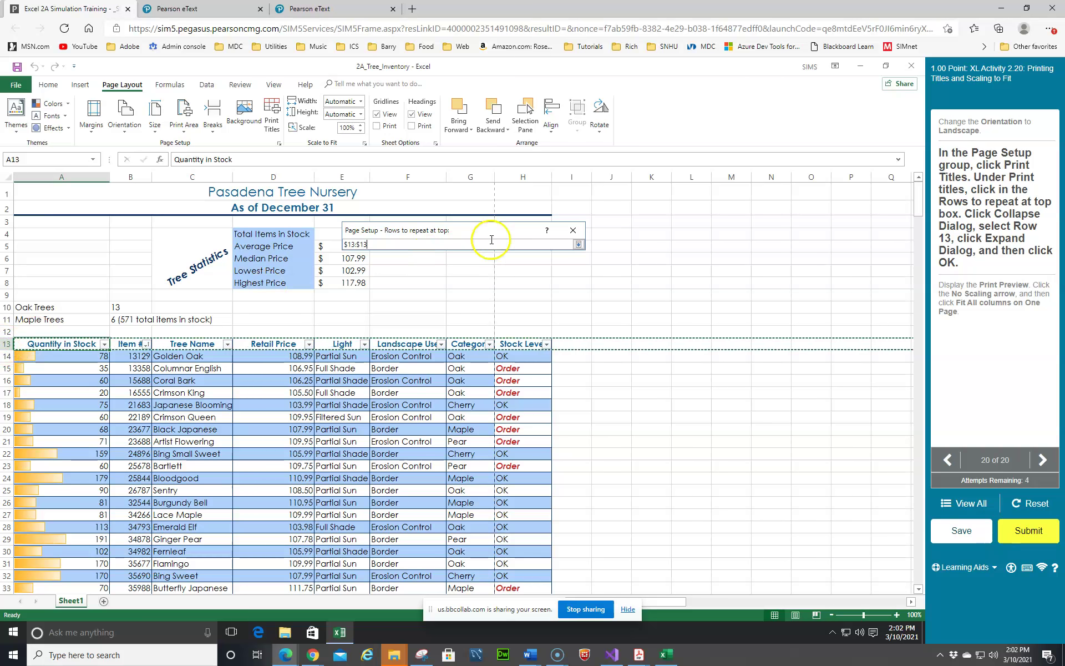
left_click(579, 244)
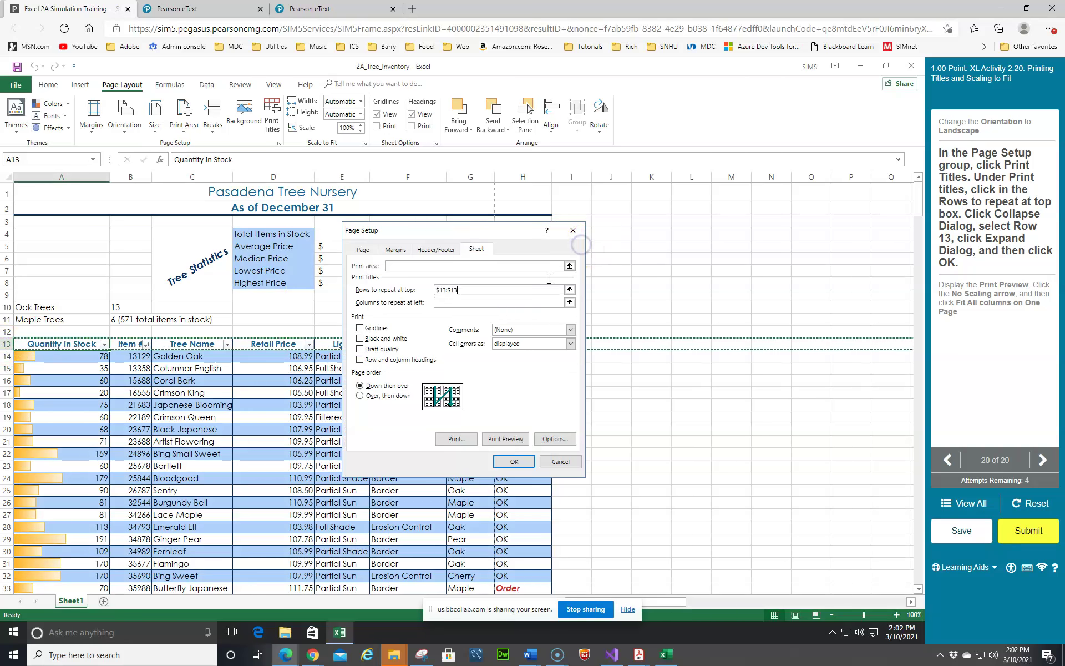
left_click(520, 461)
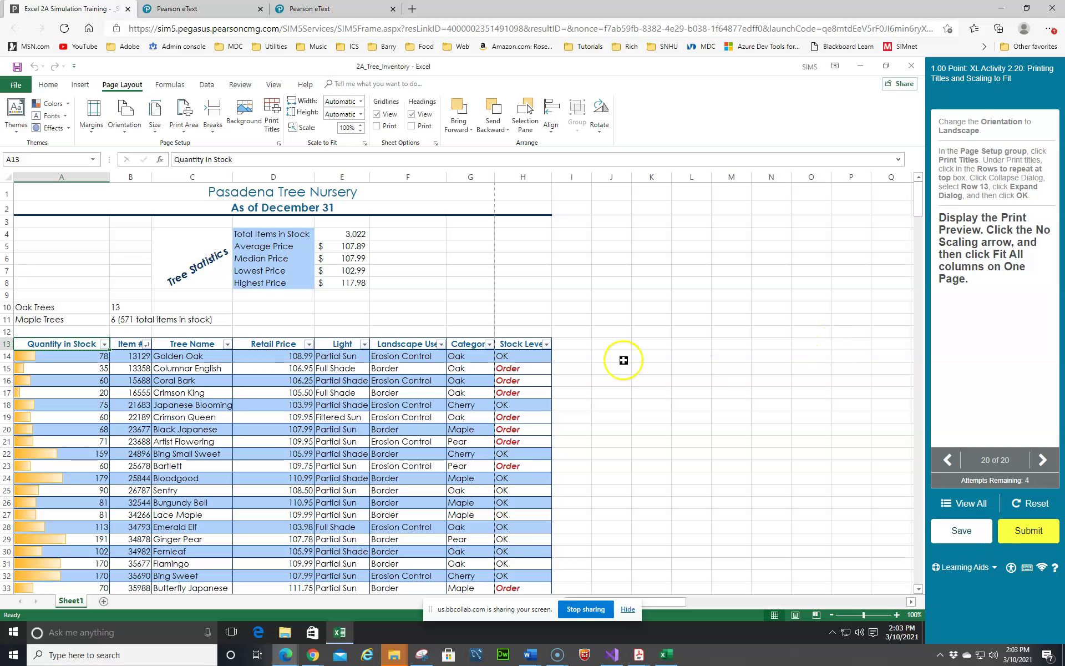
Display the print preview of the worksheet from the page setup options.
left_click(279, 144)
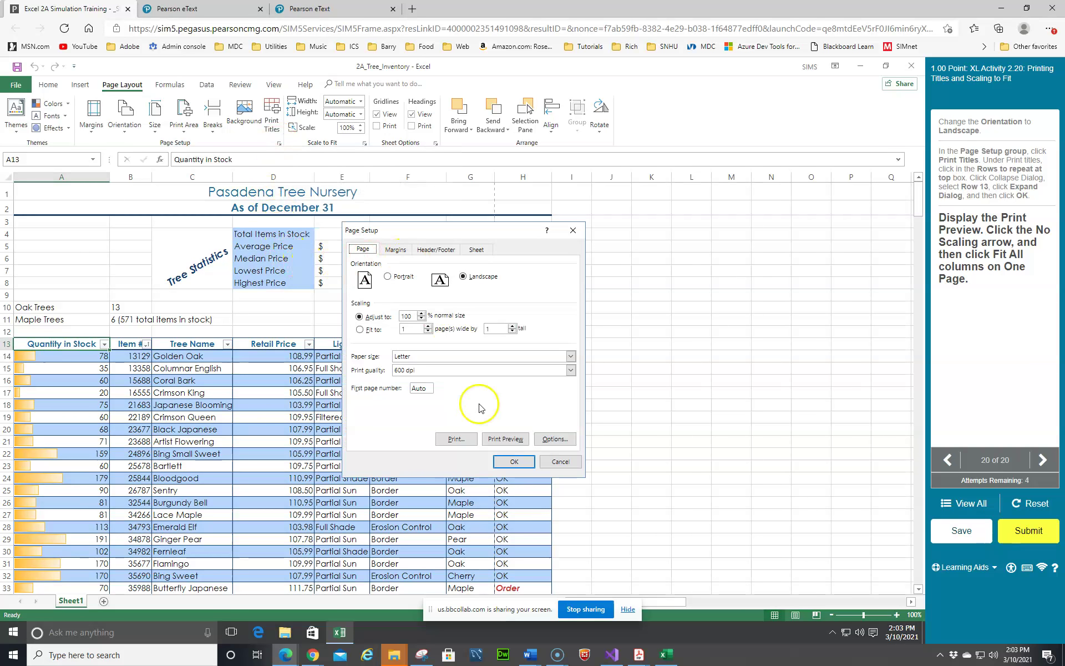
left_click(500, 439)
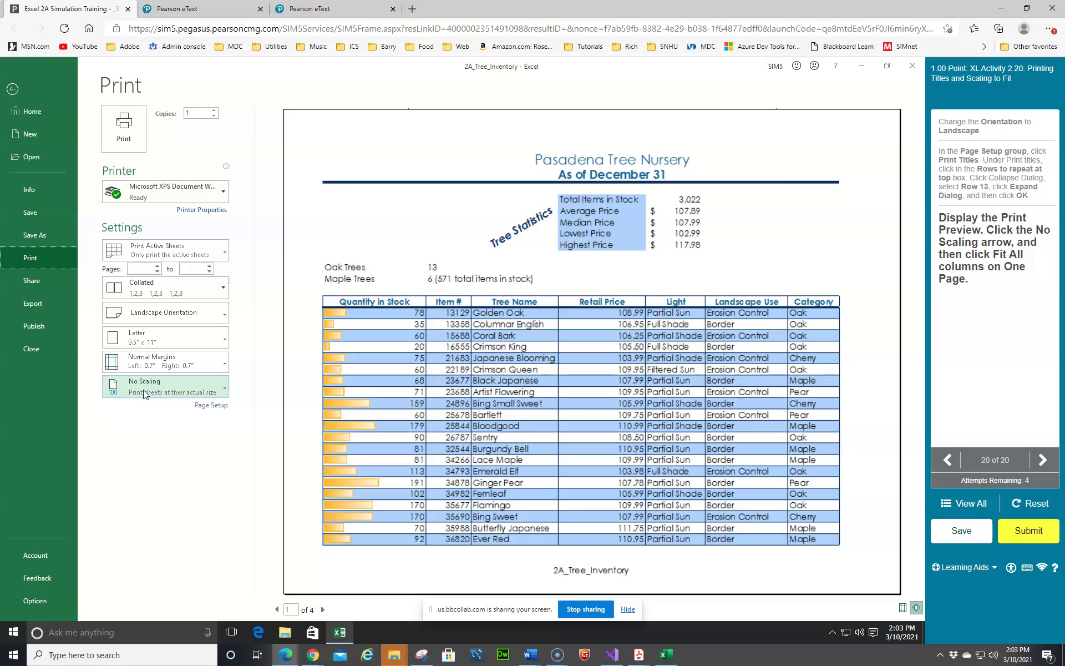
Try to scale the printout with Fit Sheet on One Page and print it.
left_click(224, 389)
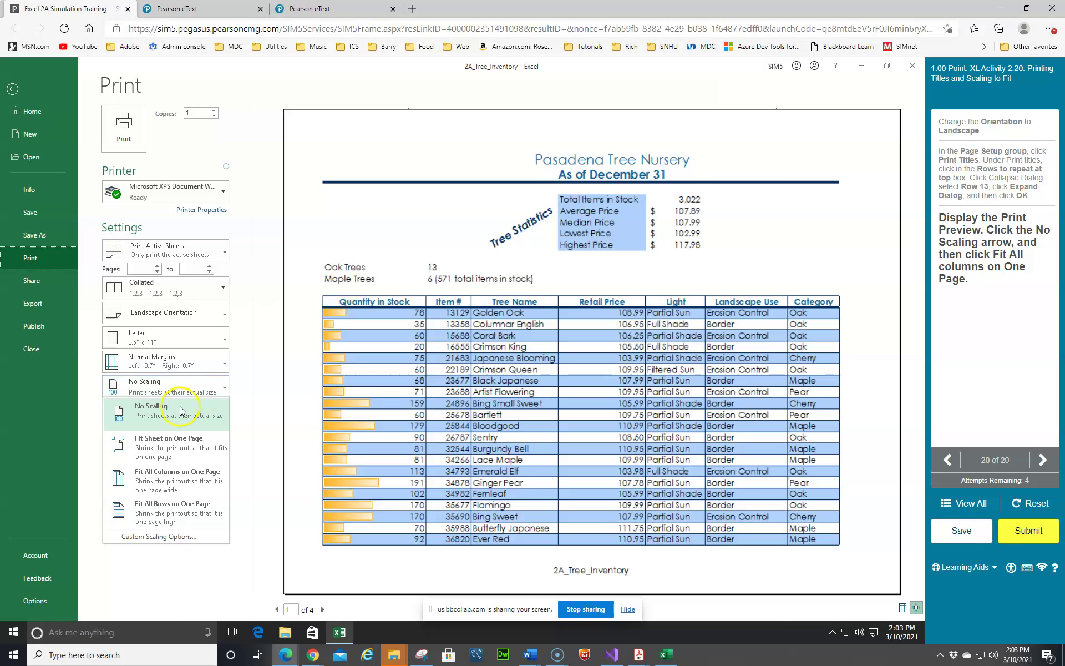
left_click(155, 440)
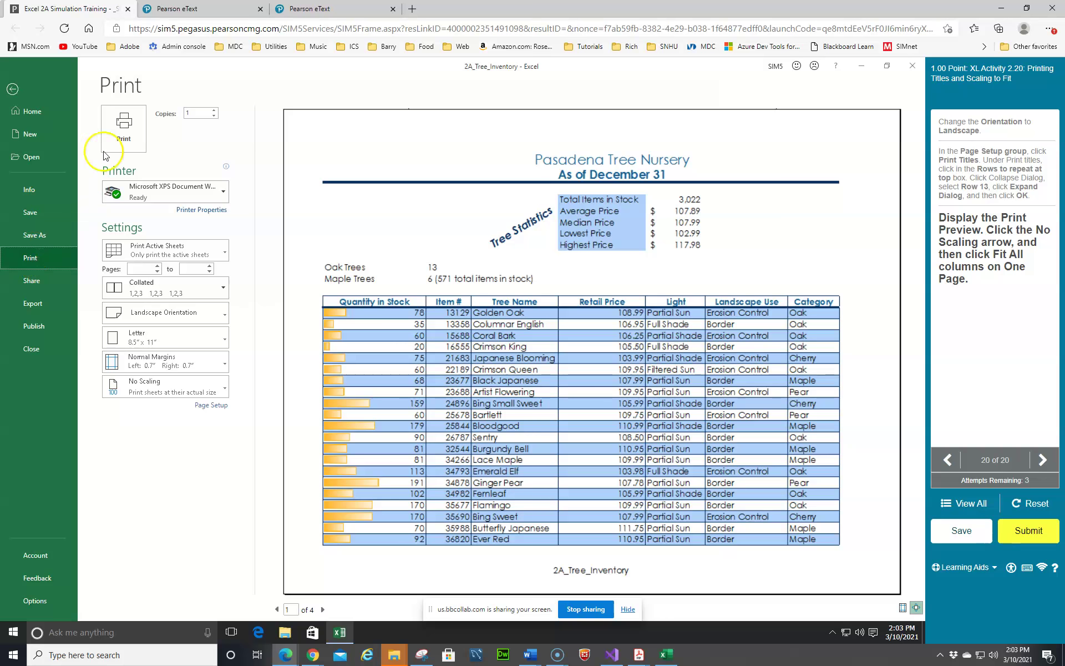
left_click(124, 124)
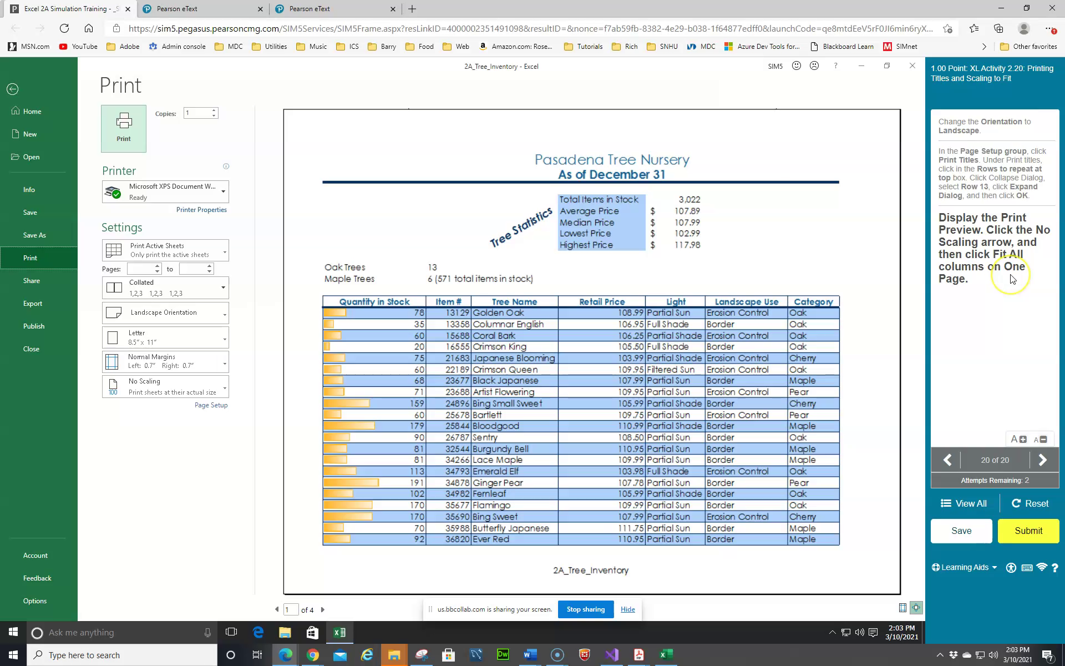
Set the print scaling to Fit All Columns on One Page and submit the finished assignment.
left_click(221, 389)
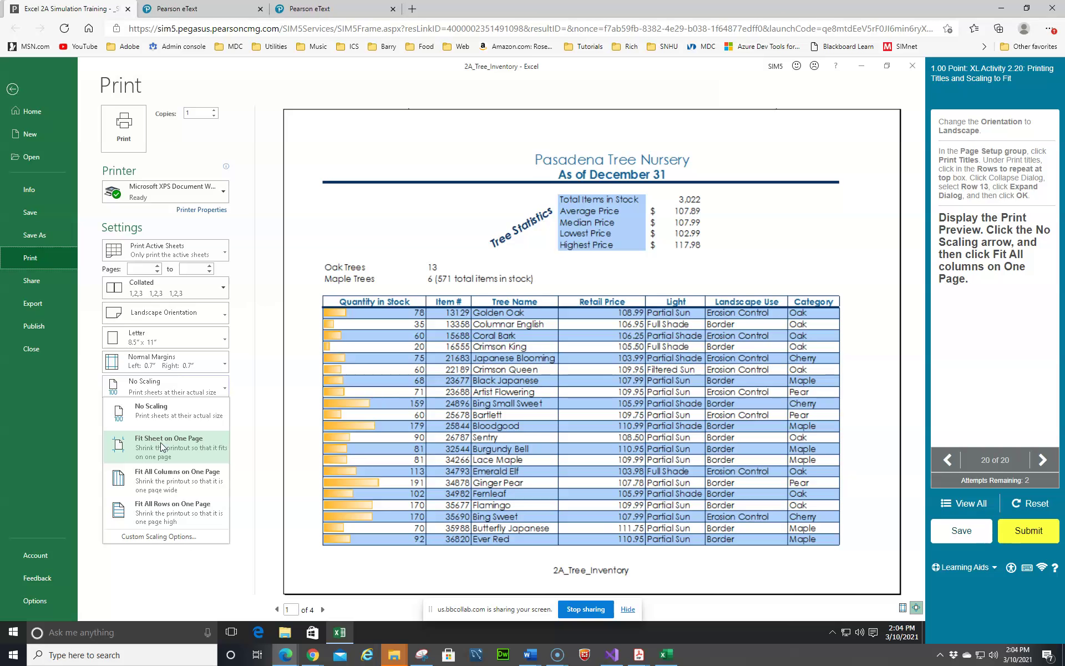
left_click(156, 473)
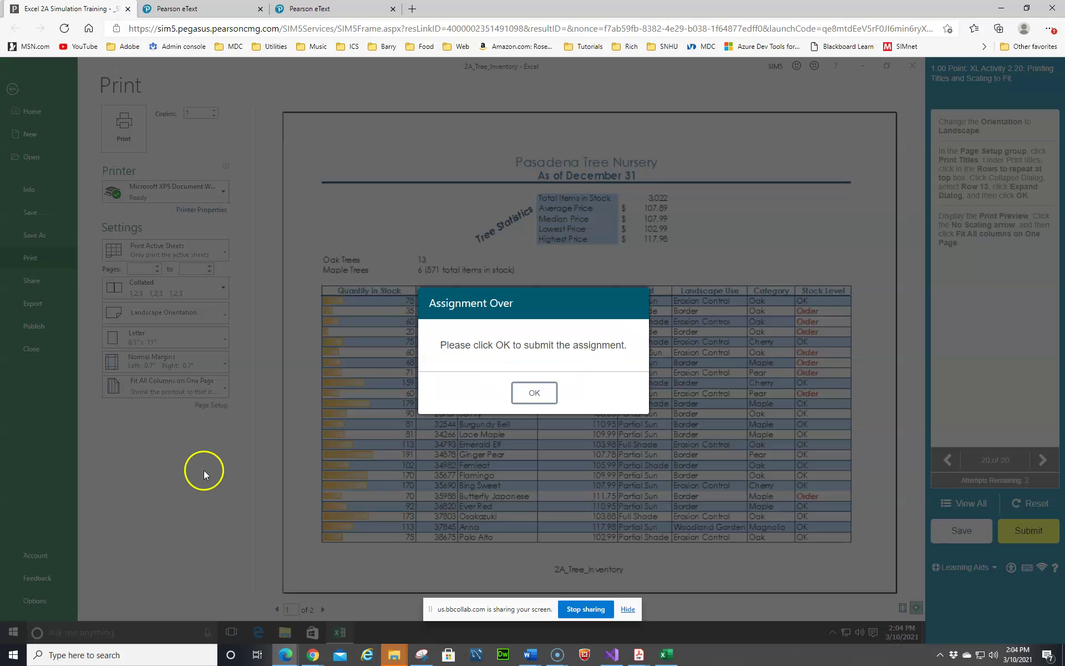
left_click(541, 395)
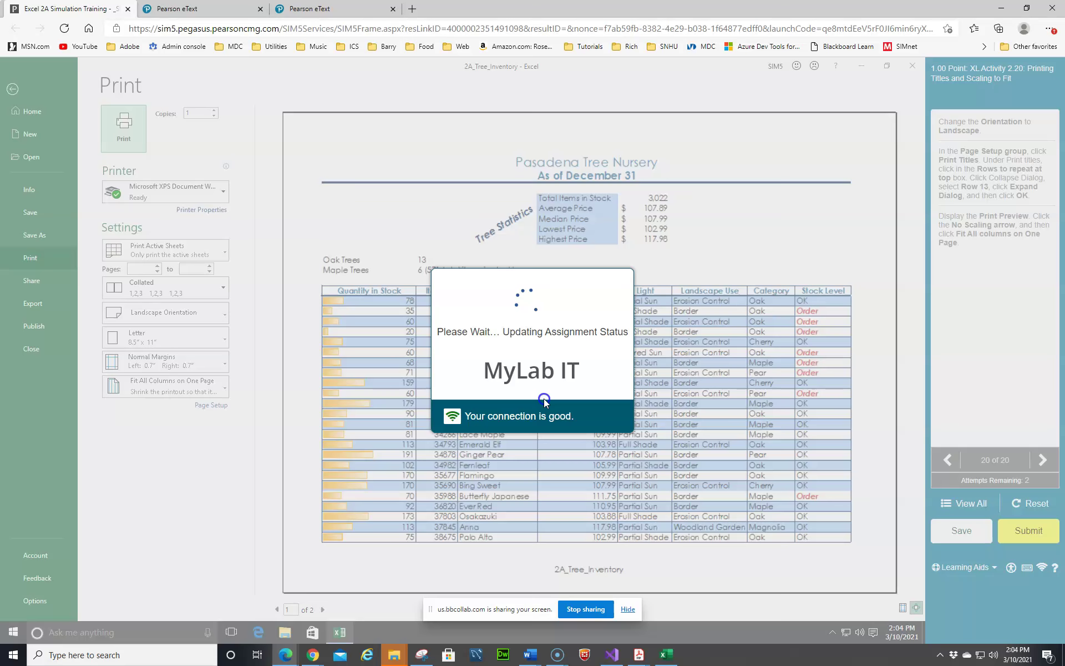